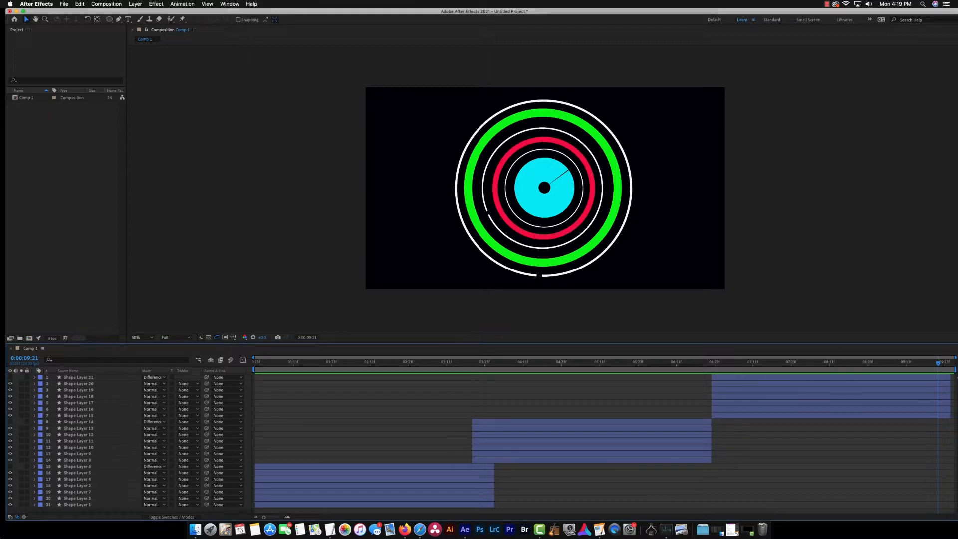
Step: Preview the finished ring animation in Comp 1
{"action": "key", "text": "space"}
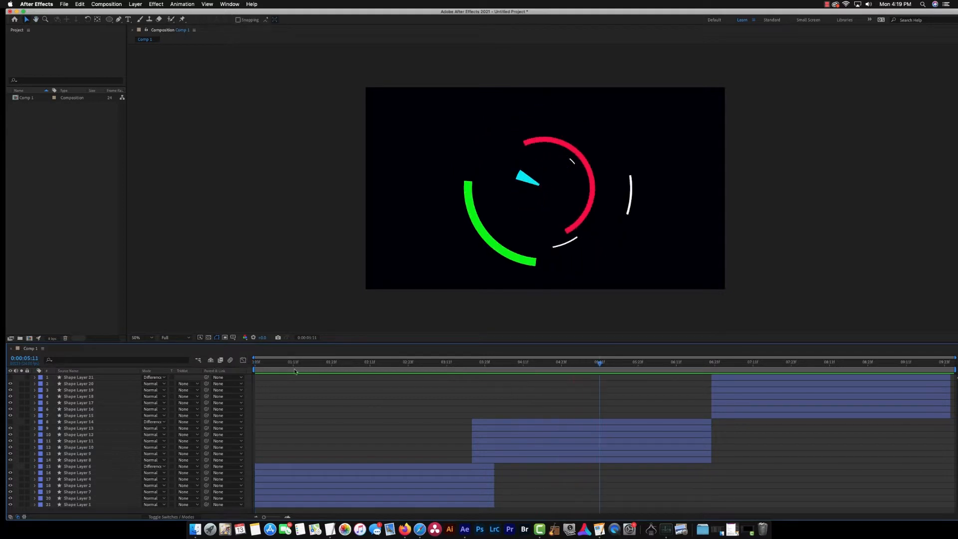
{"action": "key", "text": "space"}
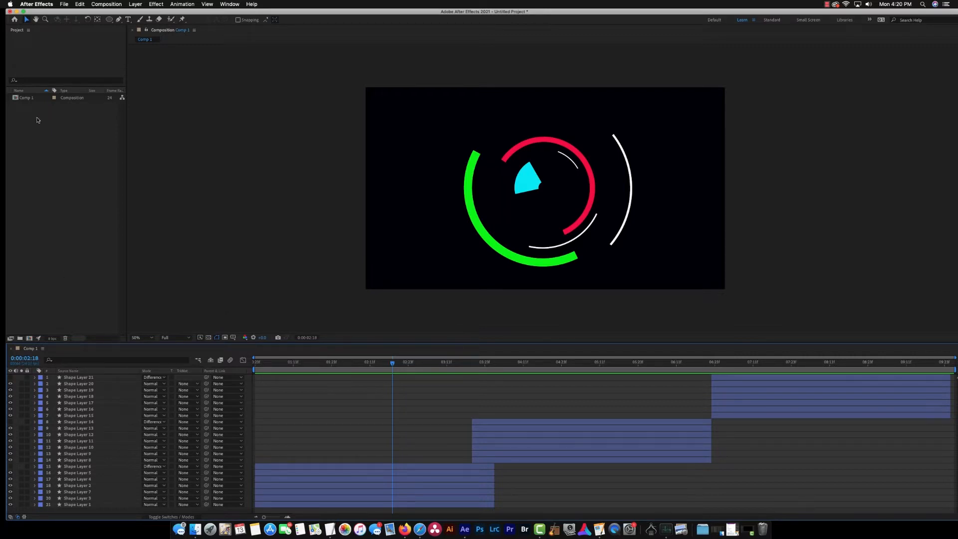
Step: Create a new composition with the HDTV 1080 24 preset at 24 frames per second and a duration of 0:00:09:03
{"action": "left_click_drag", "start_coordinate": [95, 13], "coordinate": [100, 18]}
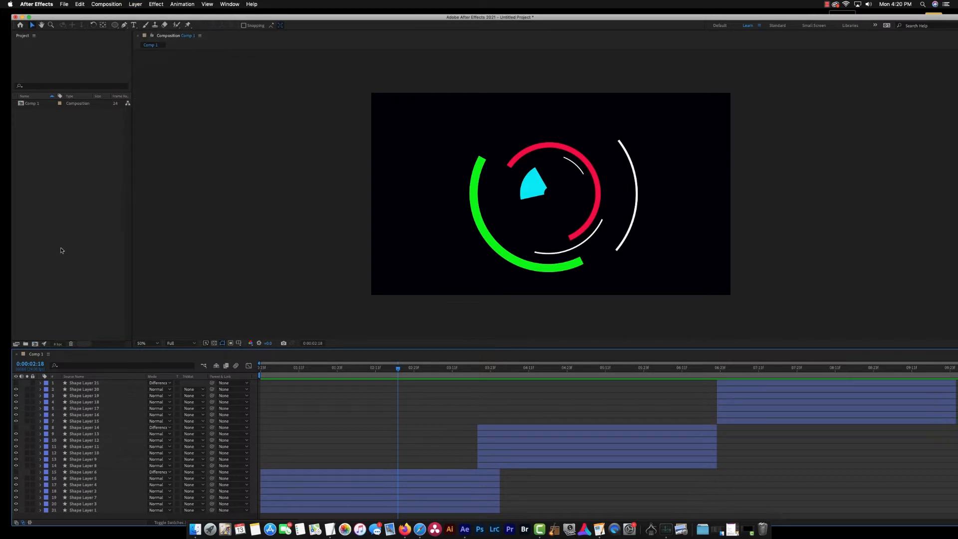
{"action": "left_click", "coordinate": [35, 344]}
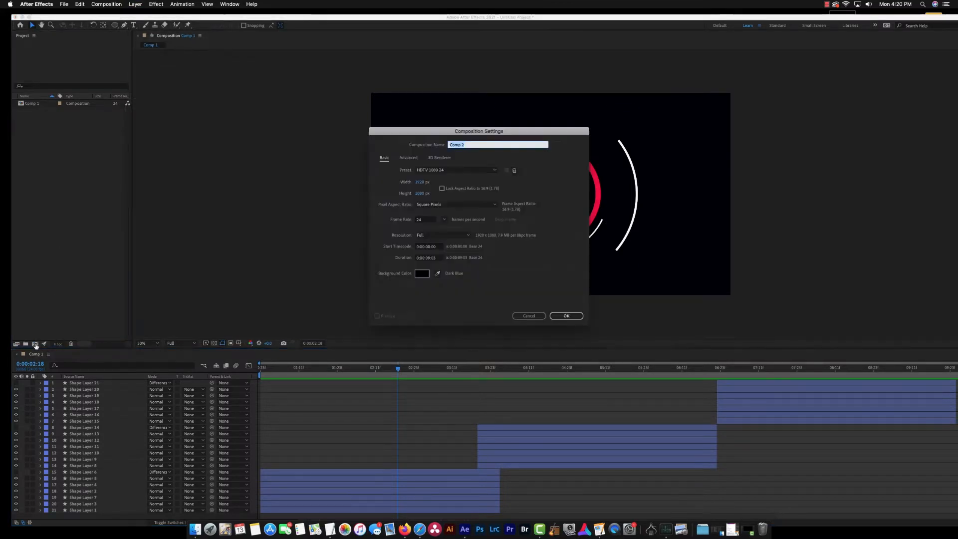
{"action": "left_click_drag", "start_coordinate": [440, 131], "coordinate": [575, 106]}
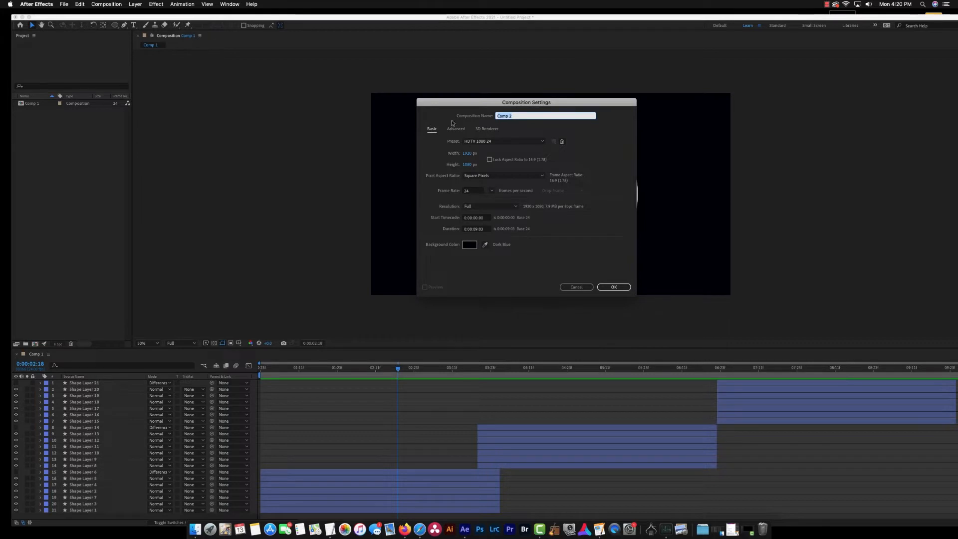
{"action": "left_click_drag", "start_coordinate": [486, 103], "coordinate": [443, 103]}
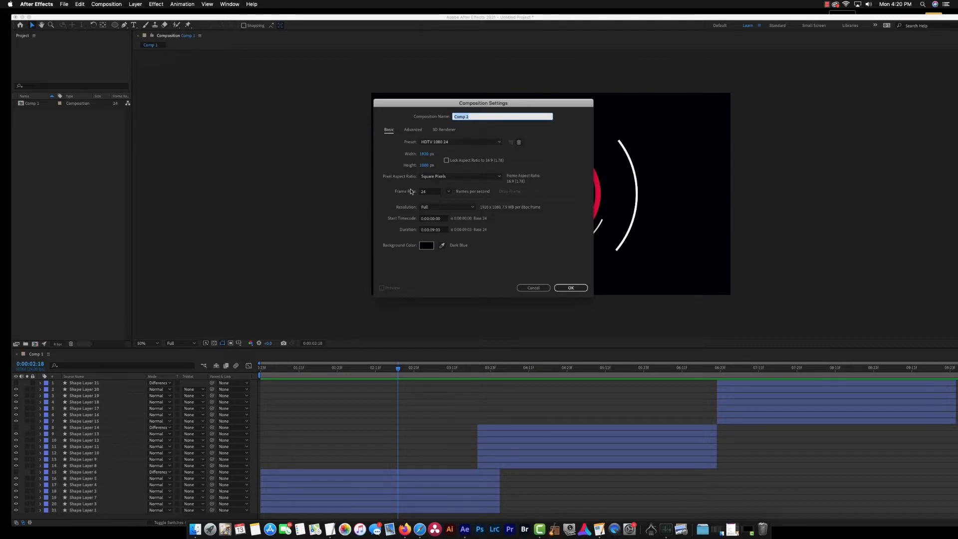
{"action": "left_click_drag", "start_coordinate": [396, 208], "coordinate": [362, 208]}
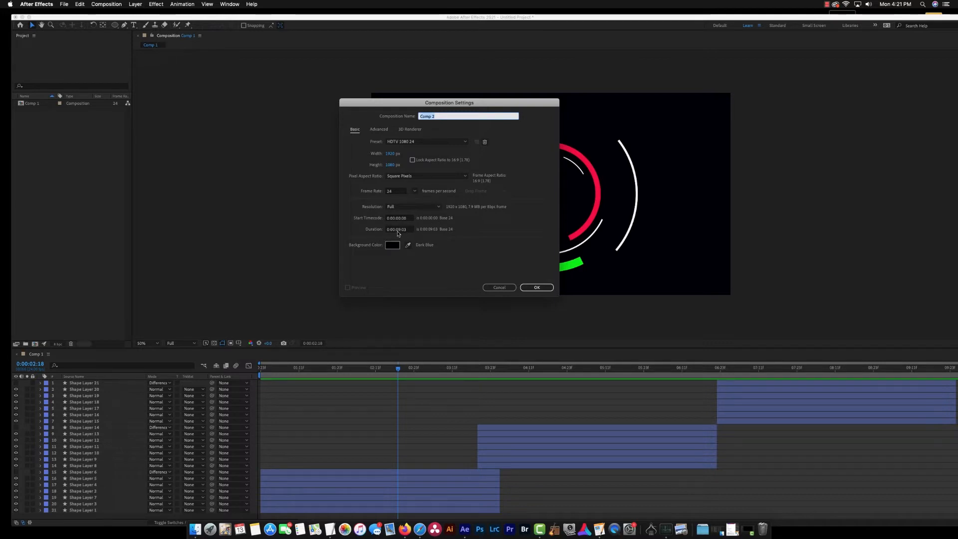
{"action": "left_click_drag", "start_coordinate": [403, 232], "coordinate": [459, 226]}
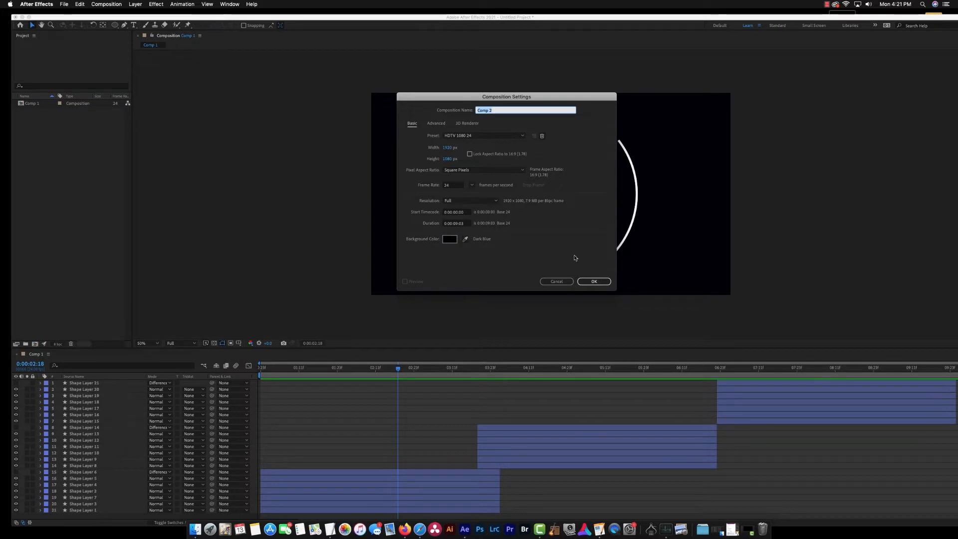
{"action": "left_click", "coordinate": [593, 282]}
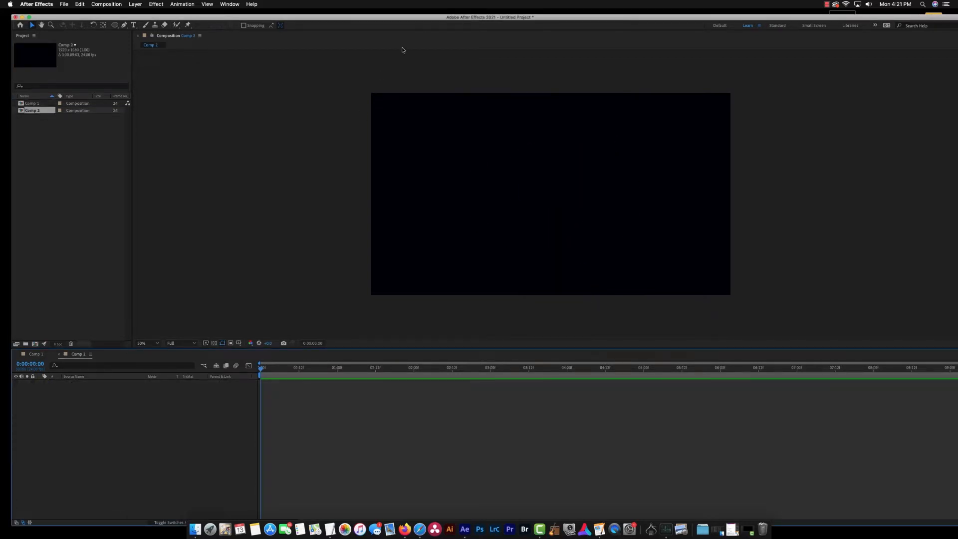
{"action": "mouse_move", "coordinate": [404, 16]}
{"action": "left_mouse_down"}
{"action": "mouse_move", "coordinate": [430, 14]}
{"action": "mouse_move", "coordinate": [407, 12]}
{"action": "left_mouse_up"}
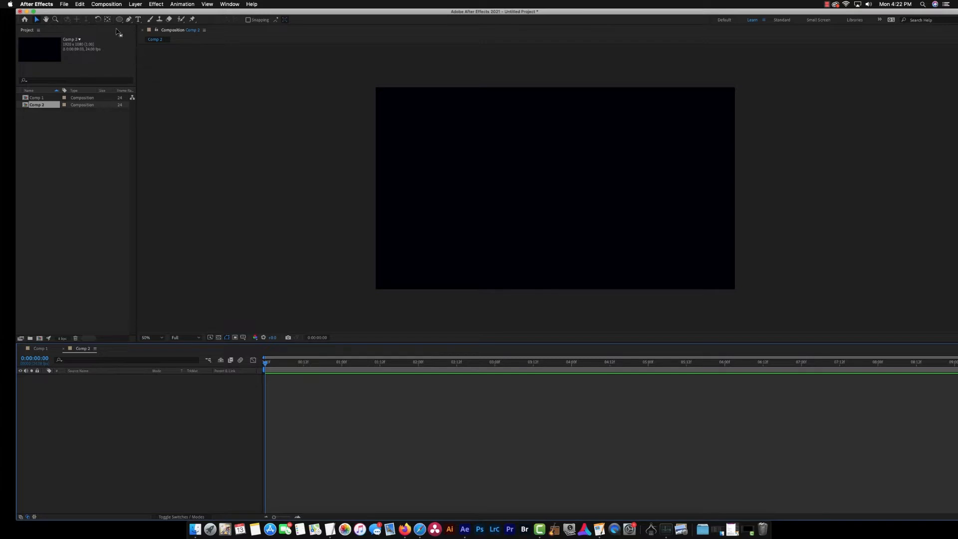
Step: Switch to the Ellipse tool, try out an ellipse in the empty composition and undo it
{"action": "left_click_drag", "start_coordinate": [119, 22], "coordinate": [147, 39]}
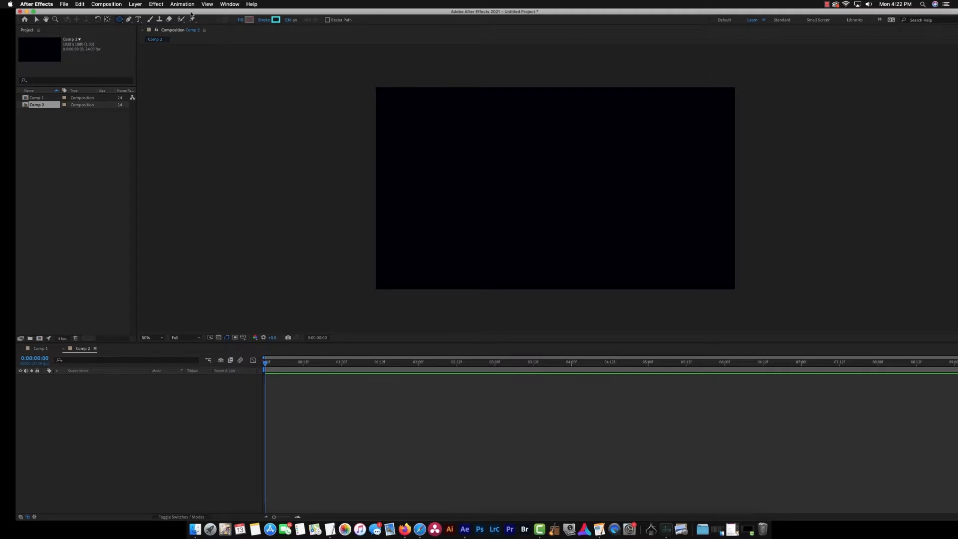
{"action": "left_click_drag", "start_coordinate": [192, 14], "coordinate": [174, 14]}
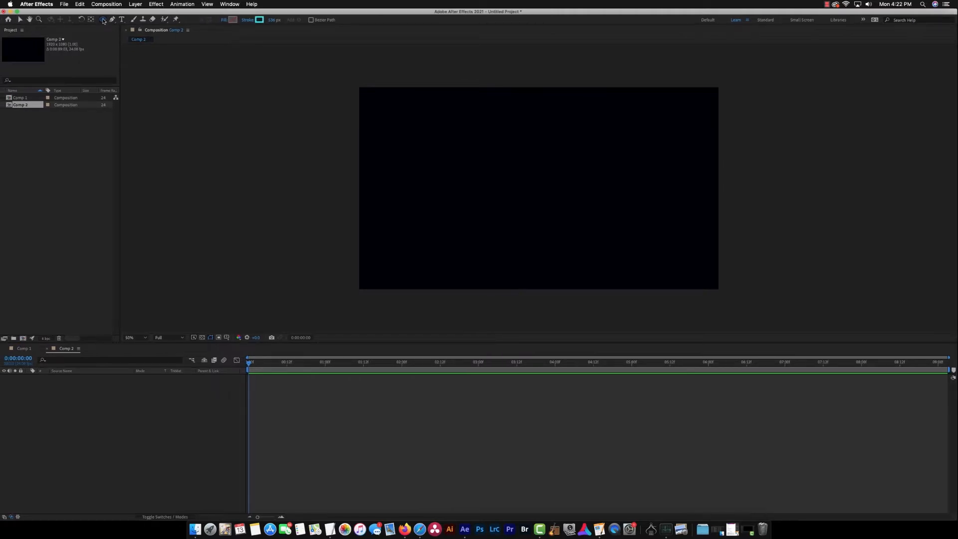
{"action": "left_click_drag", "start_coordinate": [456, 131], "coordinate": [539, 189]}
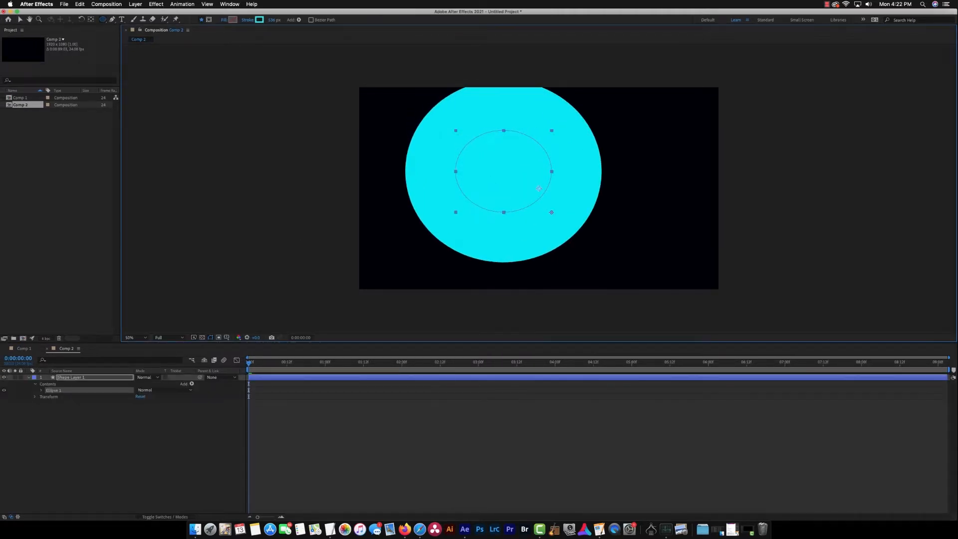
{"action": "key", "text": "super+z"}
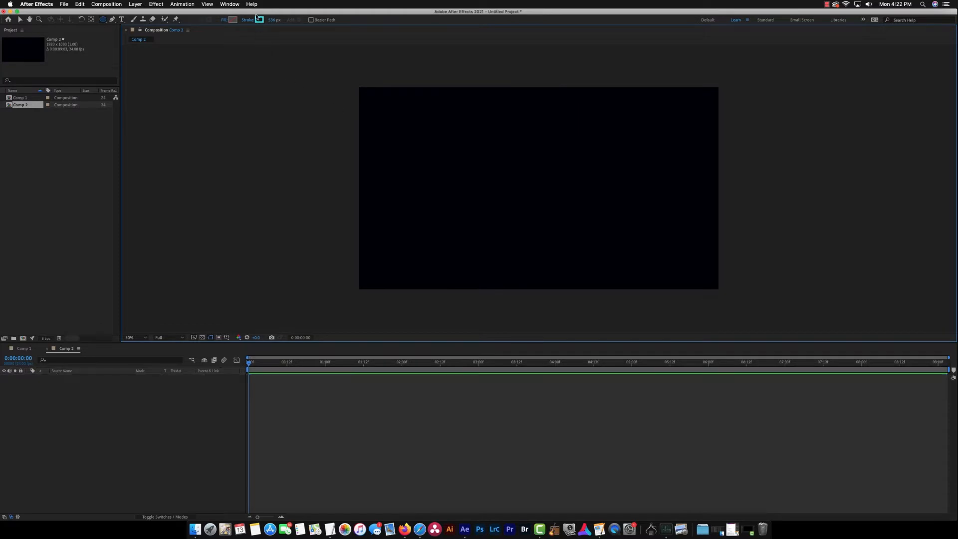
Step: Set the fill for new shapes to None
{"action": "left_click_drag", "start_coordinate": [253, 13], "coordinate": [282, 13]}
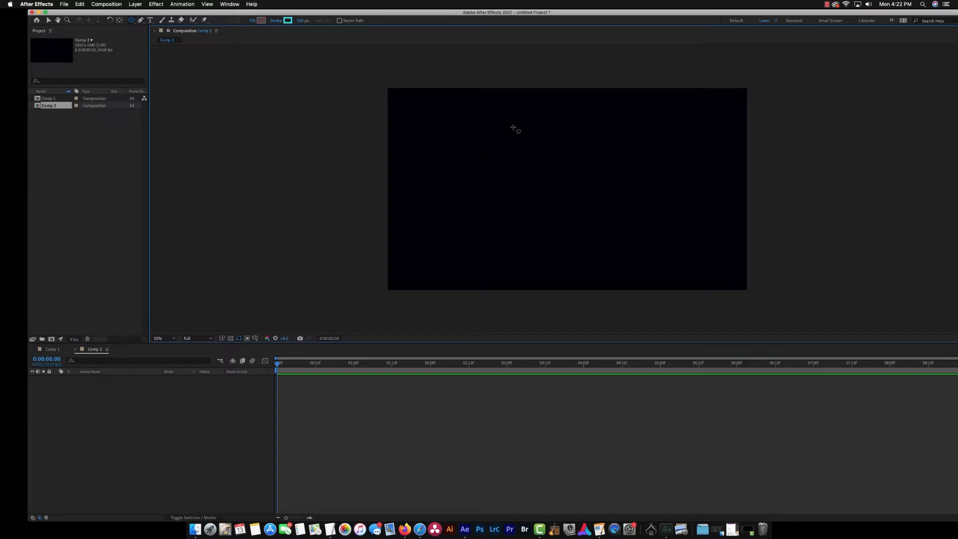
{"action": "left_click", "coordinate": [251, 21]}
{"action": "left_click_drag", "start_coordinate": [321, 103], "coordinate": [261, 42]}
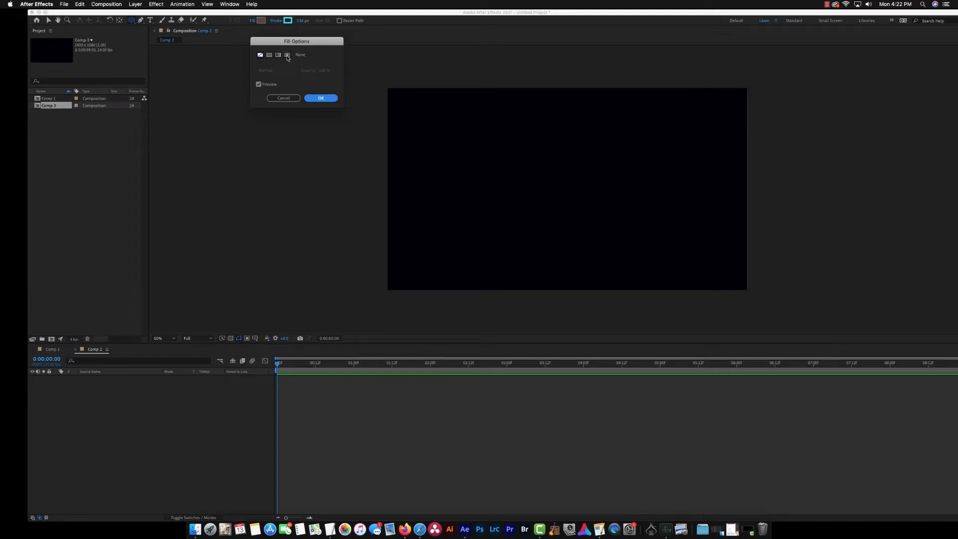
{"action": "left_click", "coordinate": [260, 55]}
{"action": "key", "text": "Return"}
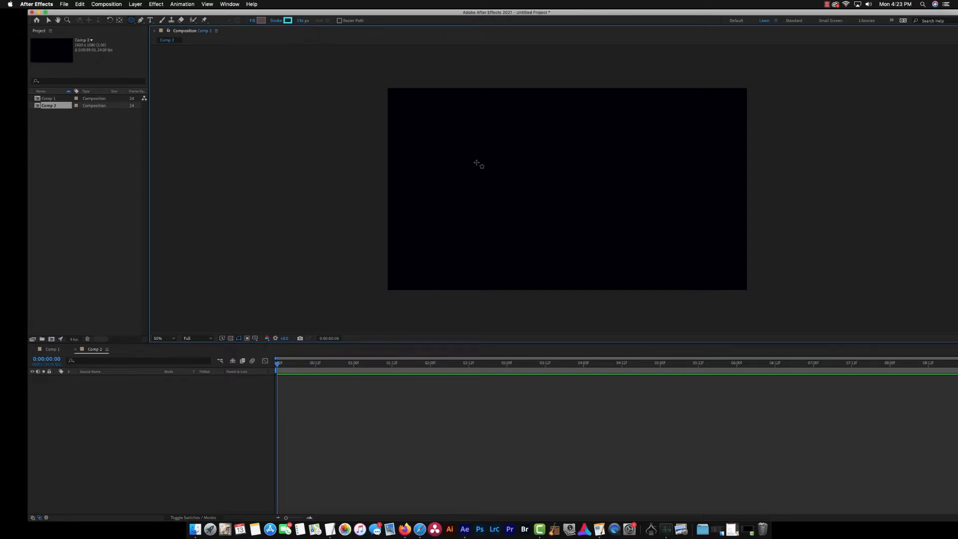
Step: Try out a circle, undo it, and set the stroke width for new shapes to 20 px
{"action": "mouse_move", "coordinate": [465, 140]}
{"action": "left_mouse_down"}
{"action": "mouse_move", "coordinate": [492, 180]}
{"action": "mouse_move", "coordinate": [578, 233]}
{"action": "mouse_move", "coordinate": [595, 276]}
{"action": "mouse_move", "coordinate": [579, 290]}
{"action": "mouse_move", "coordinate": [626, 293]}
{"action": "mouse_move", "coordinate": [632, 308]}
{"action": "left_mouse_up"}
{"action": "key", "text": "super+z"}
{"action": "left_click_drag", "start_coordinate": [301, 21], "coordinate": [294, 20]}
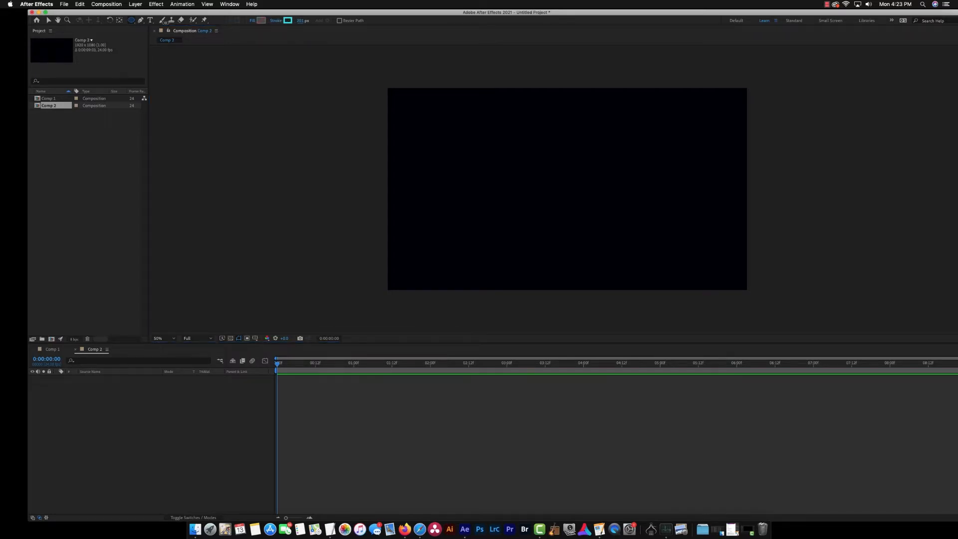
{"action": "left_click_drag", "start_coordinate": [165, 22], "coordinate": [97, 22]}
{"action": "left_click_drag", "start_coordinate": [300, 21], "coordinate": [310, 21]}
{"action": "left_click_drag", "start_coordinate": [551, 11], "coordinate": [523, 7]}
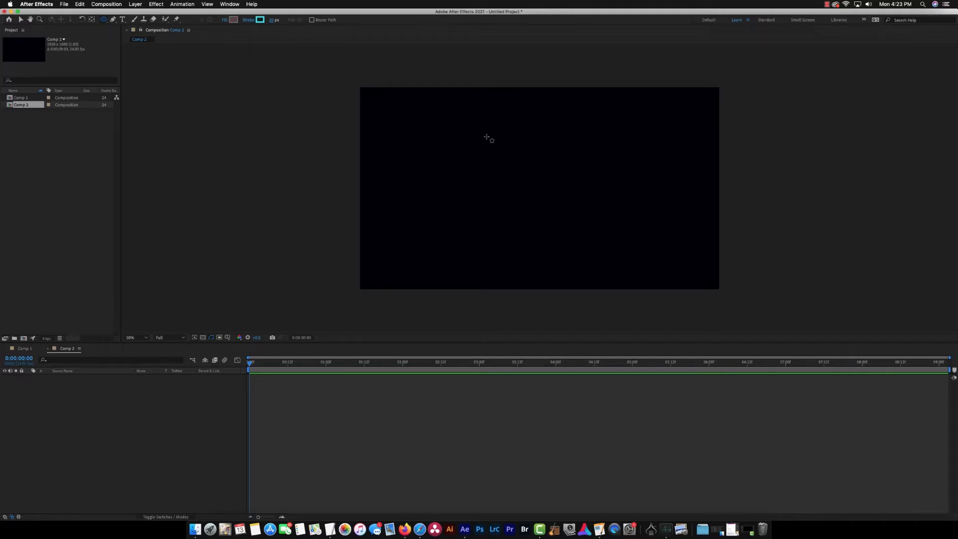
Step: Draw an unfilled circle with a cyan stroke around the middle of the composition
{"action": "left_click_drag", "start_coordinate": [469, 119], "coordinate": [574, 199]}
{"action": "mouse_move", "coordinate": [573, 196]}
{"action": "left_mouse_down"}
{"action": "mouse_move", "coordinate": [599, 238]}
{"action": "mouse_move", "coordinate": [616, 245]}
{"action": "mouse_move", "coordinate": [611, 236]}
{"action": "left_mouse_up"}
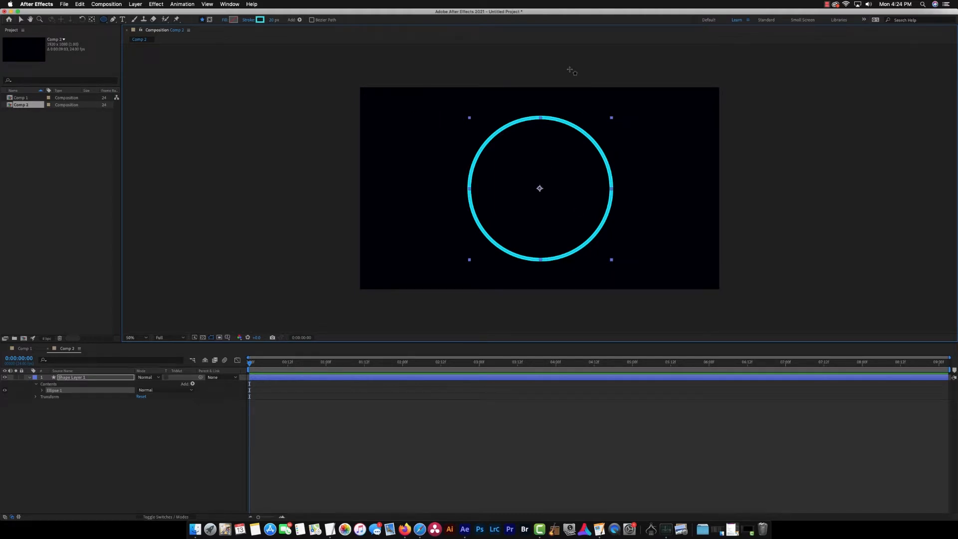
{"action": "left_click_drag", "start_coordinate": [557, 18], "coordinate": [561, 18]}
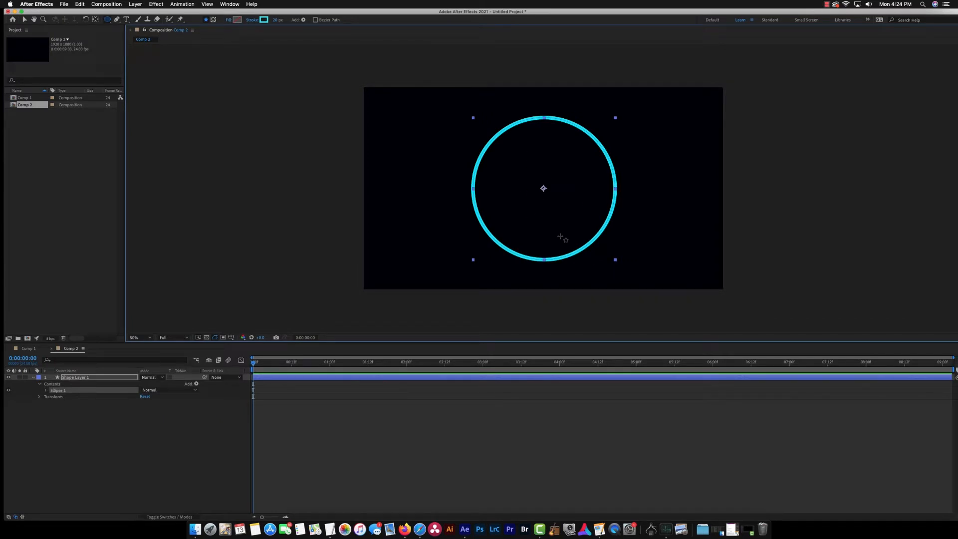
{"action": "left_click_drag", "start_coordinate": [675, 12], "coordinate": [671, 13]}
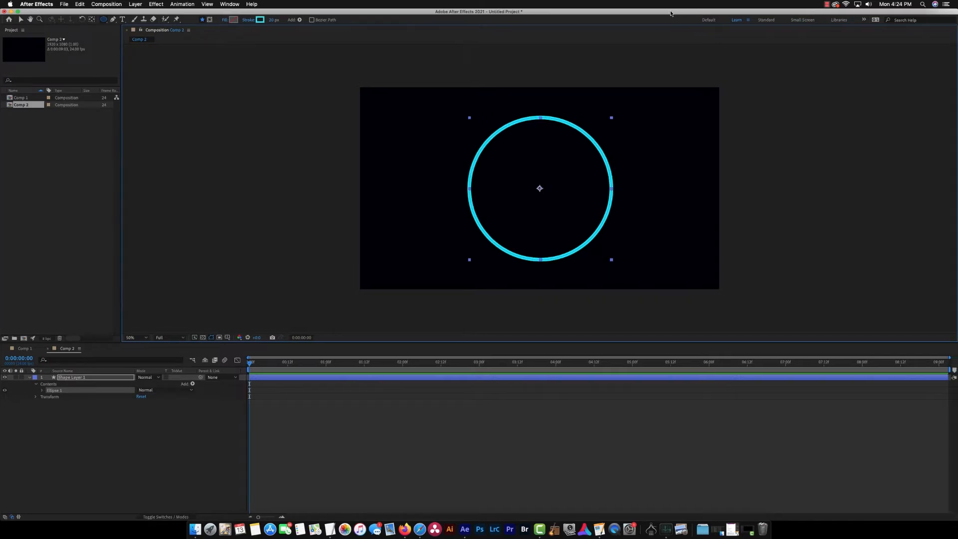
Step: Select the circle's shape layer and switch to the All Panels workspace
{"action": "left_click", "coordinate": [110, 379]}
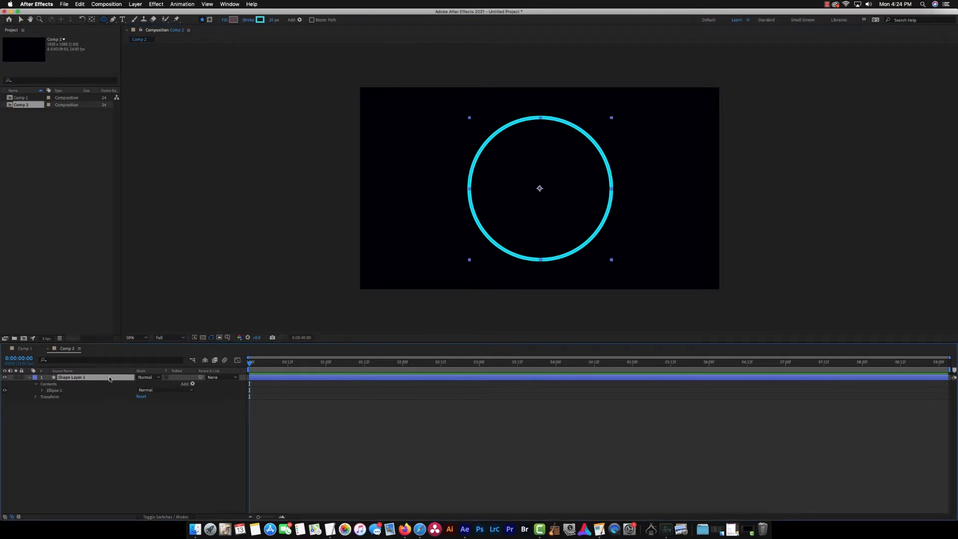
{"action": "left_click_drag", "start_coordinate": [837, 14], "coordinate": [819, 14]}
{"action": "left_click", "coordinate": [847, 20]}
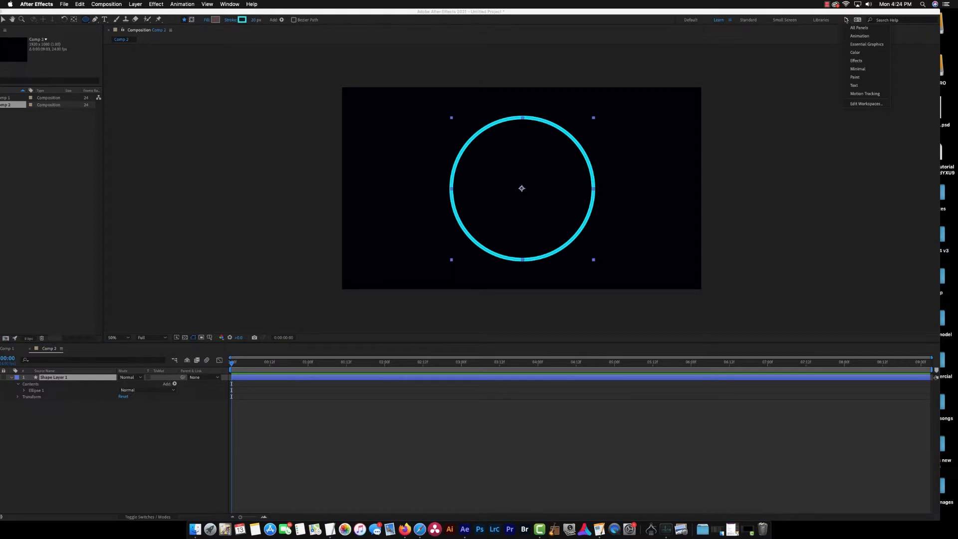
{"action": "mouse_move", "coordinate": [846, 12]}
{"action": "left_mouse_down"}
{"action": "mouse_move", "coordinate": [843, 30]}
{"action": "mouse_move", "coordinate": [847, 15]}
{"action": "left_mouse_up"}
{"action": "left_click", "coordinate": [847, 19]}
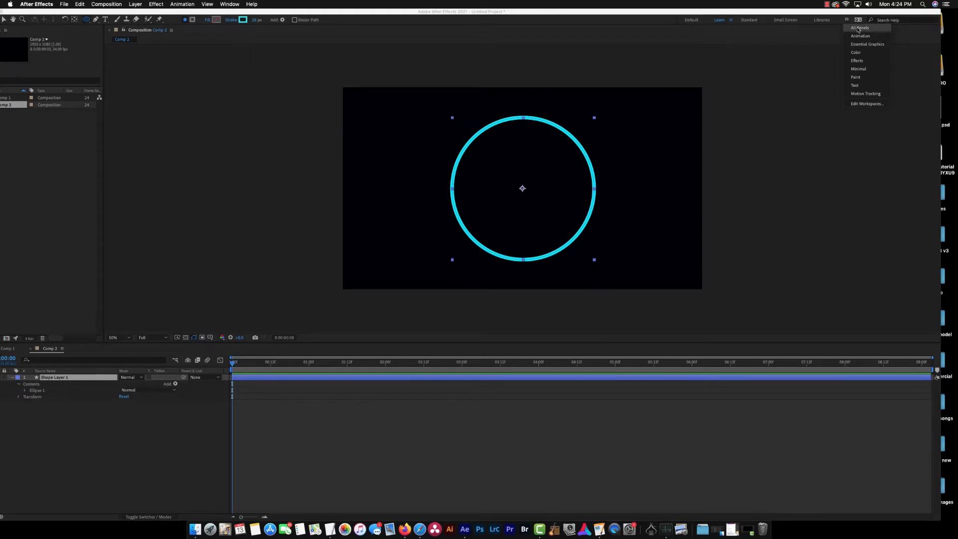
{"action": "left_click", "coordinate": [859, 29]}
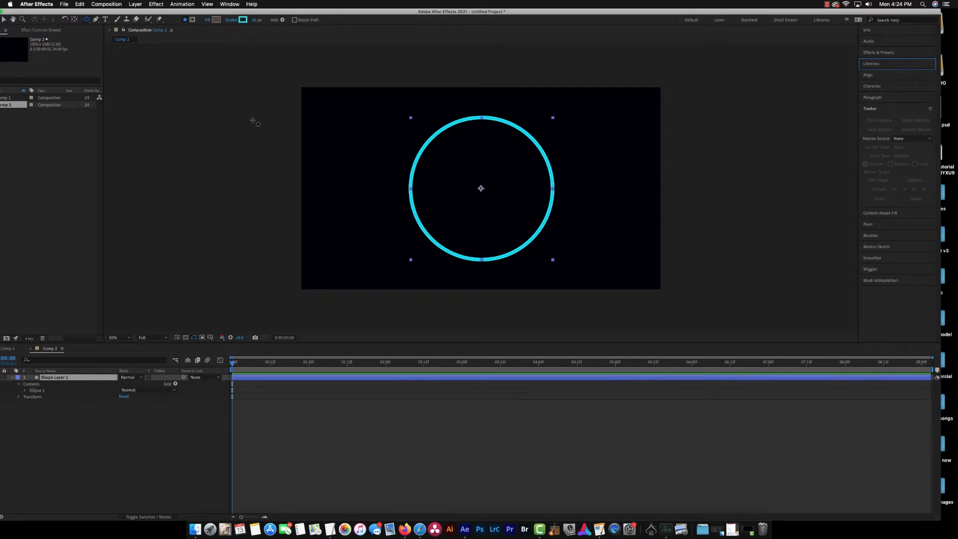
{"action": "left_click_drag", "start_coordinate": [305, 13], "coordinate": [333, 14]}
Step: Align the circle's shape layer to the composition's centre both horizontally and vertically
{"action": "left_click", "coordinate": [113, 480]}
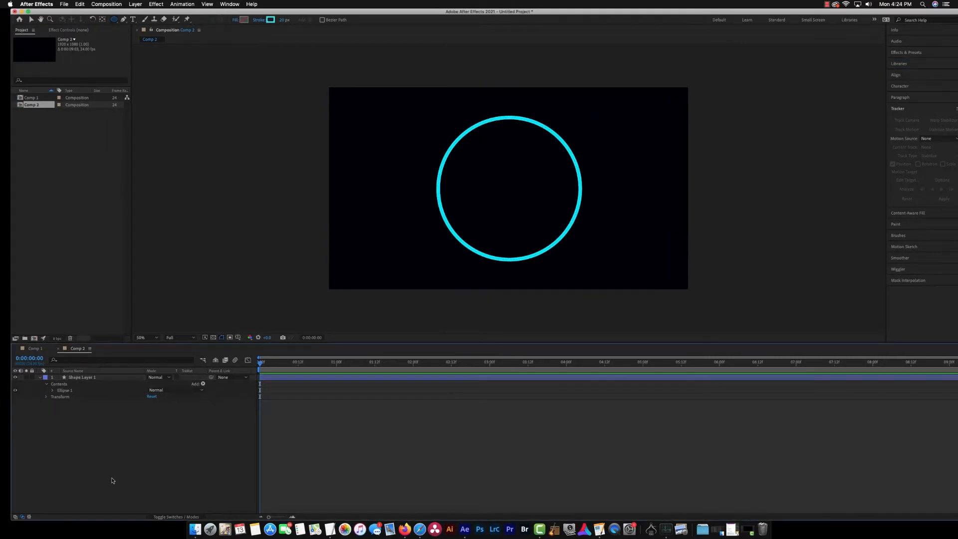
{"action": "left_click", "coordinate": [128, 377]}
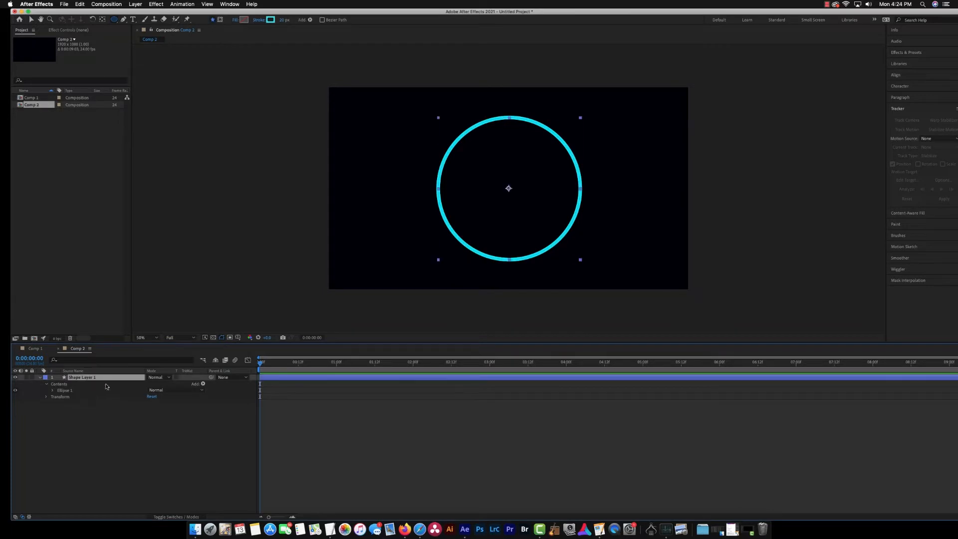
{"action": "left_click_drag", "start_coordinate": [812, 12], "coordinate": [791, 12]}
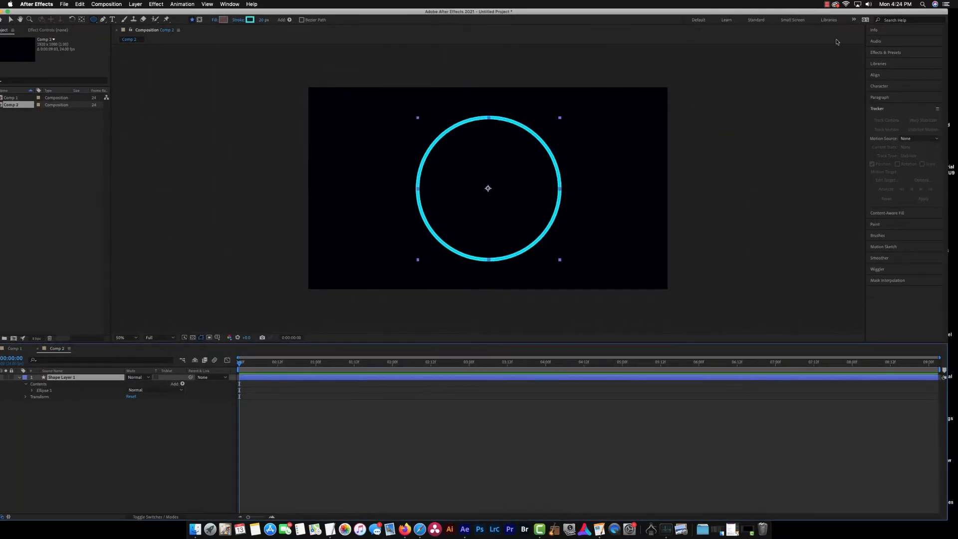
{"action": "left_click", "coordinate": [875, 75]}
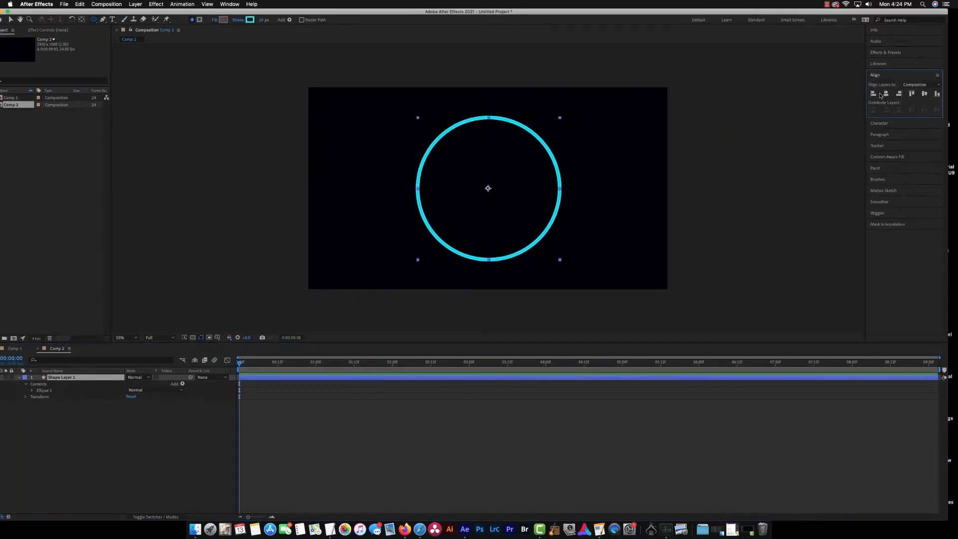
{"action": "left_click", "coordinate": [886, 93]}
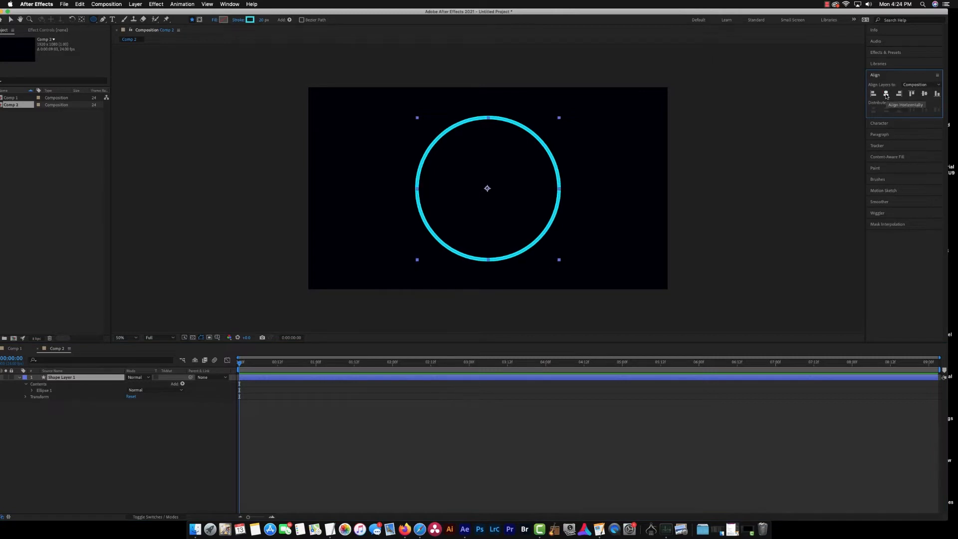
{"action": "left_click", "coordinate": [925, 93]}
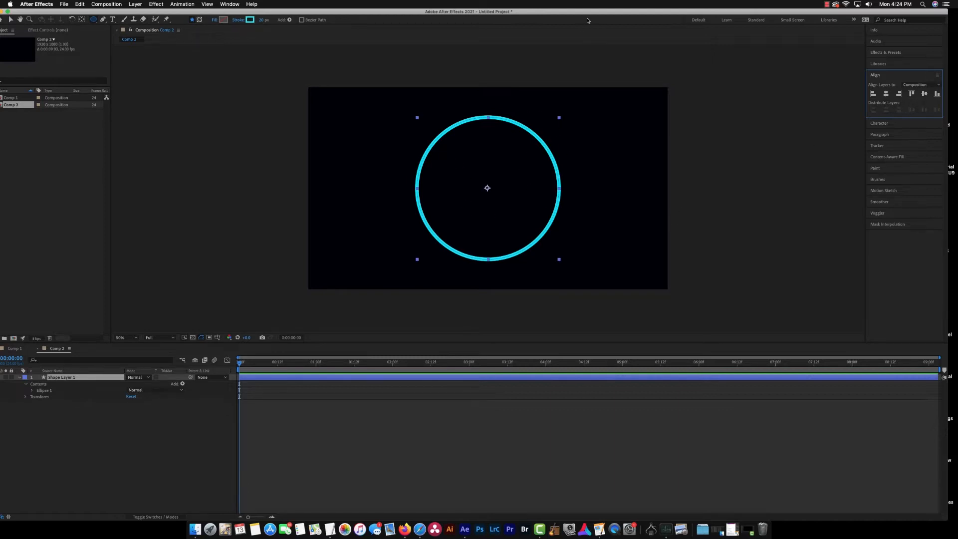
Step: Collapse the circle layer's properties in the timeline
{"action": "mouse_move", "coordinate": [581, 10]}
{"action": "left_mouse_down"}
{"action": "mouse_move", "coordinate": [601, 9]}
{"action": "mouse_move", "coordinate": [590, 8]}
{"action": "left_mouse_up"}
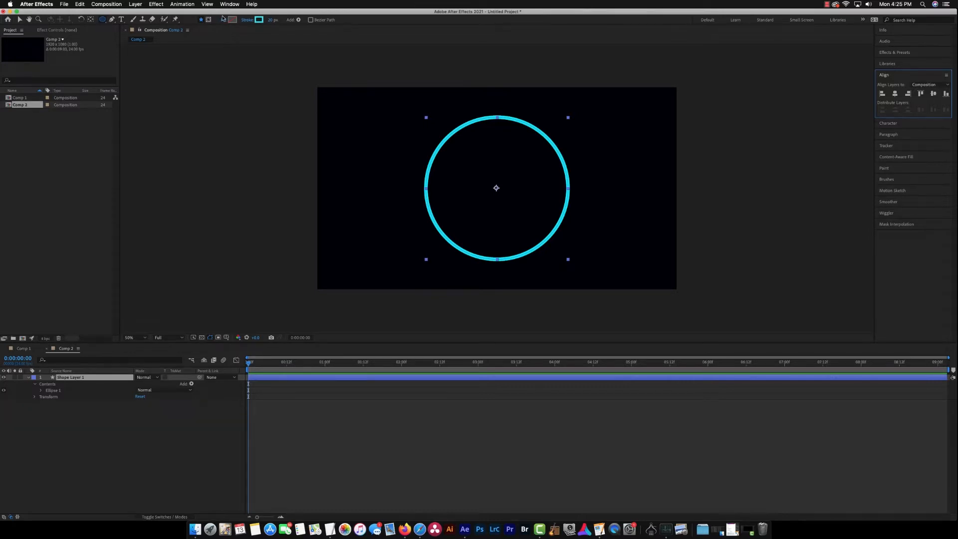
{"action": "left_click_drag", "start_coordinate": [228, 13], "coordinate": [238, 13]}
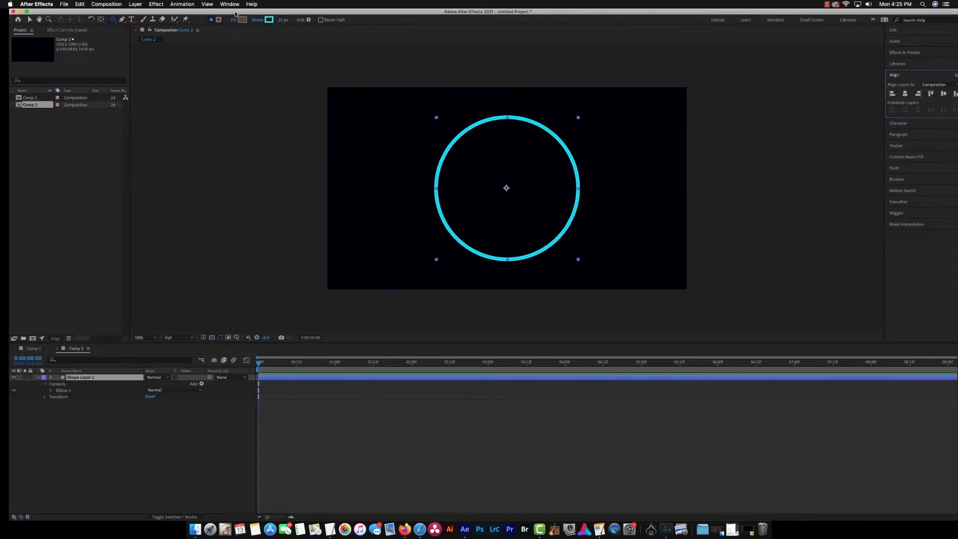
{"action": "left_click", "coordinate": [39, 377]}
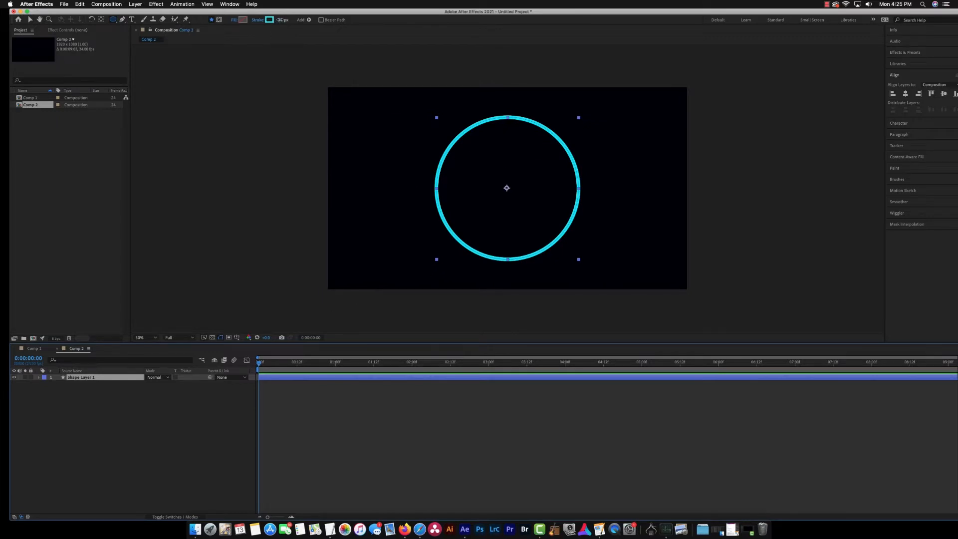
Step: Thicken the circle's stroke to 104 px and change its stroke colour to bright green
{"action": "left_click_drag", "start_coordinate": [282, 20], "coordinate": [322, 29]}
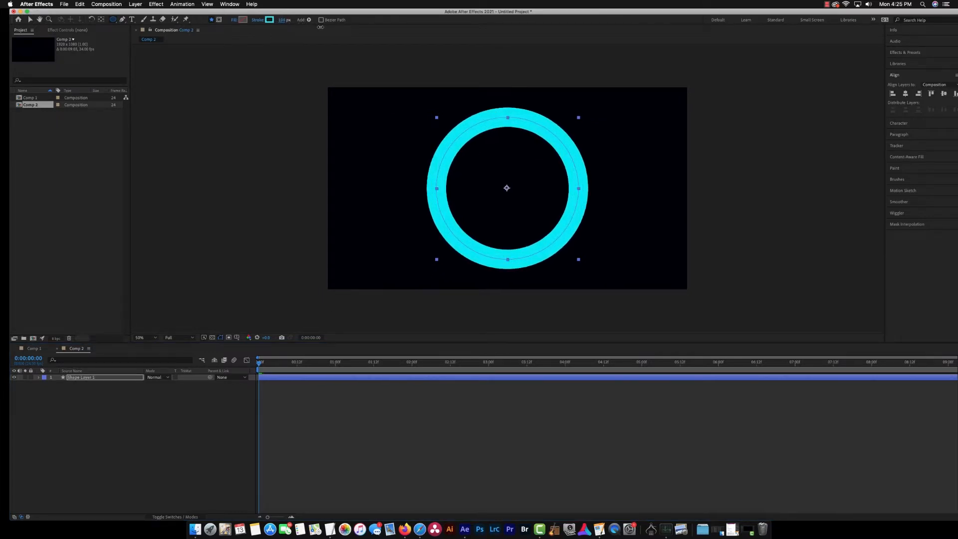
{"action": "left_click", "coordinate": [270, 20]}
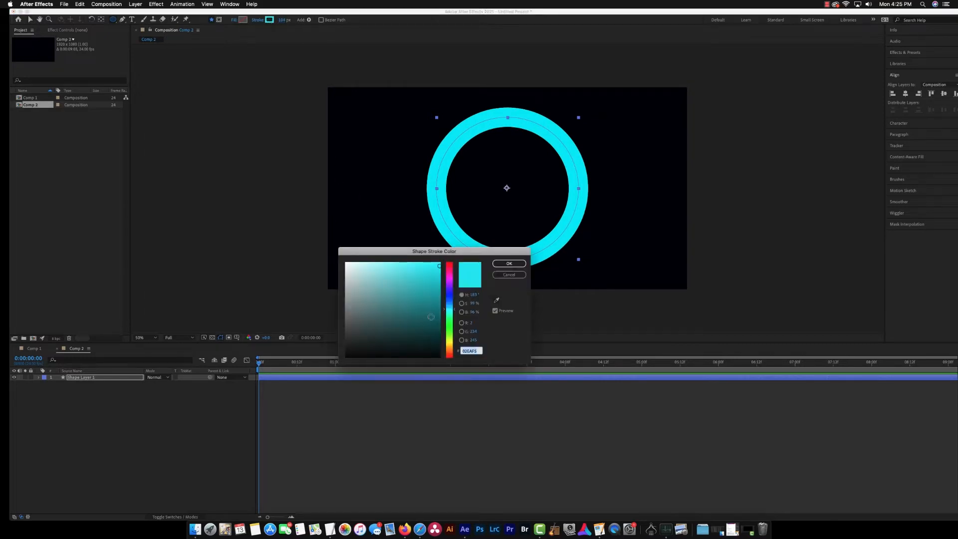
{"action": "left_click", "coordinate": [452, 328]}
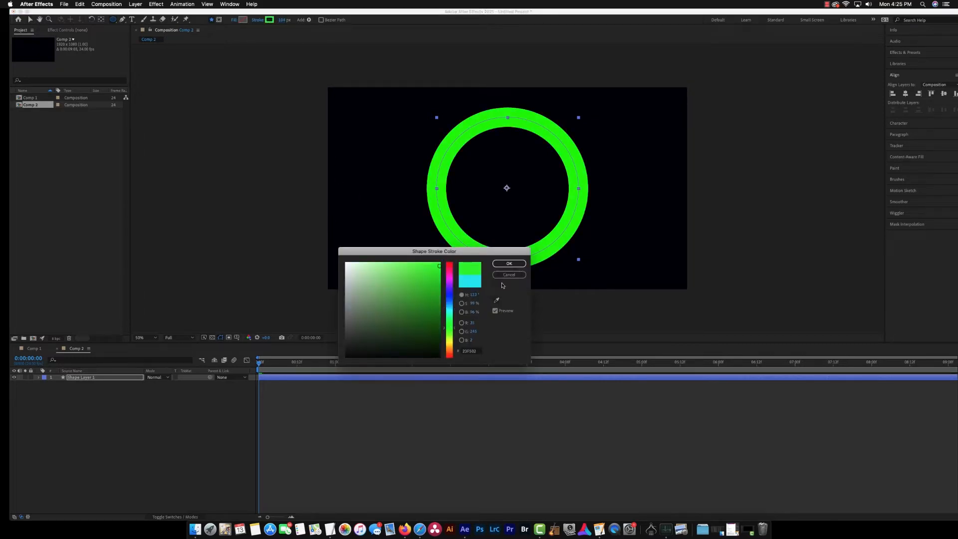
{"action": "key", "text": "Return"}
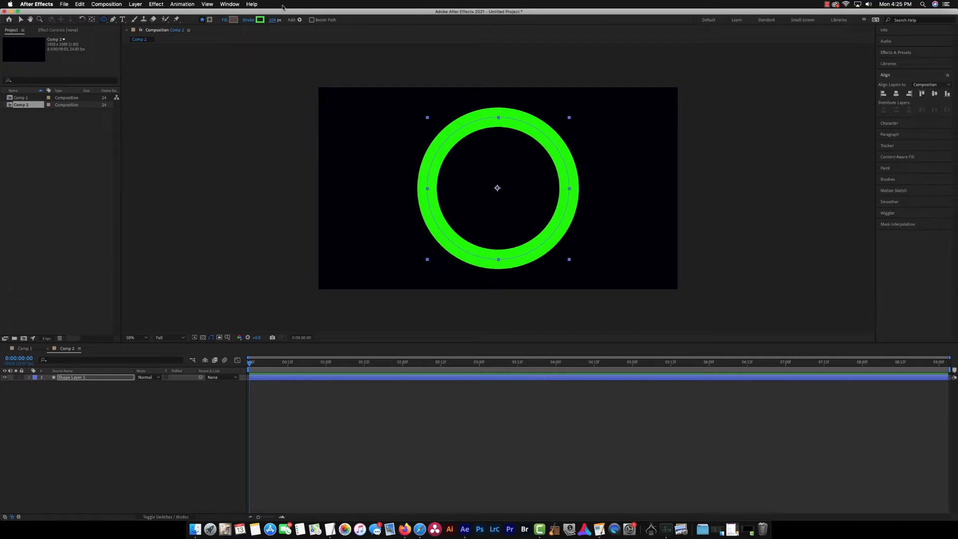
Step: Examine the Contents and Transform properties of the circle's shape layer in the timeline
{"action": "left_click", "coordinate": [29, 378]}
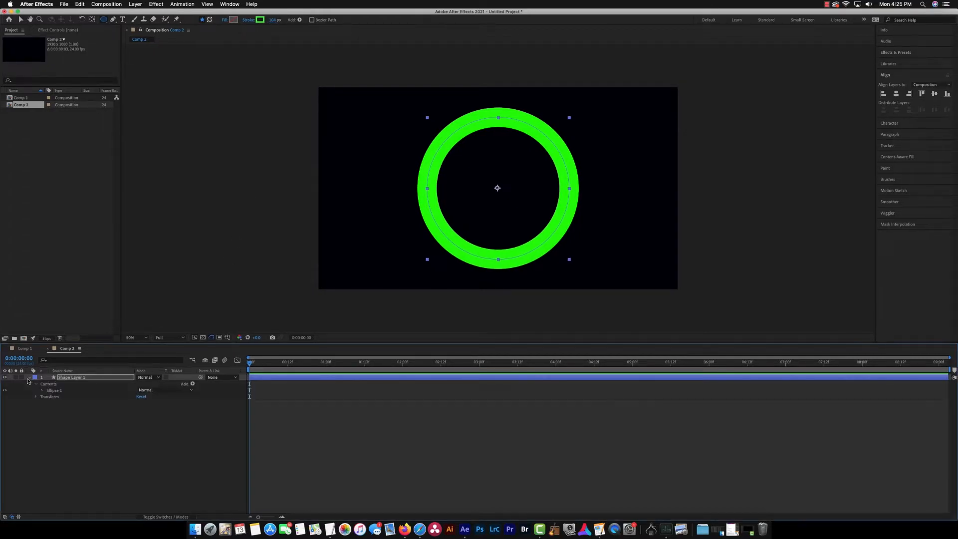
{"action": "left_click", "coordinate": [36, 384]}
{"action": "left_click", "coordinate": [36, 390]}
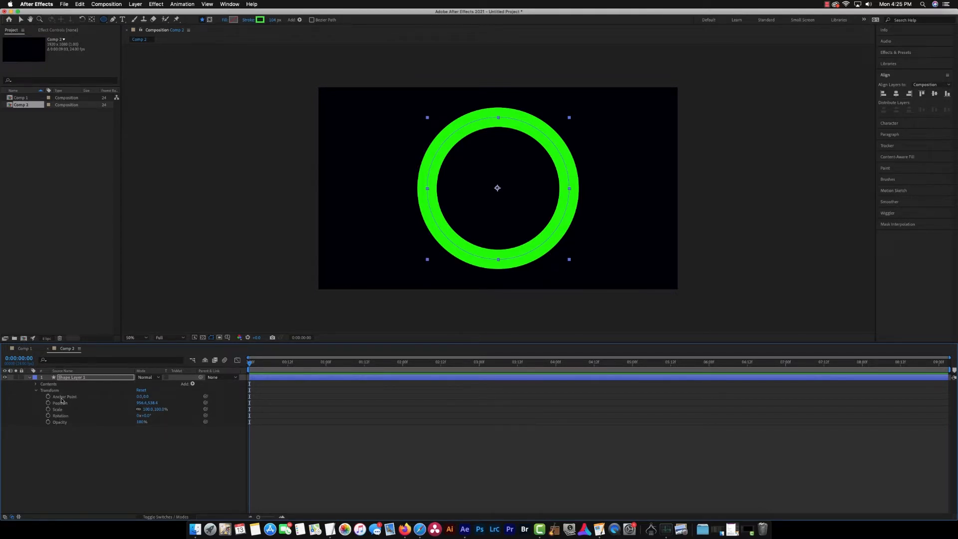
{"action": "left_click", "coordinate": [36, 391]}
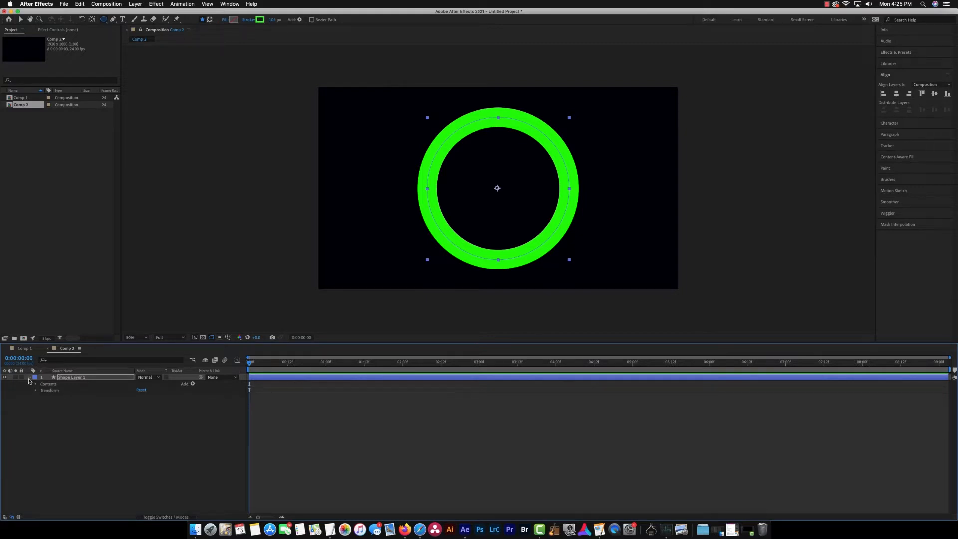
{"action": "left_click", "coordinate": [29, 379]}
{"action": "left_click", "coordinate": [29, 379]}
{"action": "left_click_drag", "start_coordinate": [362, 9], "coordinate": [373, 10]}
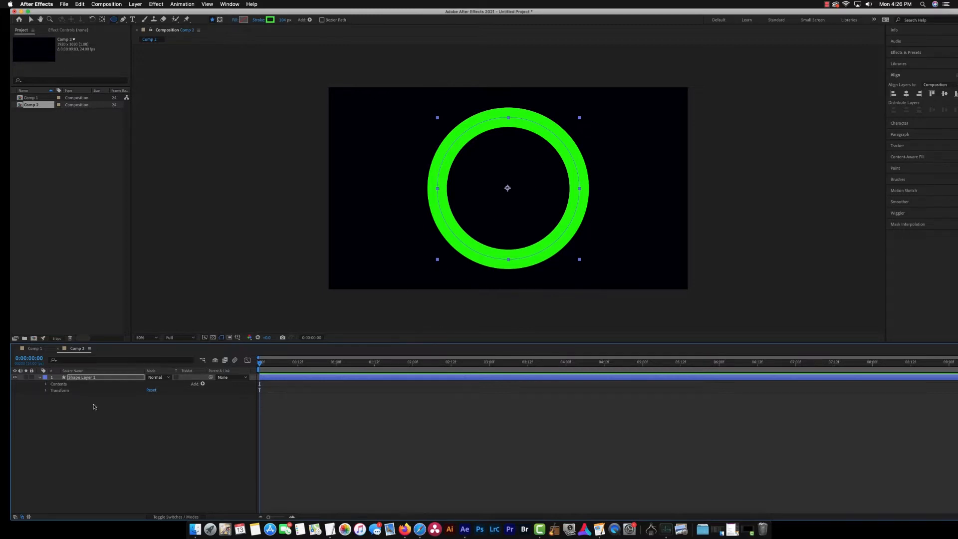
{"action": "left_click", "coordinate": [46, 390]}
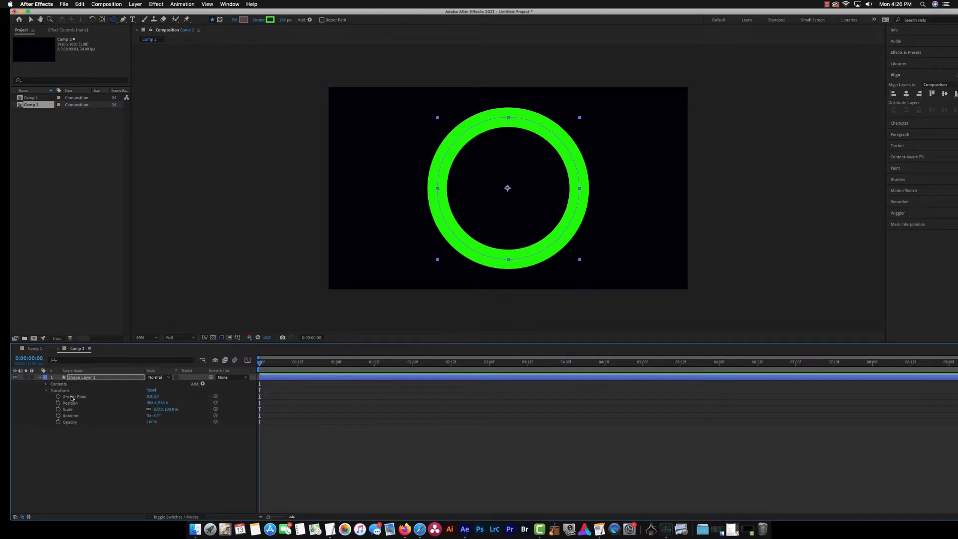
{"action": "left_click", "coordinate": [46, 391]}
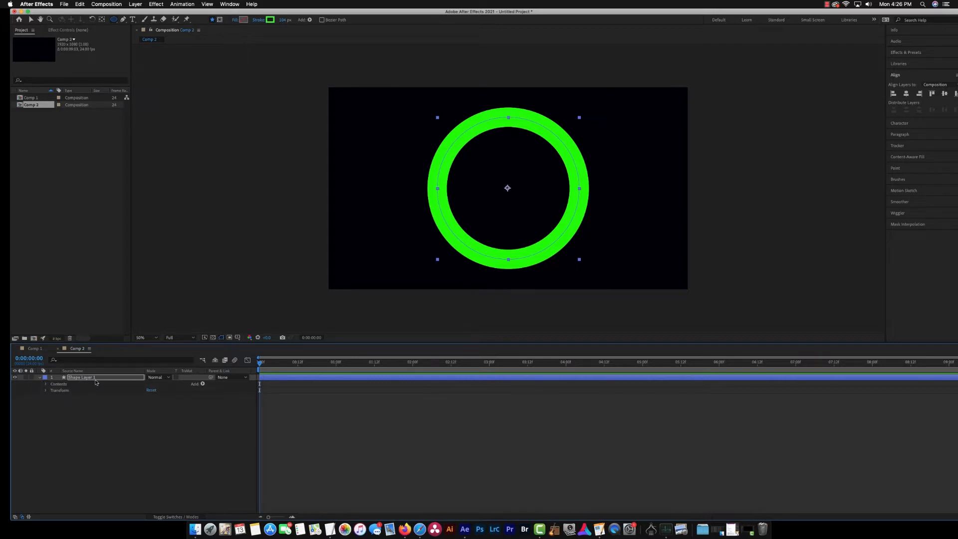
Step: Add a Trim Paths operator to the contents of the circle's shape layer
{"action": "left_click", "coordinate": [202, 383]}
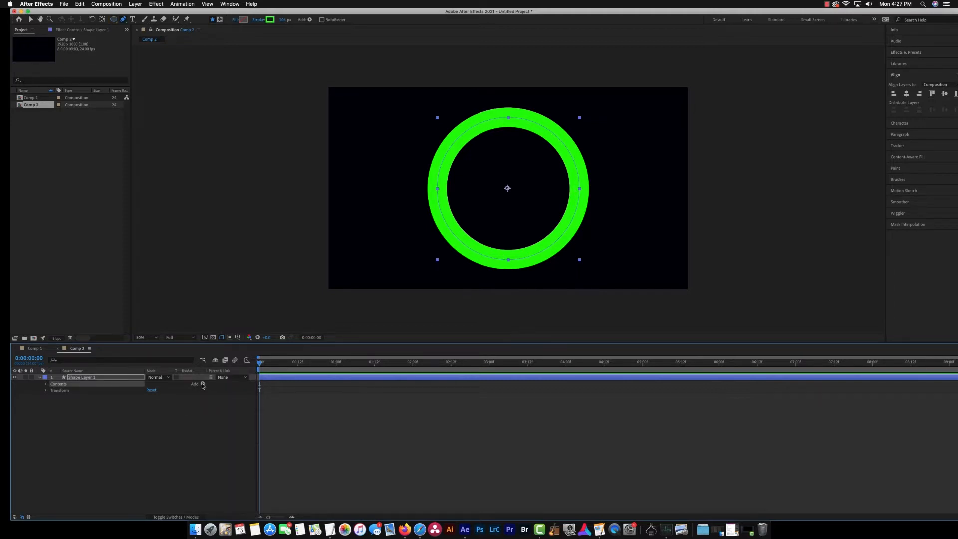
{"action": "left_click", "coordinate": [202, 384]}
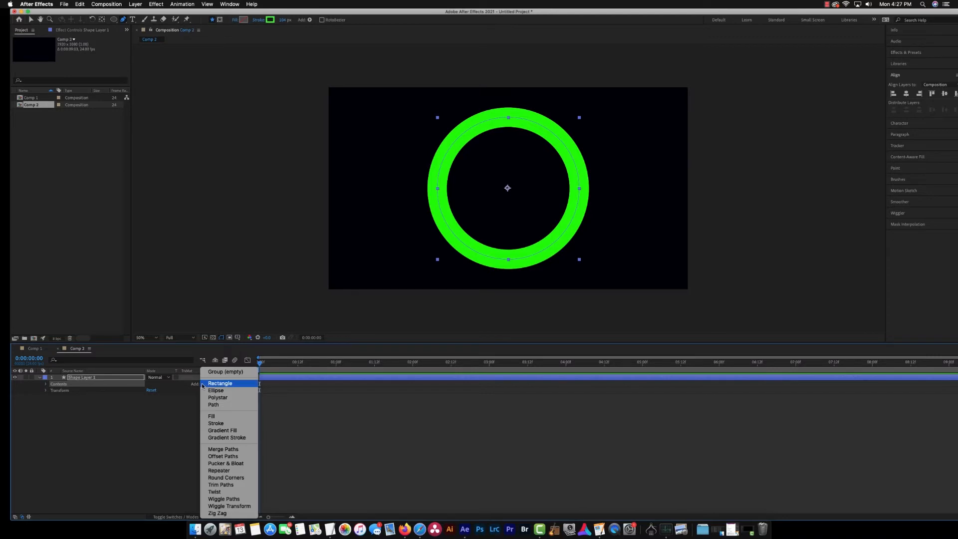
{"action": "left_click", "coordinate": [220, 485]}
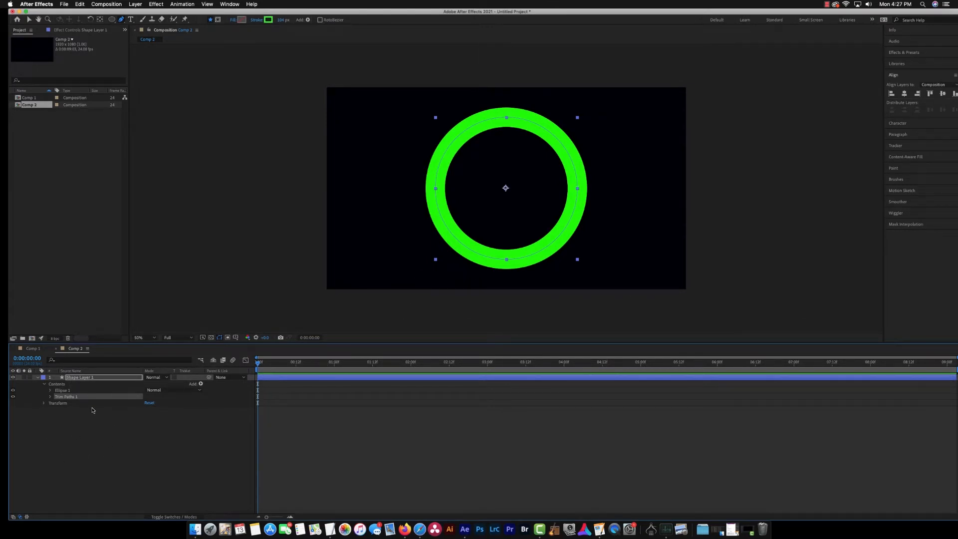
Step: Draw a small second ellipse beside the ring within the same shape layer, and delete it
{"action": "left_click", "coordinate": [64, 391]}
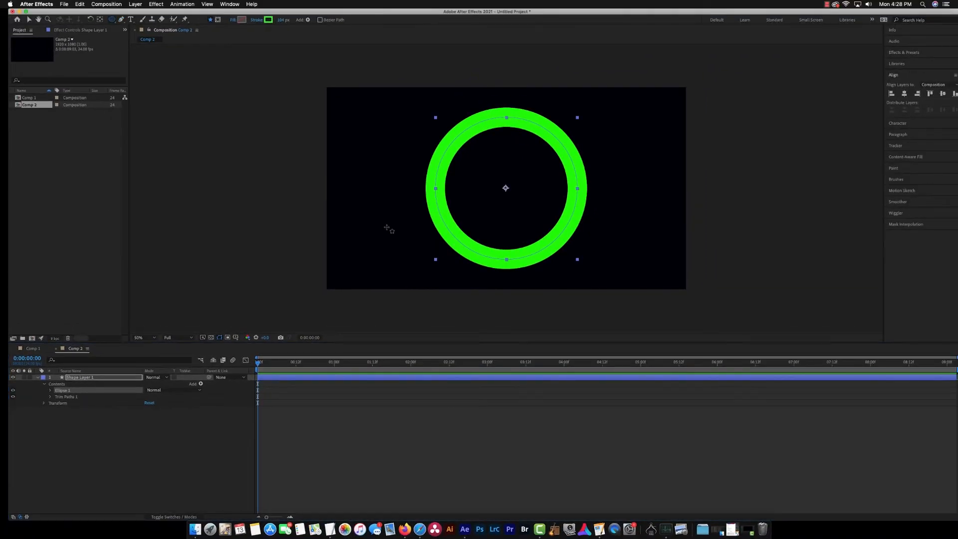
{"action": "left_click_drag", "start_coordinate": [351, 198], "coordinate": [423, 260]}
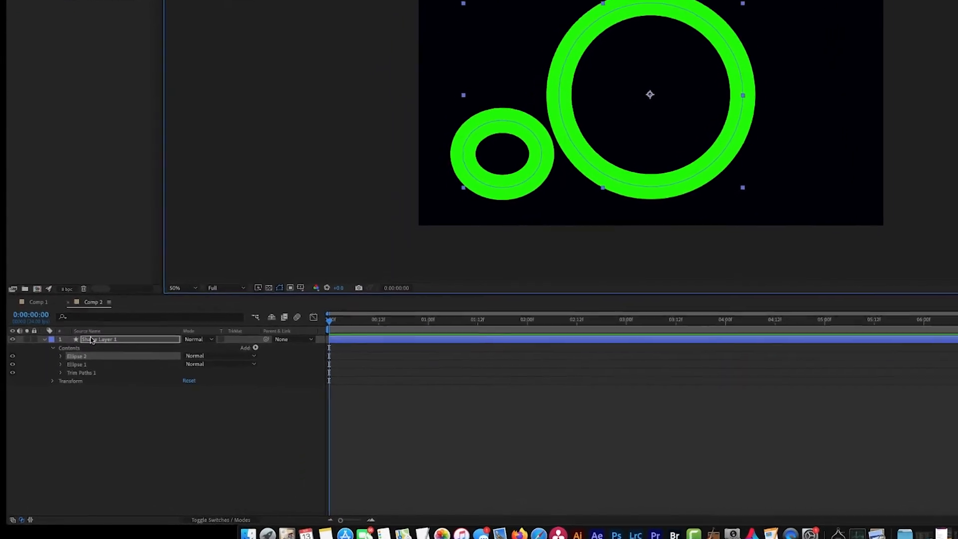
{"action": "left_click", "coordinate": [50, 325]}
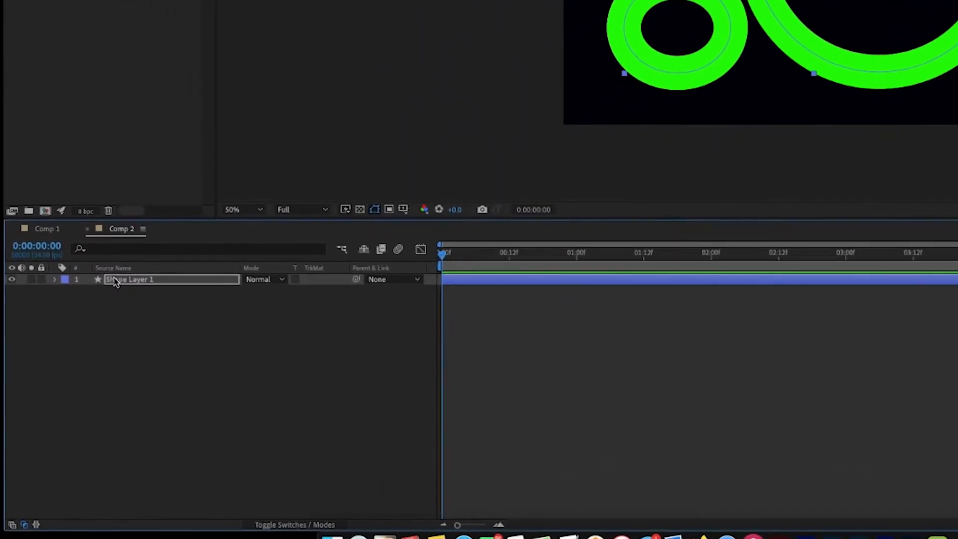
{"action": "left_click", "coordinate": [56, 267]}
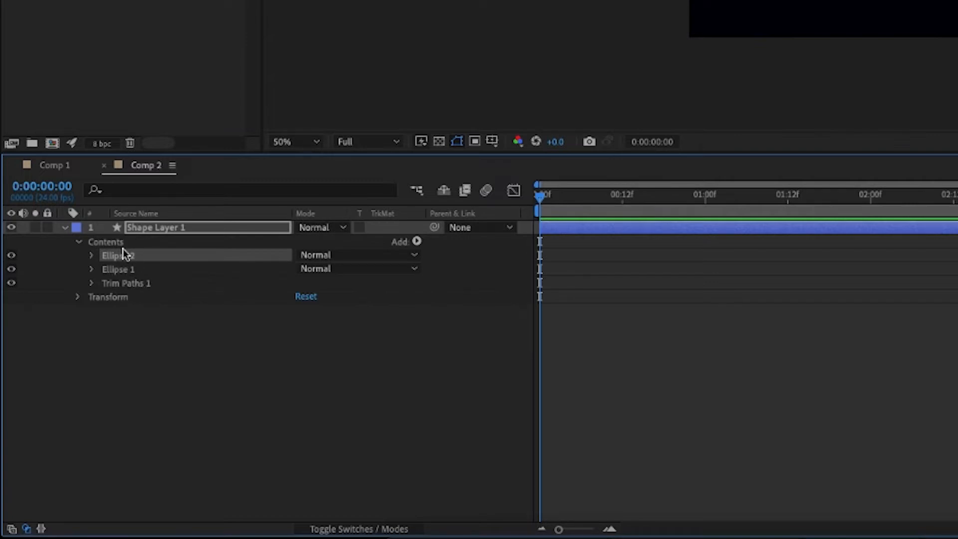
{"action": "key", "text": "Delete"}
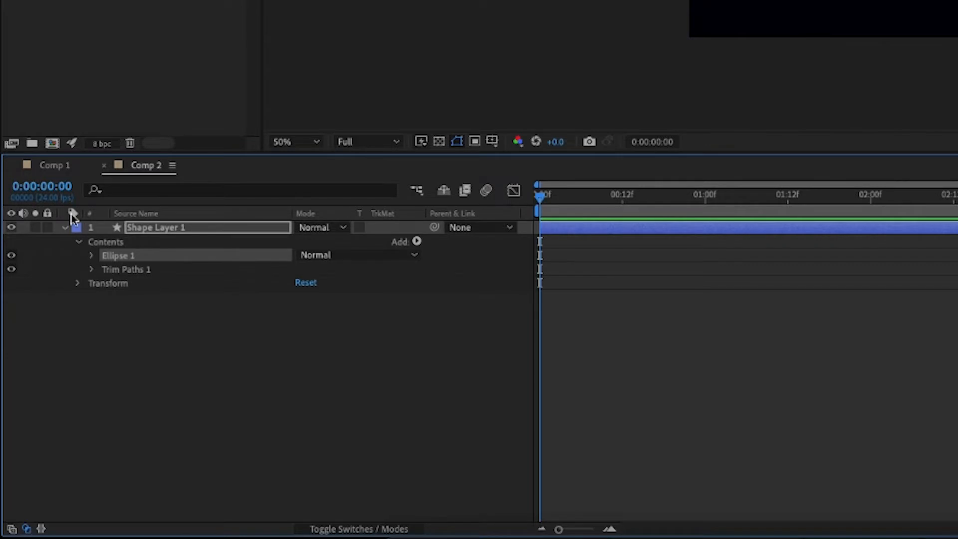
{"action": "left_click", "coordinate": [65, 227]}
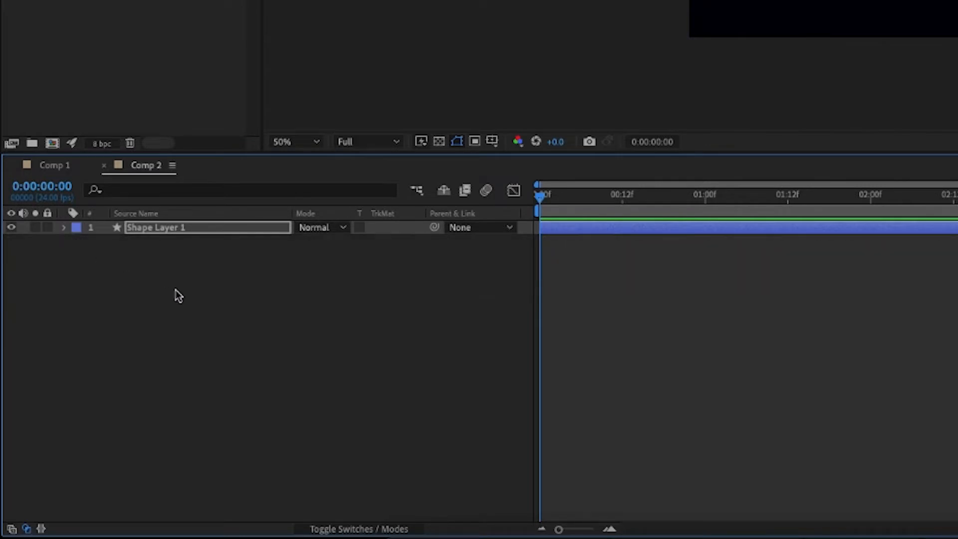
Step: Draw a small ellipse beside the ring as a separate shape layer, and undo it
{"action": "left_click", "coordinate": [223, 335]}
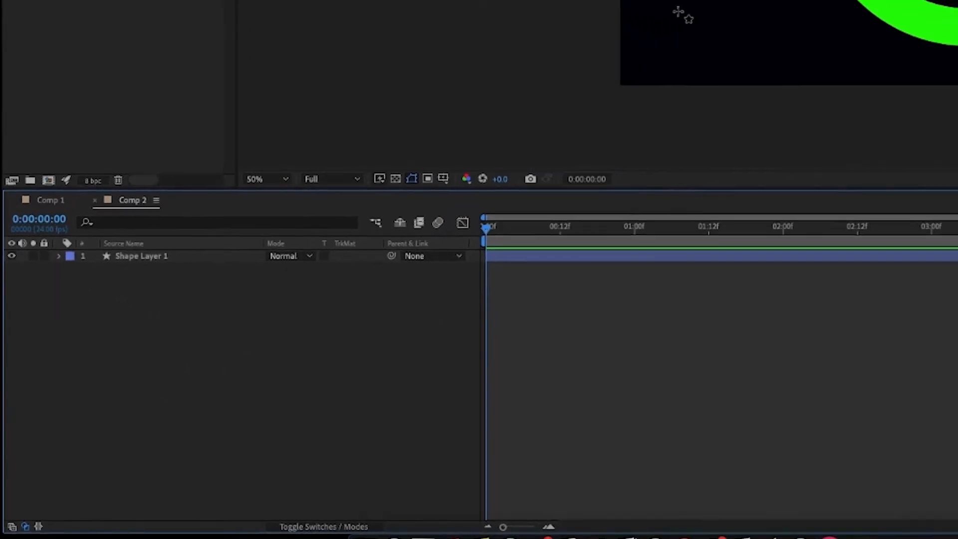
{"action": "left_click_drag", "start_coordinate": [666, 46], "coordinate": [532, 121]}
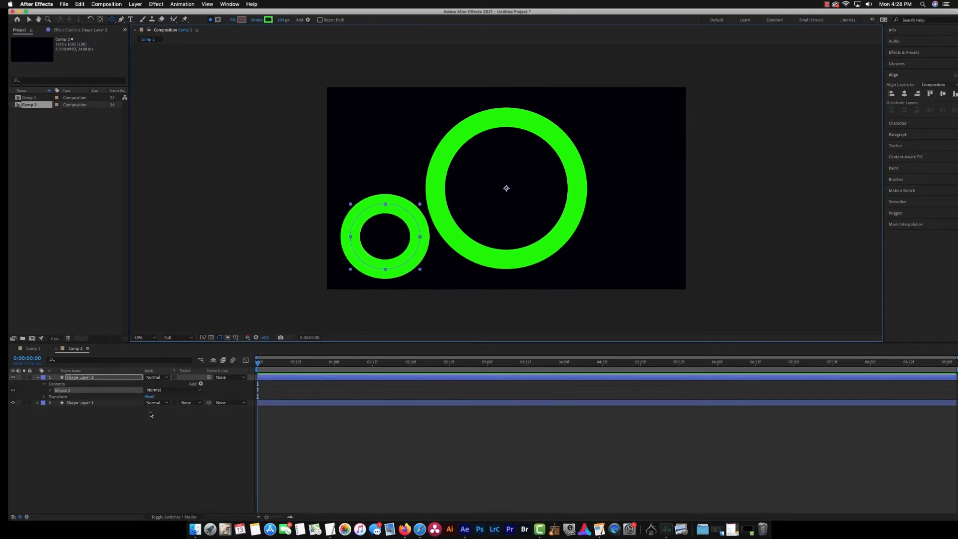
{"action": "left_click", "coordinate": [37, 378]}
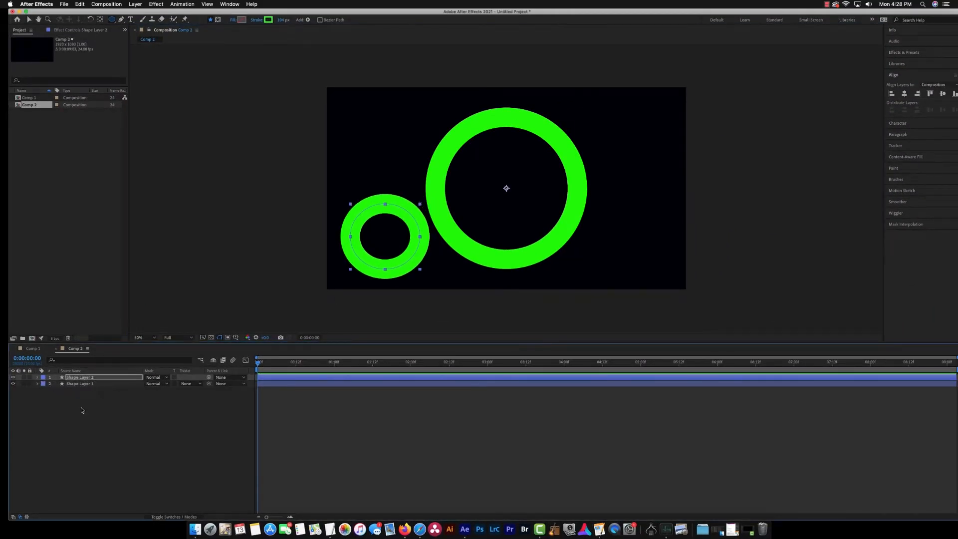
{"action": "key", "text": "super+z"}
{"action": "left_click", "coordinate": [89, 379]}
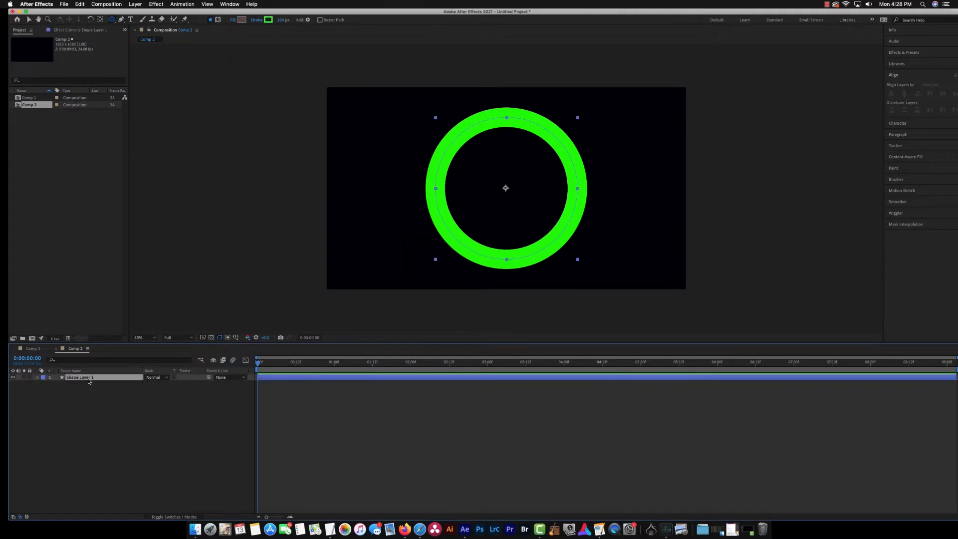
Step: Try scaling the circle's shape layer to 94% with a small extra ellipse drawn inside it, and revert both changes
{"action": "left_click", "coordinate": [38, 378]}
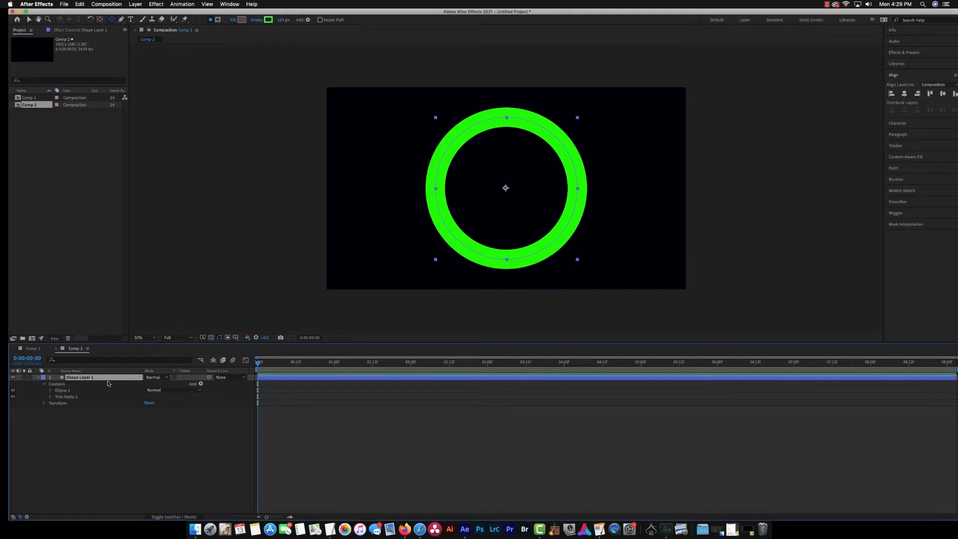
{"action": "left_click", "coordinate": [45, 403]}
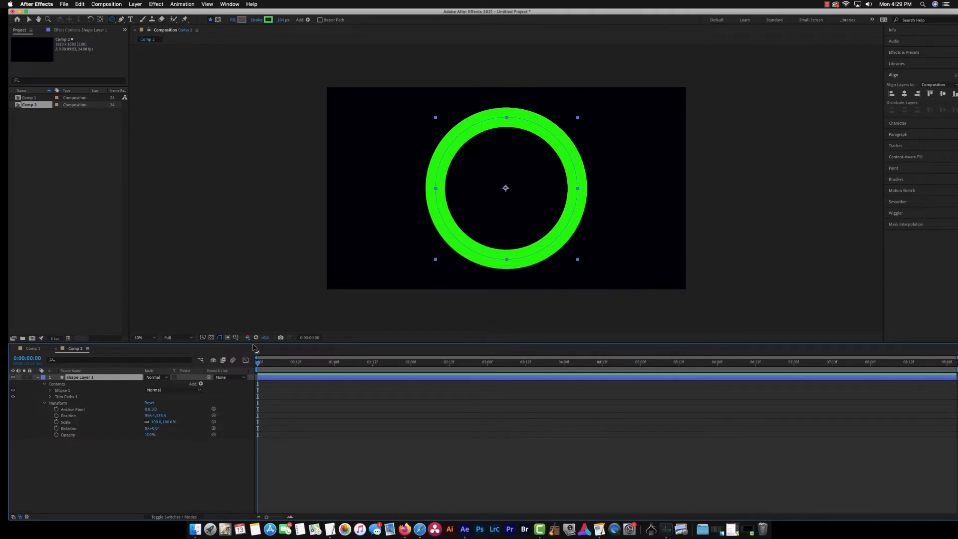
{"action": "mouse_move", "coordinate": [363, 225]}
{"action": "left_mouse_down"}
{"action": "mouse_move", "coordinate": [394, 264]}
{"action": "mouse_move", "coordinate": [406, 252]}
{"action": "mouse_move", "coordinate": [407, 269]}
{"action": "left_mouse_up"}
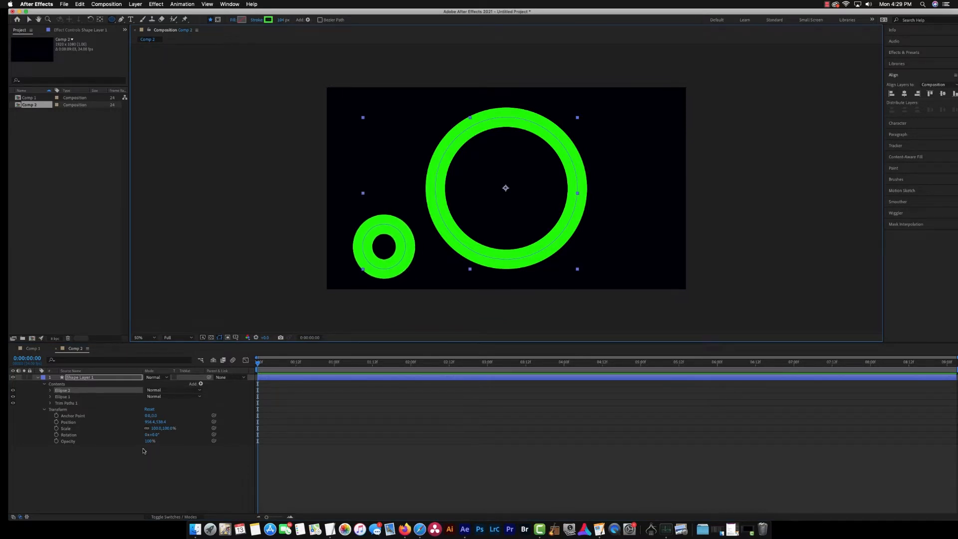
{"action": "mouse_move", "coordinate": [152, 428]}
{"action": "left_mouse_down"}
{"action": "mouse_move", "coordinate": [210, 428]}
{"action": "mouse_move", "coordinate": [158, 434]}
{"action": "left_mouse_up"}
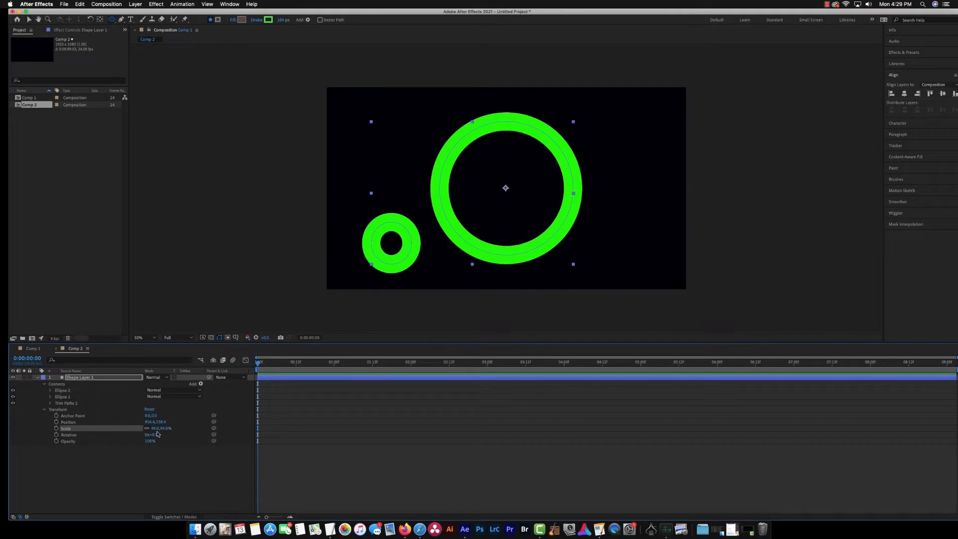
{"action": "key", "text": "super+z"}
{"action": "key", "text": "Delete"}
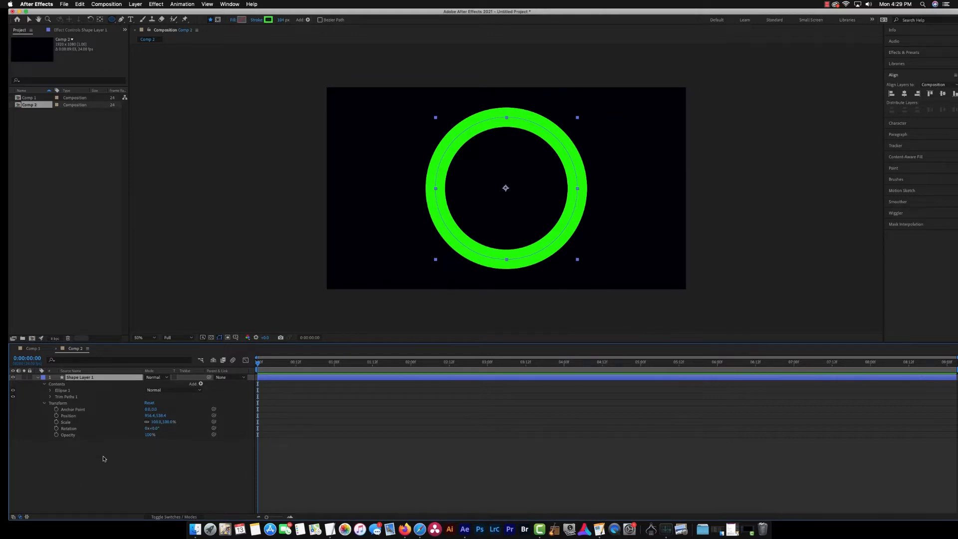
Step: Collapse the layer's Transform properties and expand its Trim Paths properties
{"action": "left_click", "coordinate": [45, 385]}
{"action": "left_click", "coordinate": [44, 391]}
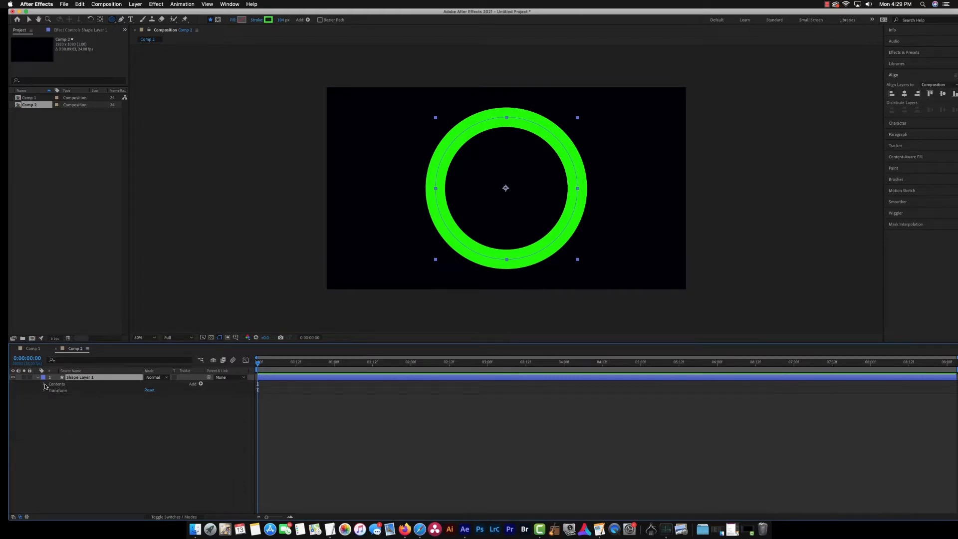
{"action": "left_click", "coordinate": [45, 385]}
{"action": "left_click", "coordinate": [51, 397]}
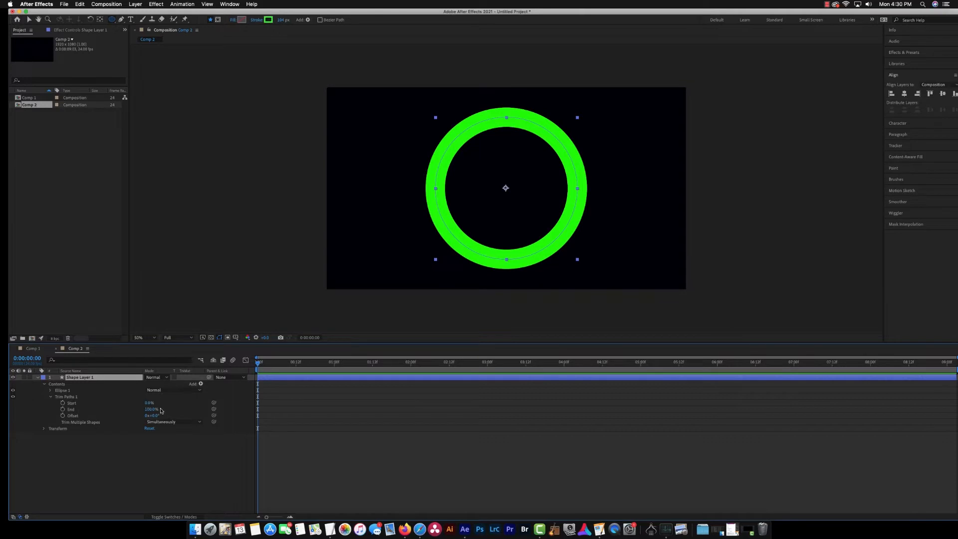
Step: Test the Trim Paths Start value by raising it to 100% and returning it to 0%
{"action": "left_click_drag", "start_coordinate": [147, 405], "coordinate": [183, 411]}
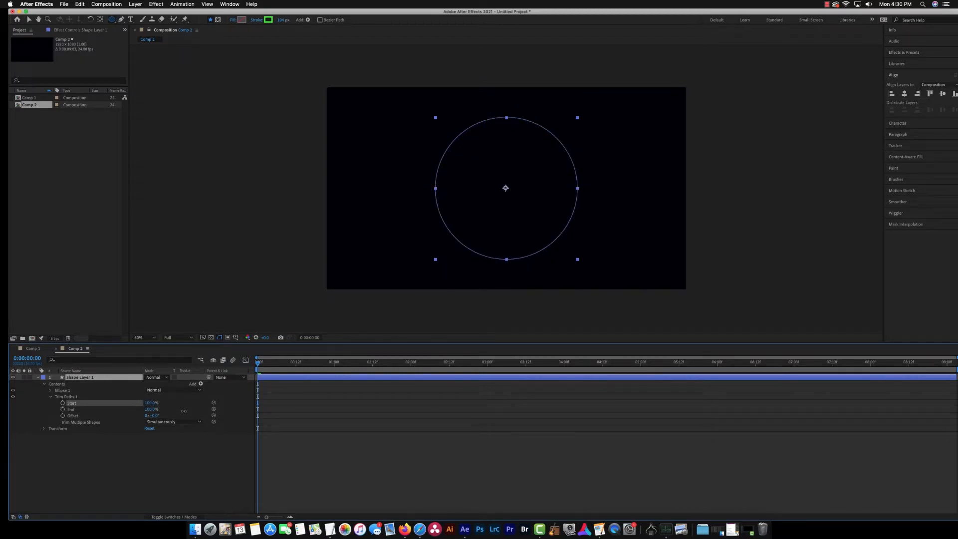
{"action": "mouse_move", "coordinate": [184, 411]}
{"action": "left_mouse_down"}
{"action": "mouse_move", "coordinate": [169, 409]}
{"action": "mouse_move", "coordinate": [185, 410]}
{"action": "left_mouse_up"}
{"action": "left_click_drag", "start_coordinate": [185, 410], "coordinate": [141, 404]}
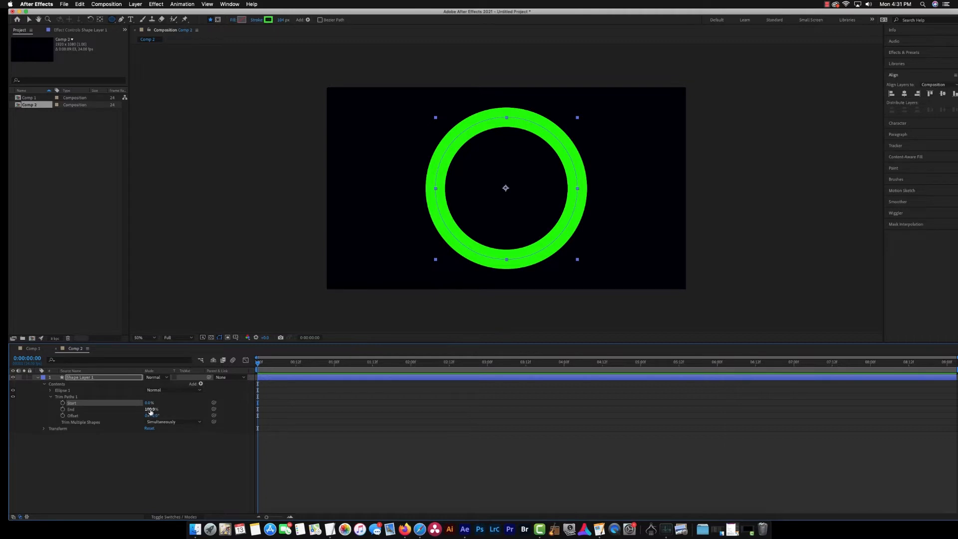
Step: Test the Trim Paths End value, returning it to 100%, and run Start to 100% and back to 0%
{"action": "mouse_move", "coordinate": [151, 409]}
{"action": "left_mouse_down"}
{"action": "mouse_move", "coordinate": [110, 409]}
{"action": "mouse_move", "coordinate": [196, 413]}
{"action": "mouse_move", "coordinate": [152, 409]}
{"action": "left_mouse_up"}
{"action": "left_click", "coordinate": [151, 409]}
{"action": "mouse_move", "coordinate": [151, 412]}
{"action": "left_mouse_down"}
{"action": "mouse_move", "coordinate": [112, 409]}
{"action": "mouse_move", "coordinate": [160, 414]}
{"action": "left_mouse_up"}
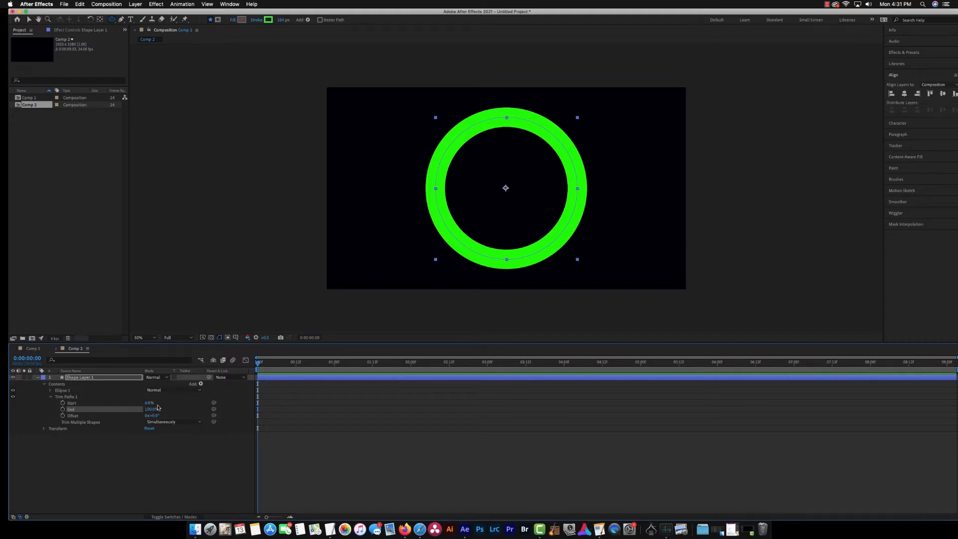
{"action": "left_click_drag", "start_coordinate": [149, 403], "coordinate": [194, 407]}
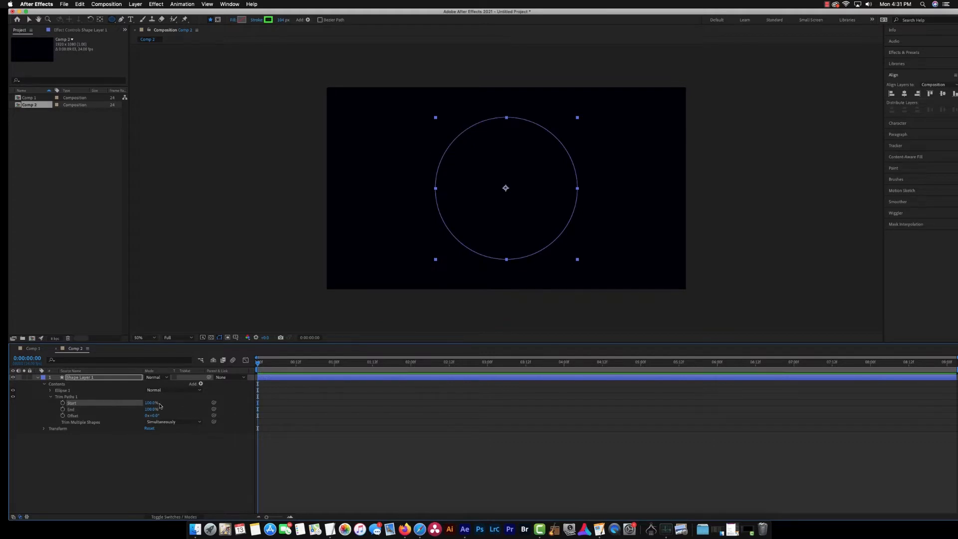
{"action": "left_click_drag", "start_coordinate": [149, 404], "coordinate": [104, 403]}
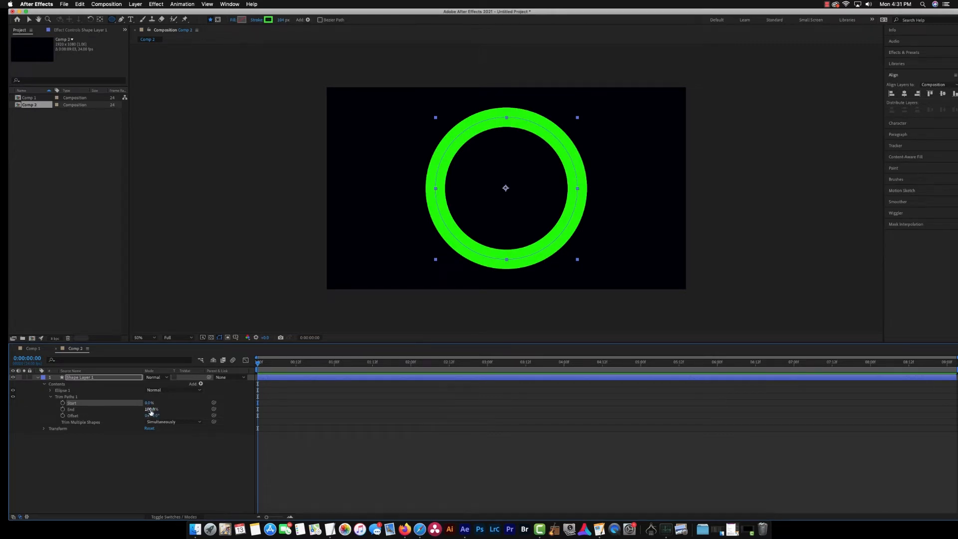
Step: Test the Trim Paths Start and End values together, returning Start to 0% and End to 100%
{"action": "mouse_move", "coordinate": [150, 410]}
{"action": "left_mouse_down"}
{"action": "mouse_move", "coordinate": [107, 405]}
{"action": "mouse_move", "coordinate": [151, 409]}
{"action": "left_mouse_up"}
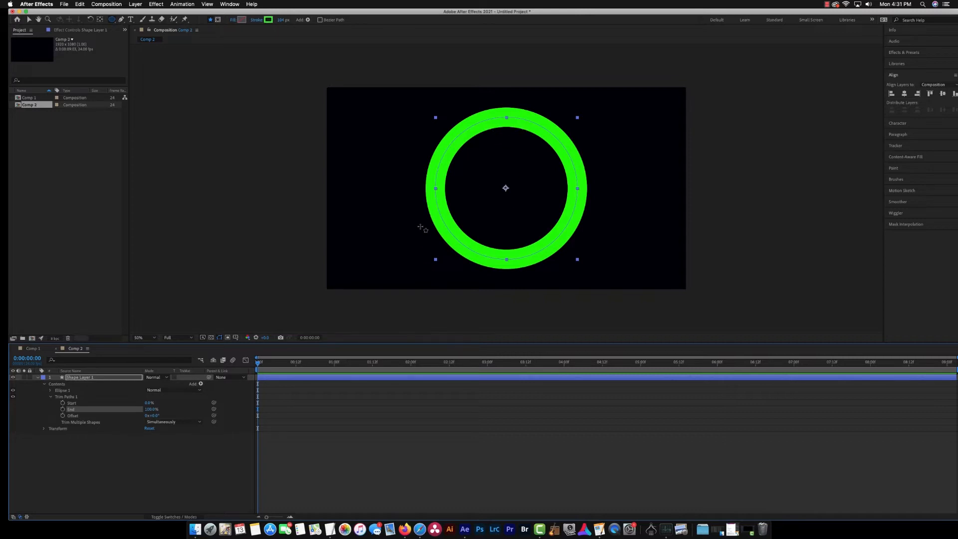
{"action": "mouse_move", "coordinate": [149, 403]}
{"action": "left_mouse_down"}
{"action": "mouse_move", "coordinate": [161, 408]}
{"action": "mouse_move", "coordinate": [145, 410]}
{"action": "left_mouse_up"}
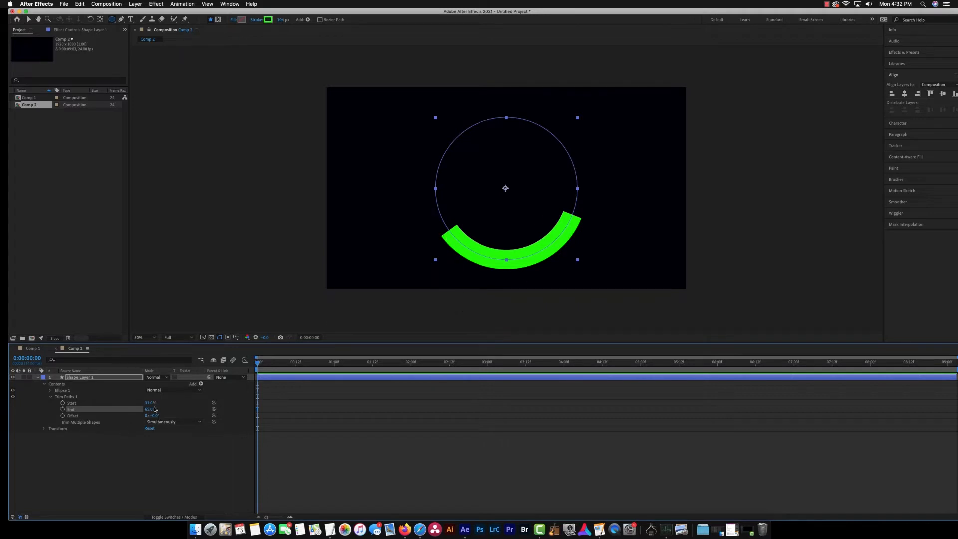
{"action": "left_click_drag", "start_coordinate": [150, 403], "coordinate": [196, 403]}
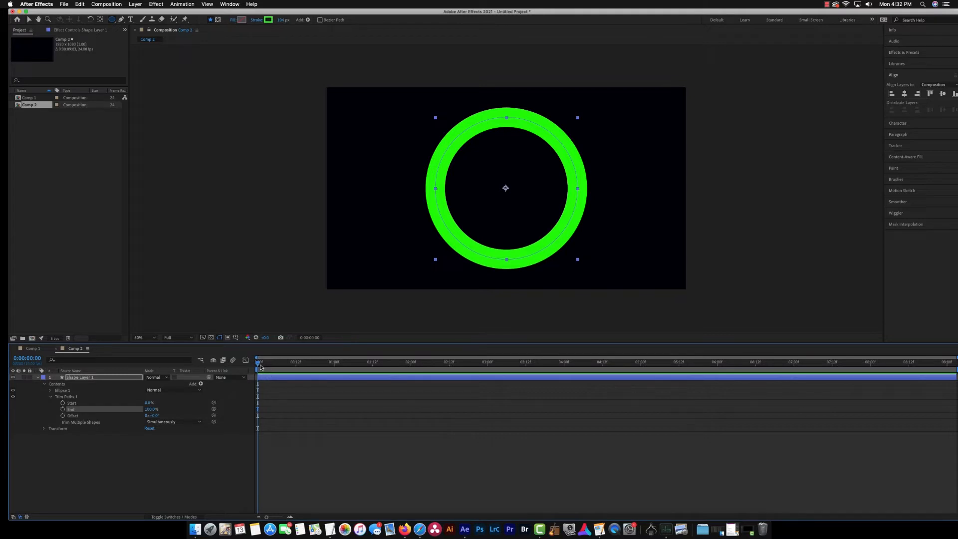
Step: Keyframe the Trim Paths Start value at 0% at the beginning of the timeline and at 100% at 3 seconds
{"action": "mouse_move", "coordinate": [258, 366]}
{"action": "left_mouse_down"}
{"action": "mouse_move", "coordinate": [273, 366]}
{"action": "mouse_move", "coordinate": [256, 366]}
{"action": "left_mouse_up"}
{"action": "mouse_move", "coordinate": [258, 367]}
{"action": "left_mouse_down"}
{"action": "mouse_move", "coordinate": [293, 366]}
{"action": "mouse_move", "coordinate": [255, 363]}
{"action": "left_mouse_up"}
{"action": "left_click", "coordinate": [63, 403]}
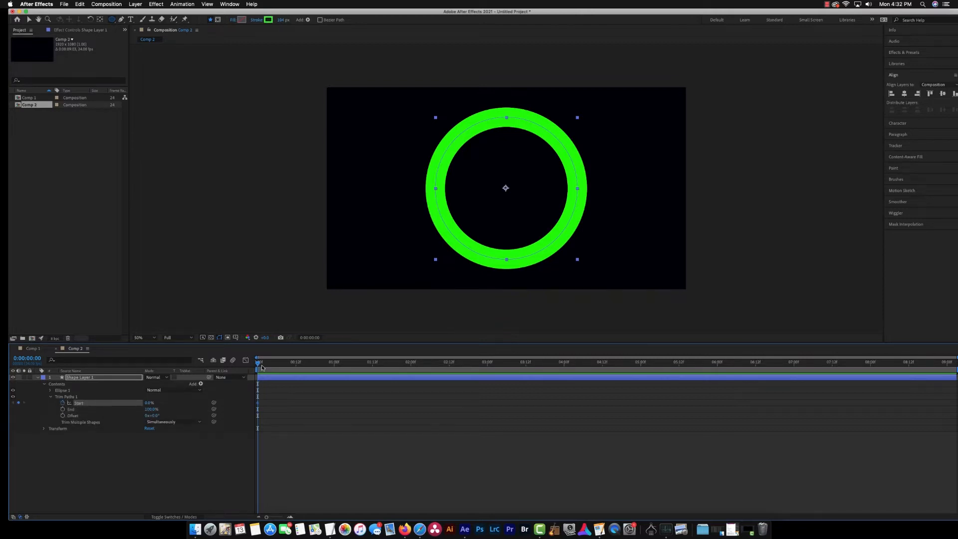
{"action": "left_click_drag", "start_coordinate": [259, 364], "coordinate": [488, 391]}
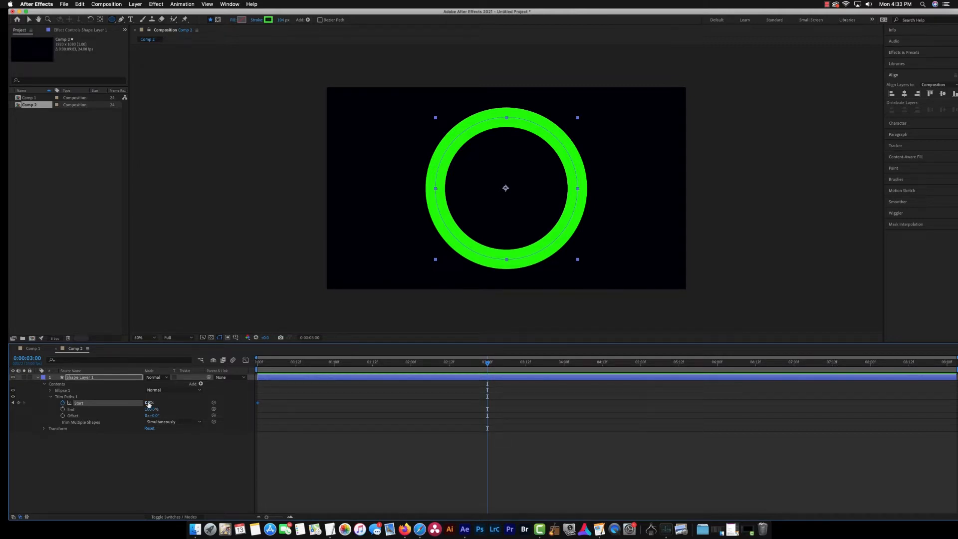
{"action": "left_click_drag", "start_coordinate": [149, 402], "coordinate": [194, 409]}
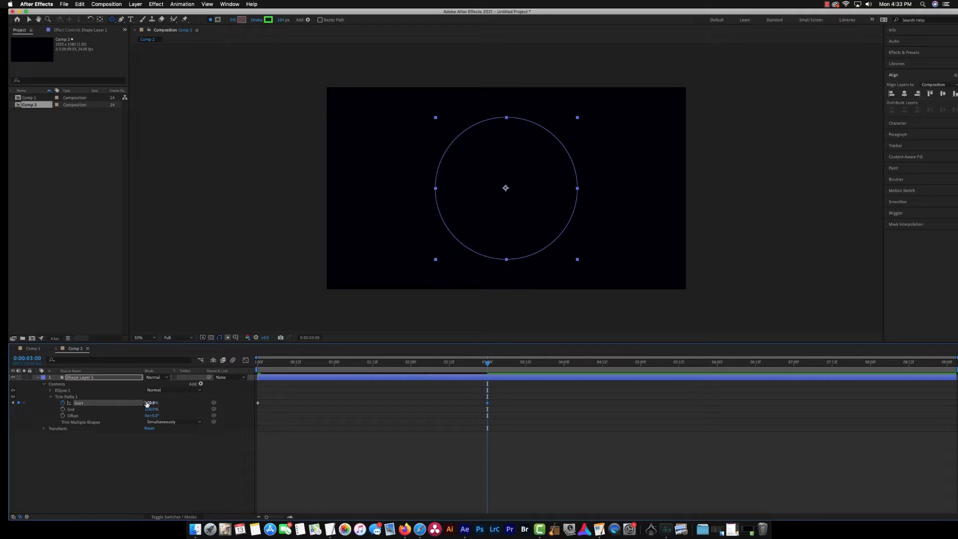
Step: Preview the Start animation from the first frame and scrub through it to check how the ring disappears
{"action": "left_click_drag", "start_coordinate": [486, 364], "coordinate": [514, 368]}
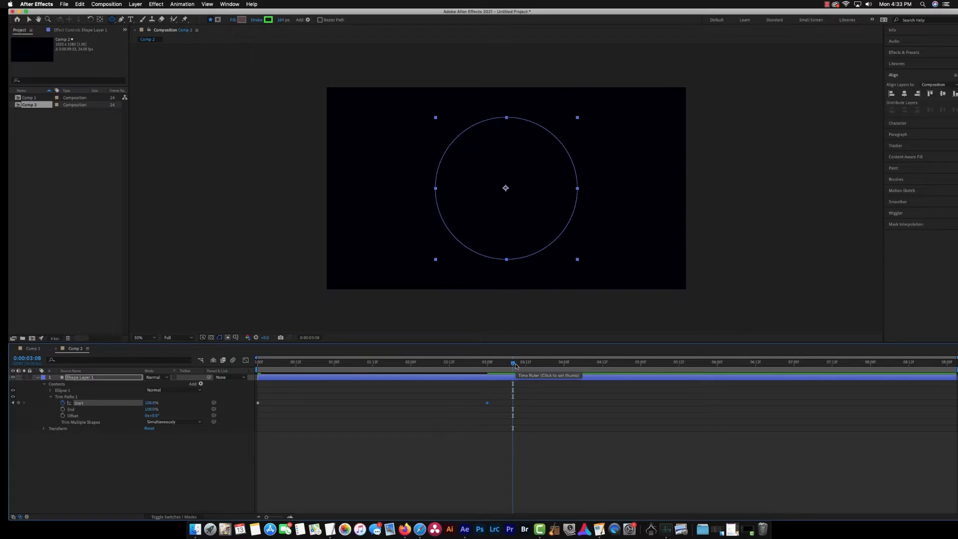
{"action": "left_click_drag", "start_coordinate": [514, 365], "coordinate": [195, 351]}
{"action": "key", "text": "space"}
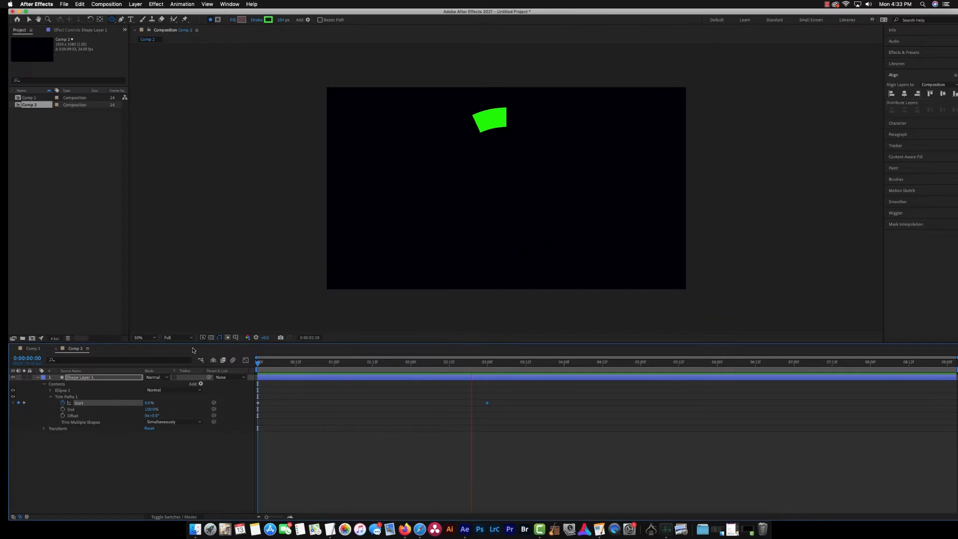
{"action": "key", "text": "space"}
{"action": "mouse_move", "coordinate": [507, 373]}
{"action": "left_mouse_down"}
{"action": "mouse_move", "coordinate": [236, 373]}
{"action": "mouse_move", "coordinate": [295, 377]}
{"action": "left_mouse_up"}
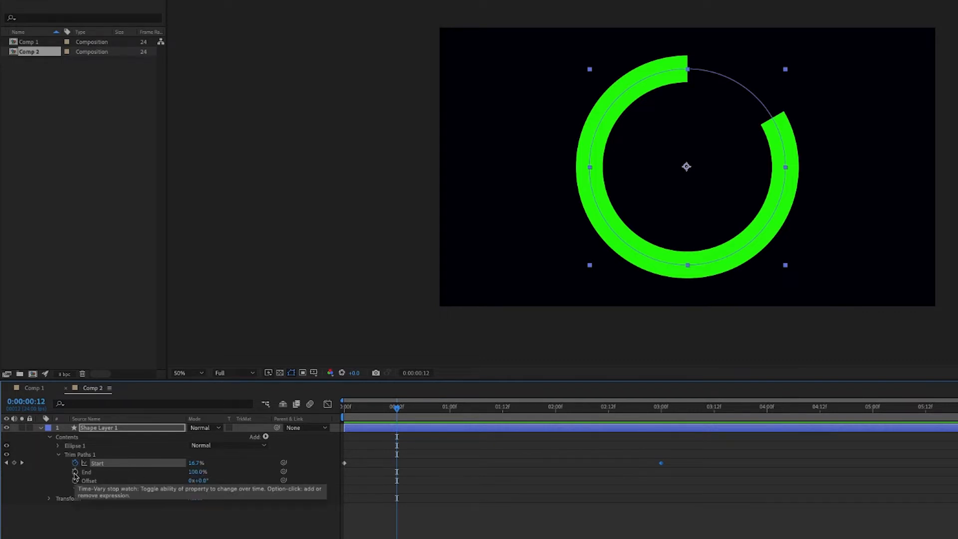
Step: Keyframe the Trim Paths End value at 100% at the beginning of the timeline and at 0% at 3 seconds
{"action": "left_click_drag", "start_coordinate": [396, 407], "coordinate": [343, 410]}
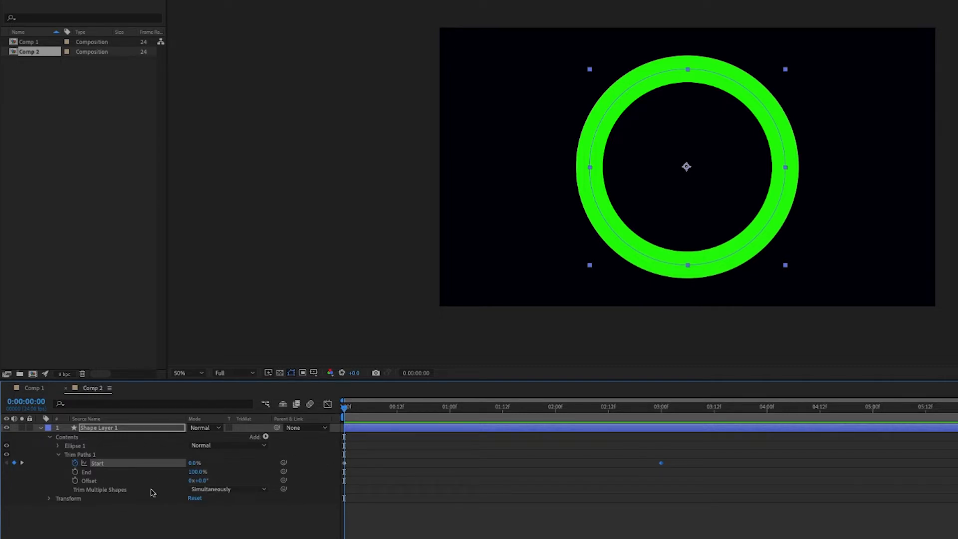
{"action": "left_click", "coordinate": [74, 472]}
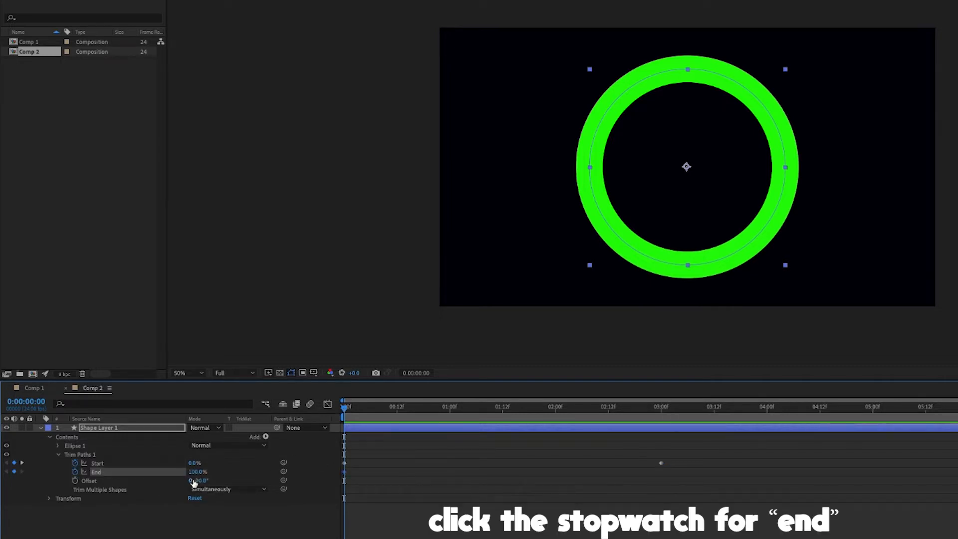
{"action": "left_click", "coordinate": [358, 408]}
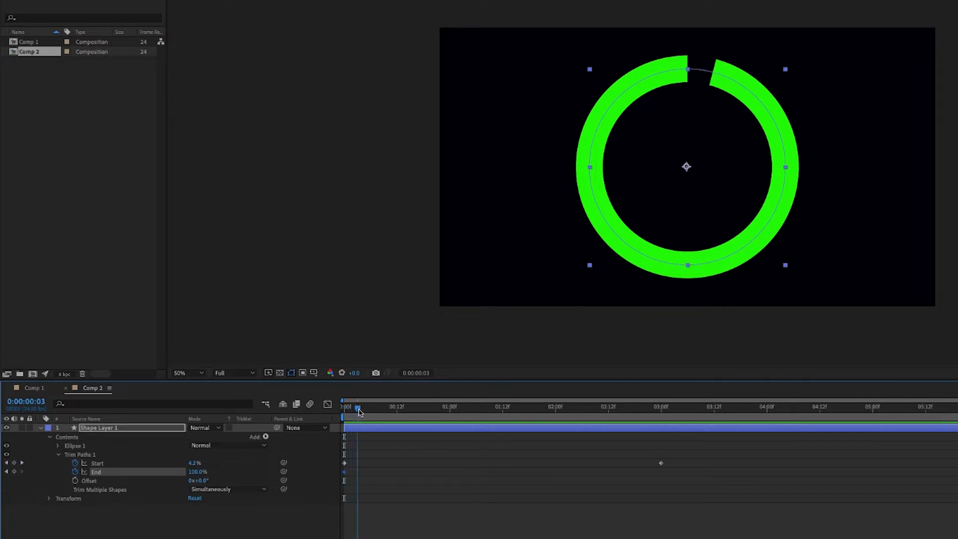
{"action": "left_click_drag", "start_coordinate": [358, 410], "coordinate": [660, 471]}
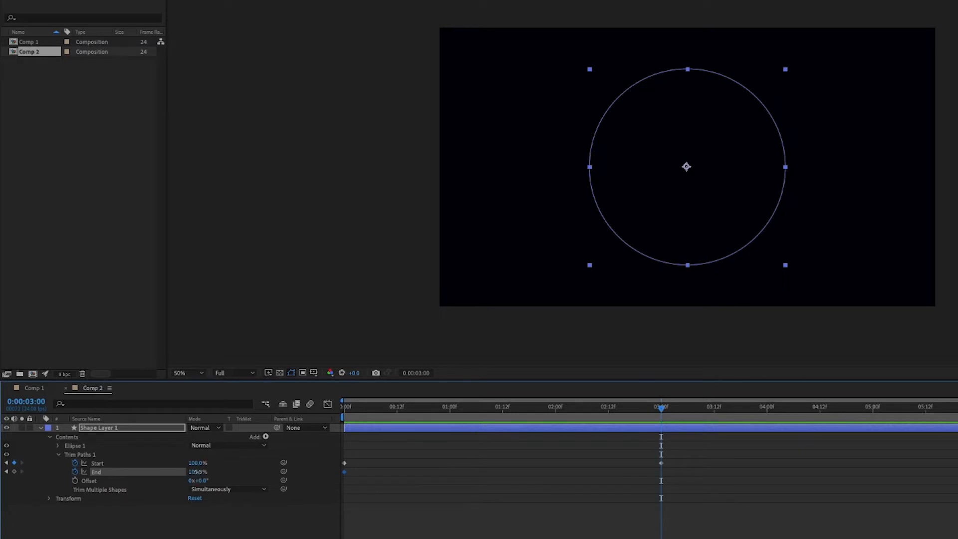
{"action": "left_click_drag", "start_coordinate": [197, 472], "coordinate": [122, 470]}
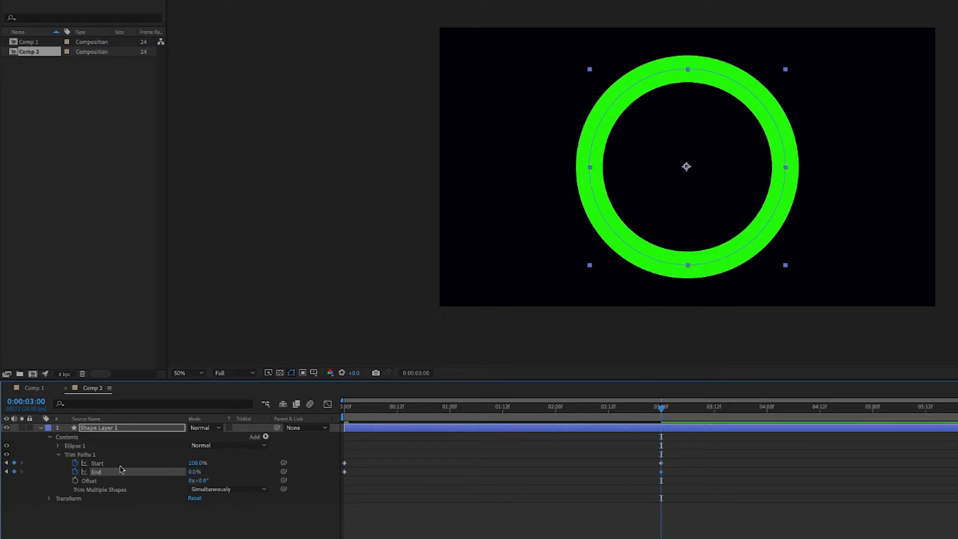
Step: Try moving the End keyframes inward to about 0:17 and 2:09, and preview the animation from the first frame
{"action": "left_click_drag", "start_coordinate": [664, 410], "coordinate": [579, 479]}
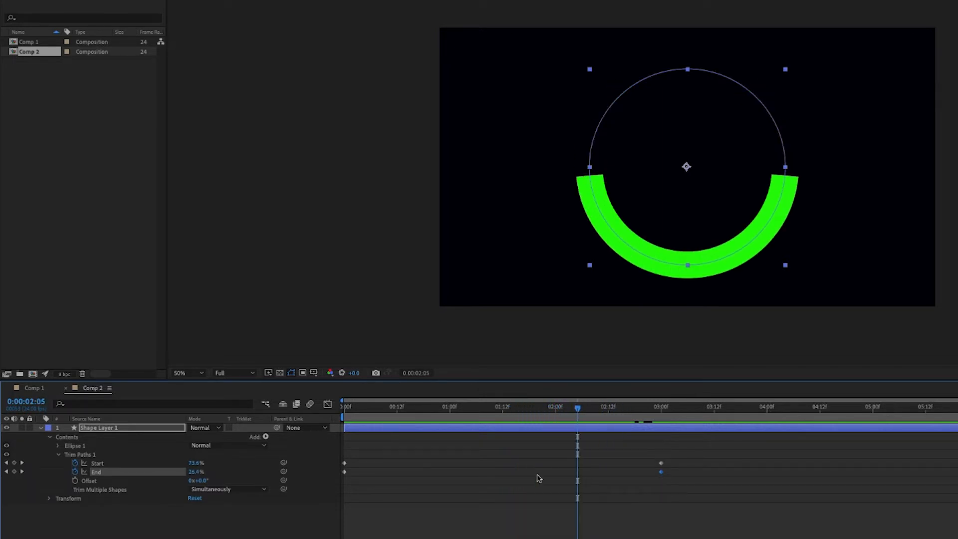
{"action": "left_click_drag", "start_coordinate": [345, 473], "coordinate": [421, 481]}
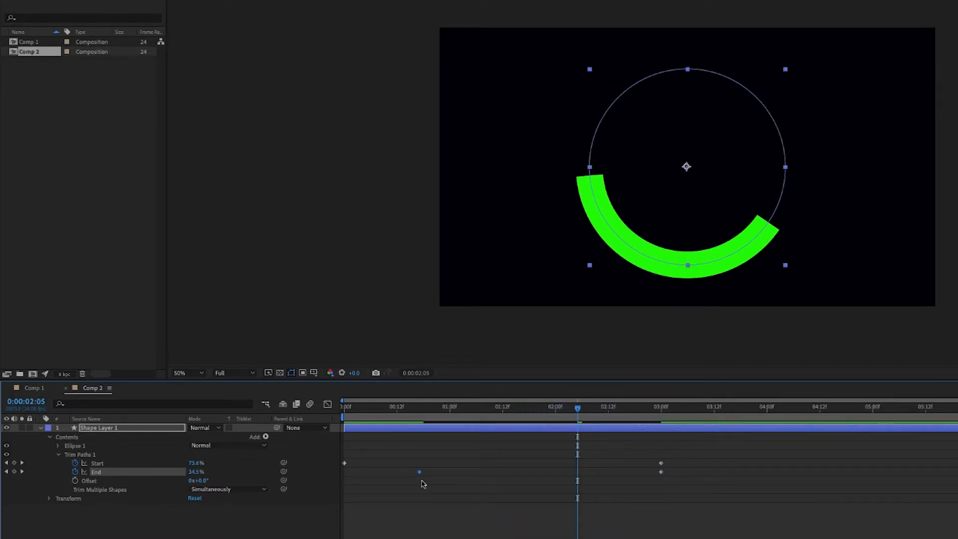
{"action": "left_click_drag", "start_coordinate": [662, 471], "coordinate": [595, 472]}
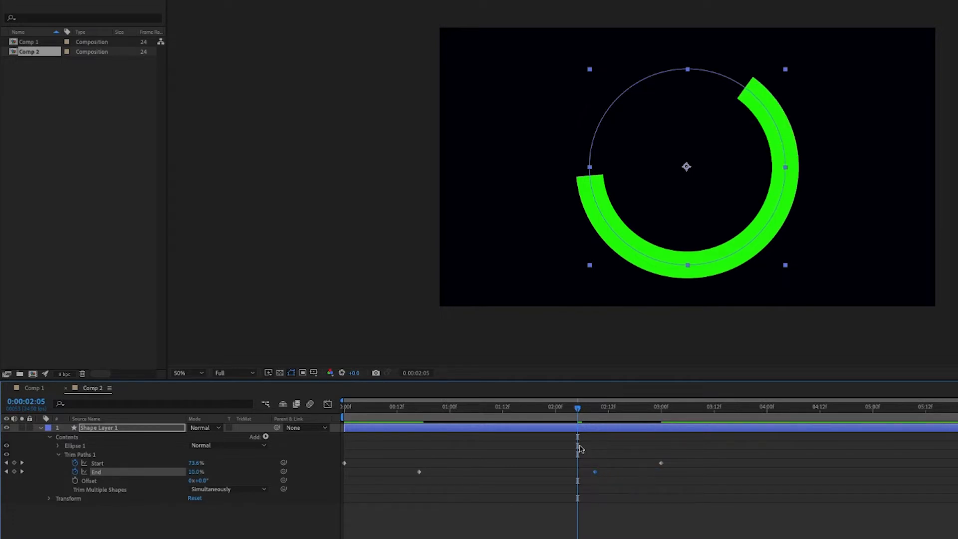
{"action": "key", "text": "Home"}
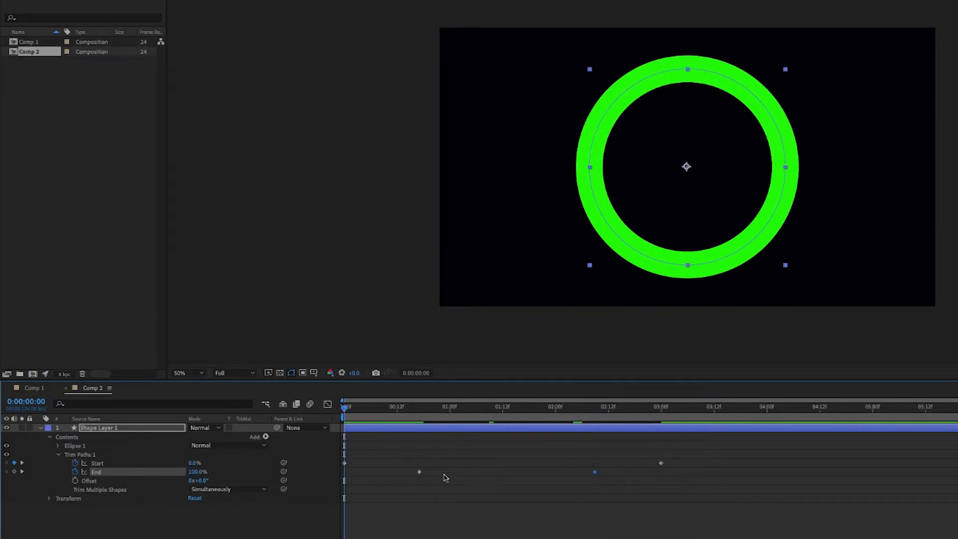
{"action": "key", "text": "space"}
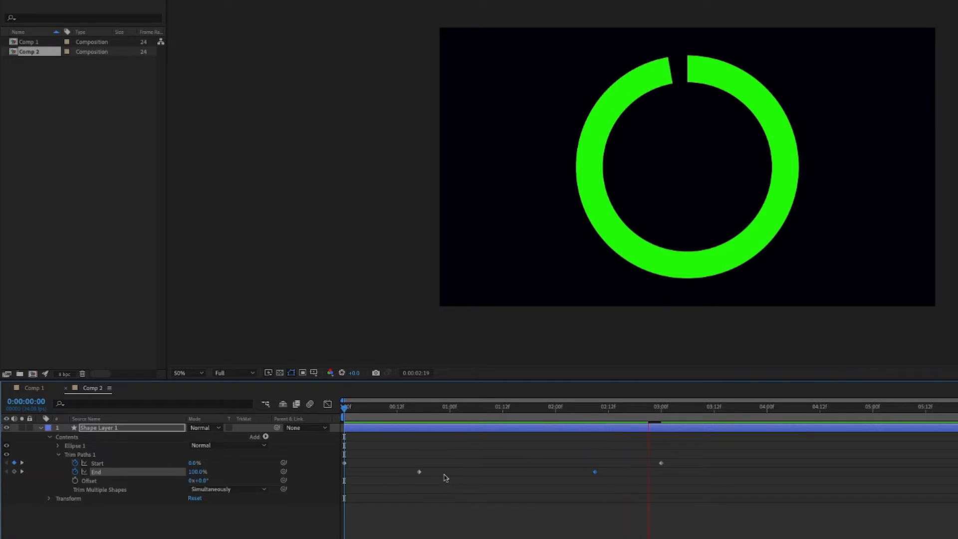
{"action": "key", "text": "space"}
Step: Try the last End keyframe back at 3 seconds with the last Start keyframe at about 2:10, and preview the animation
{"action": "left_click", "coordinate": [351, 408]}
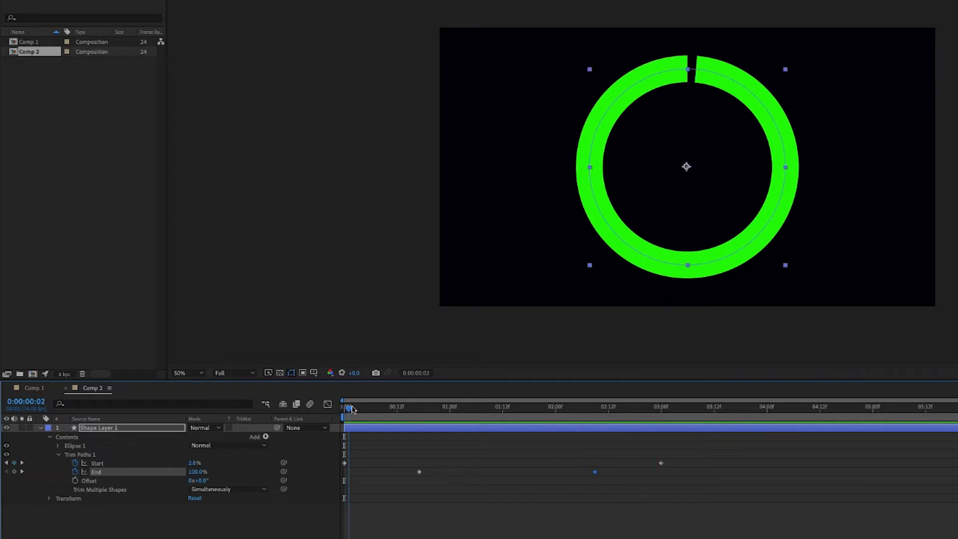
{"action": "left_click_drag", "start_coordinate": [352, 408], "coordinate": [366, 408]}
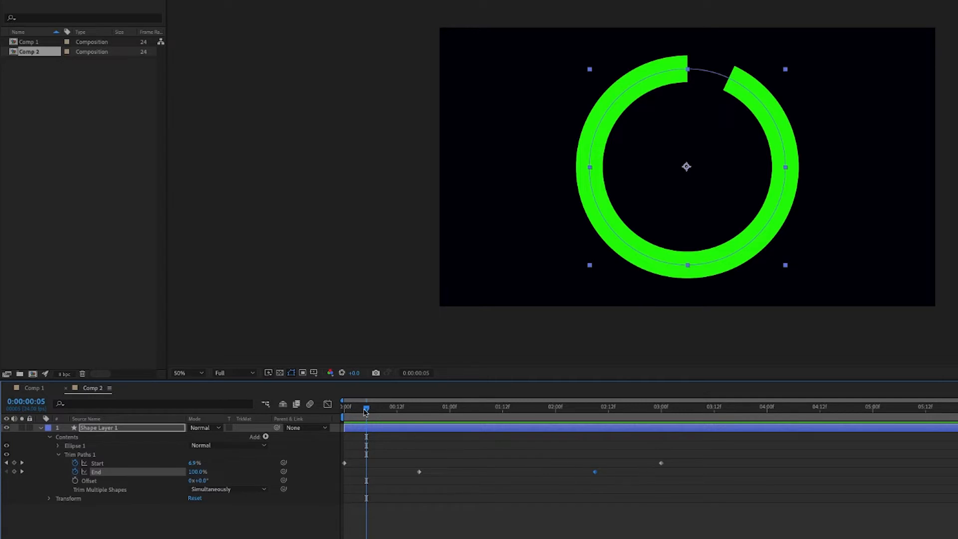
{"action": "left_click_drag", "start_coordinate": [366, 412], "coordinate": [640, 482]}
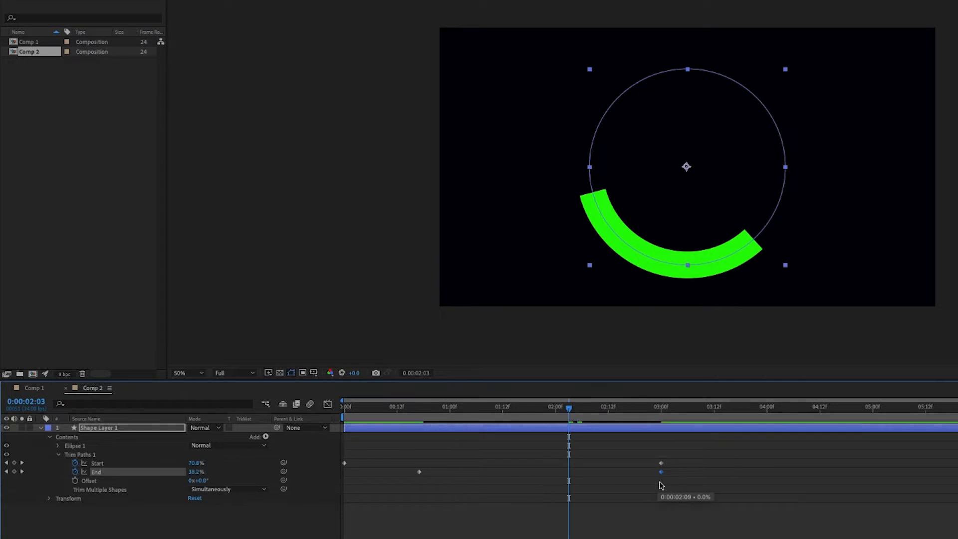
{"action": "left_click_drag", "start_coordinate": [661, 463], "coordinate": [600, 466]}
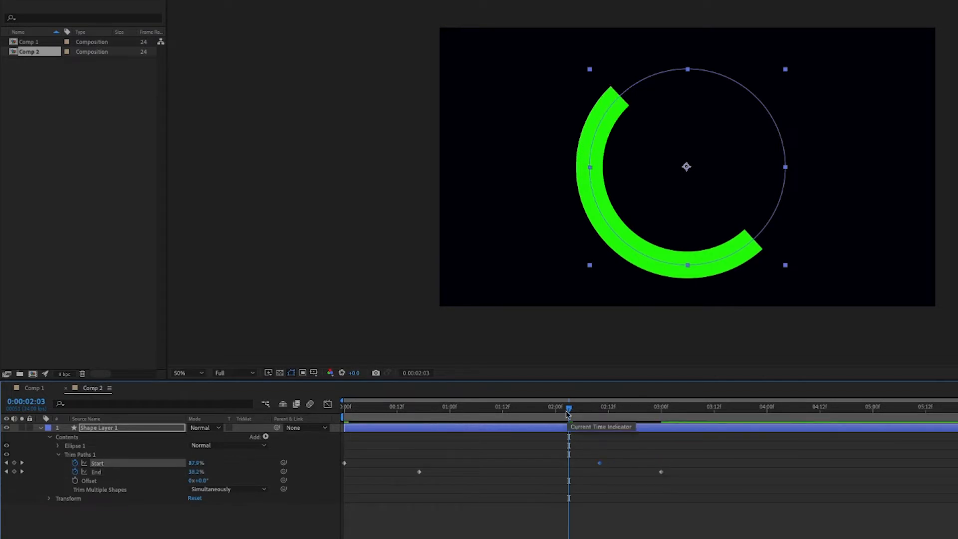
{"action": "left_click_drag", "start_coordinate": [569, 409], "coordinate": [280, 402]}
{"action": "key", "text": "space"}
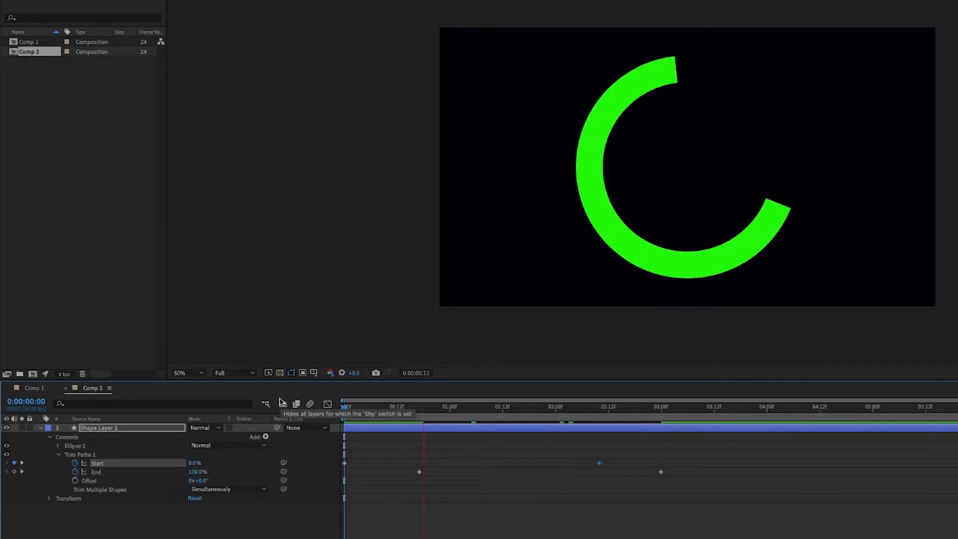
{"action": "key", "text": "space"}
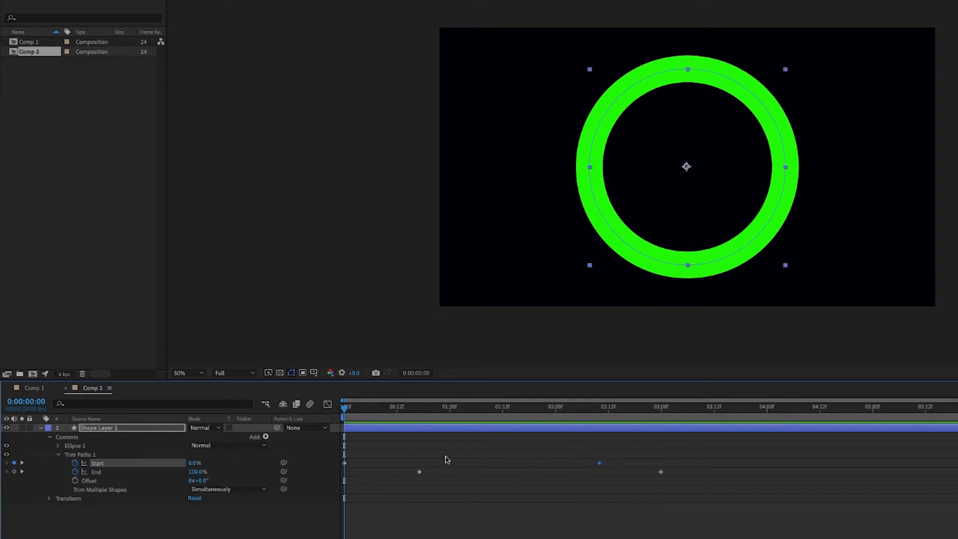
Step: Return the first End keyframe to the beginning and the last Start keyframe to 3 seconds, and play the animation
{"action": "left_click_drag", "start_coordinate": [419, 472], "coordinate": [344, 473]}
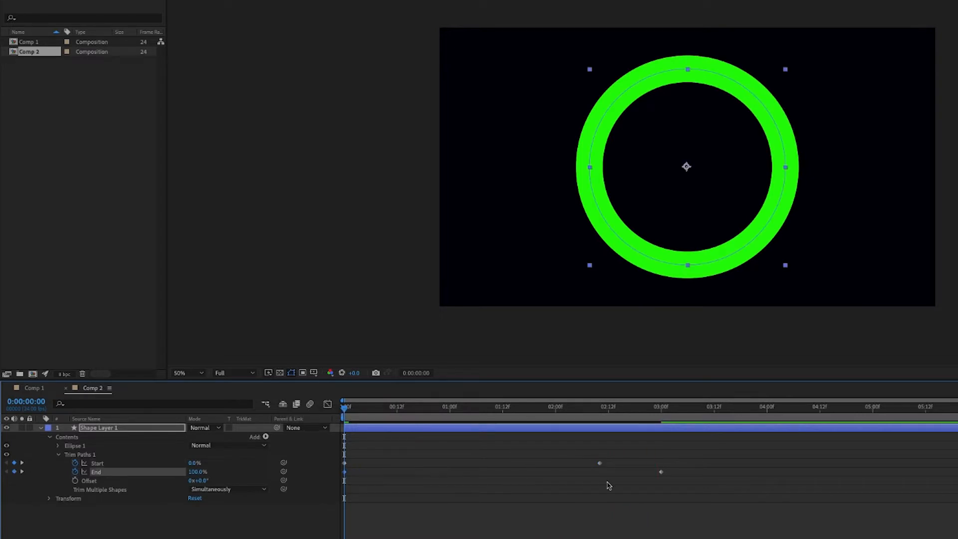
{"action": "left_click_drag", "start_coordinate": [600, 463], "coordinate": [662, 464]}
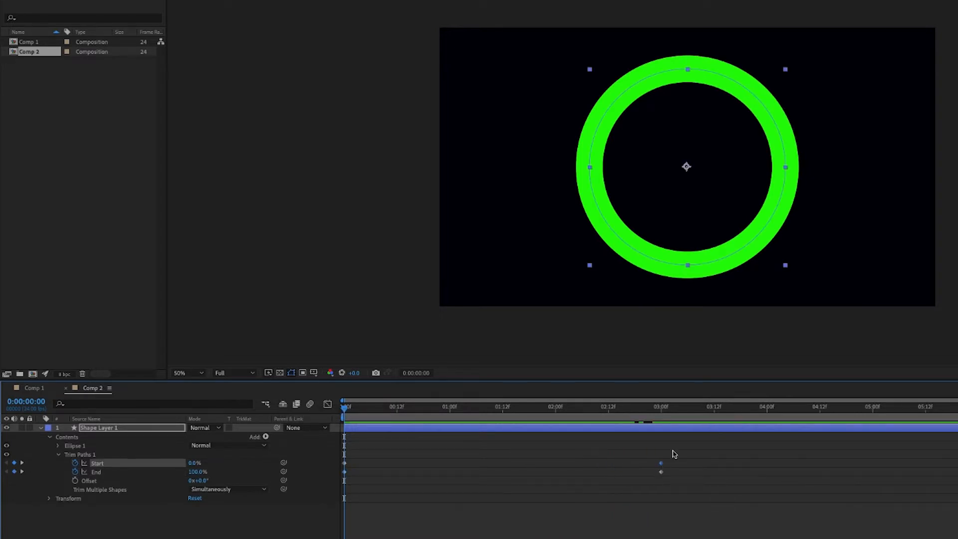
{"action": "key", "text": "space"}
{"action": "key", "text": "space"}
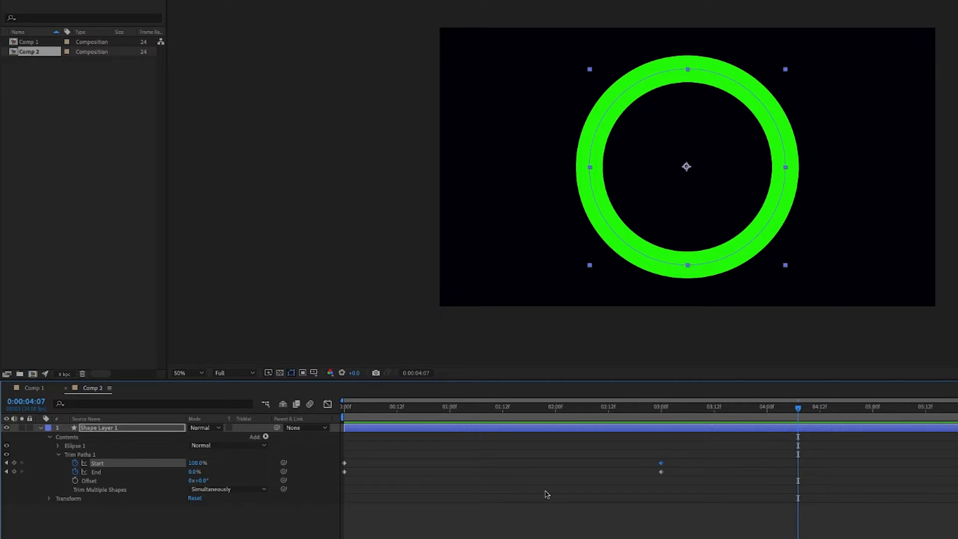
Step: Try a Trim Paths Offset of 49° from the first frame and preview where the ring opens
{"action": "left_click_drag", "start_coordinate": [798, 407], "coordinate": [344, 403]}
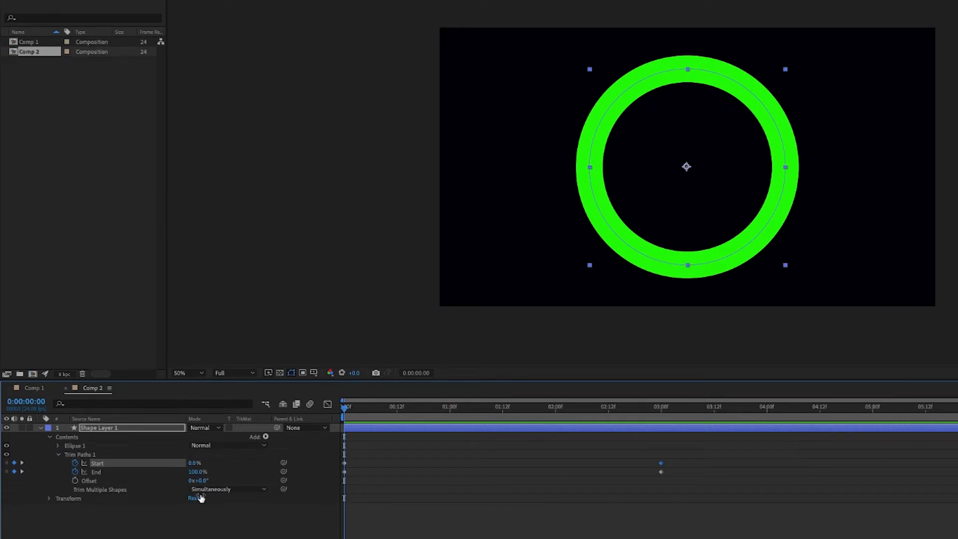
{"action": "left_click_drag", "start_coordinate": [202, 481], "coordinate": [232, 482]}
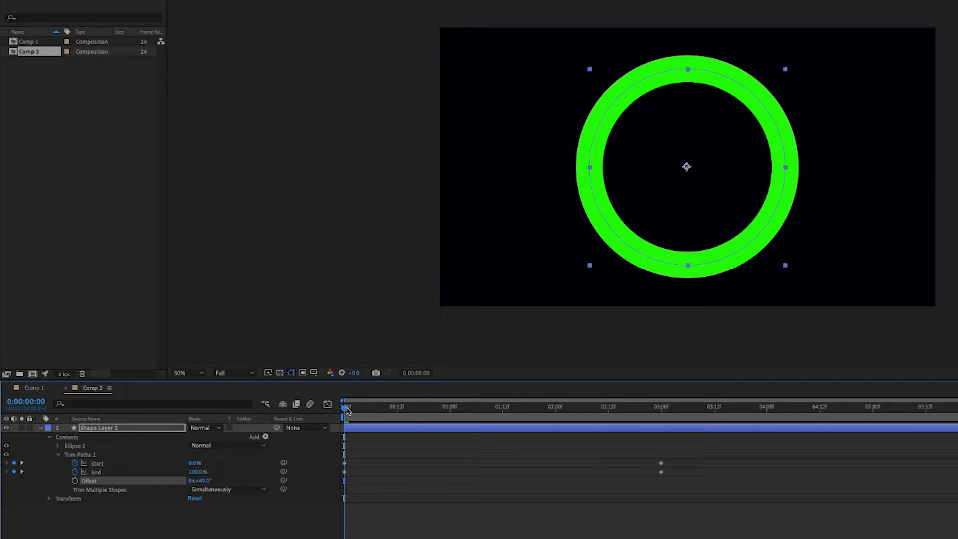
{"action": "mouse_move", "coordinate": [347, 408]}
{"action": "left_mouse_down"}
{"action": "mouse_move", "coordinate": [359, 409]}
{"action": "mouse_move", "coordinate": [351, 409]}
{"action": "left_mouse_up"}
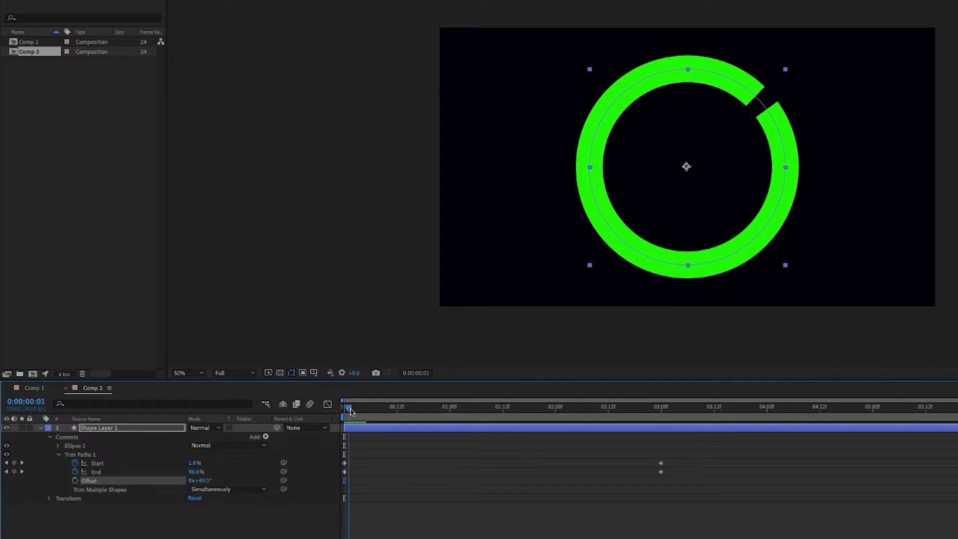
{"action": "key", "text": "space"}
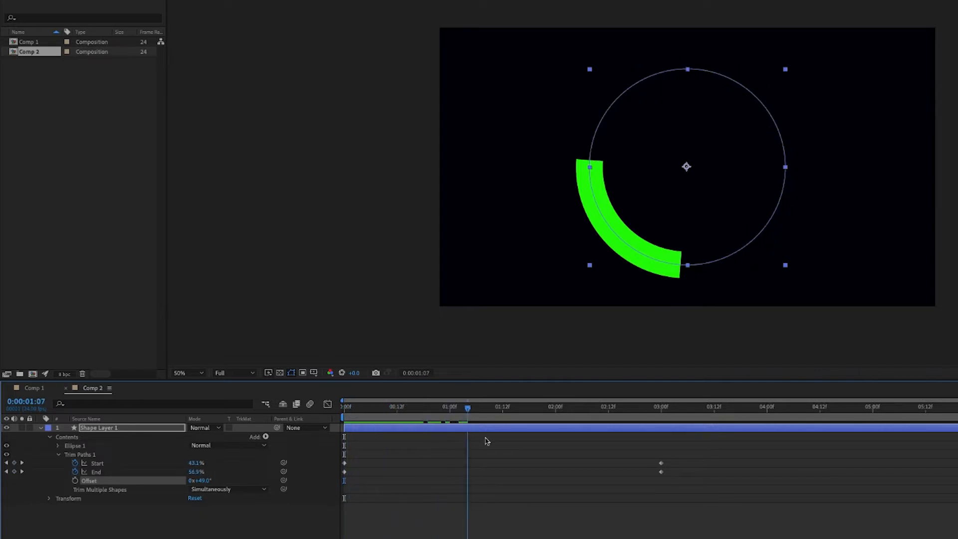
{"action": "left_click_drag", "start_coordinate": [486, 441], "coordinate": [334, 433]}
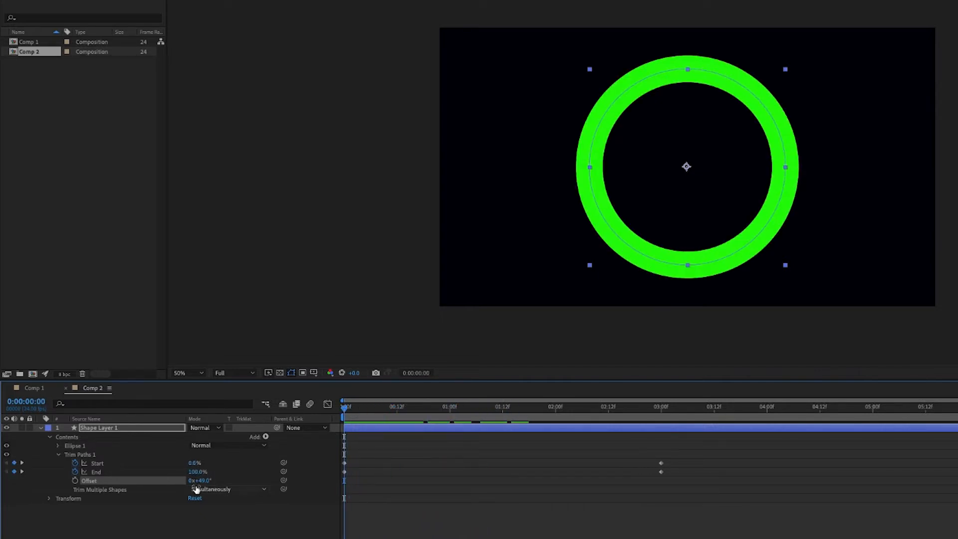
Step: Try a Trim Paths Offset of 107°, raise it to 352°, and check the ring's opening at frame 1
{"action": "left_click_drag", "start_coordinate": [196, 488], "coordinate": [240, 484]}
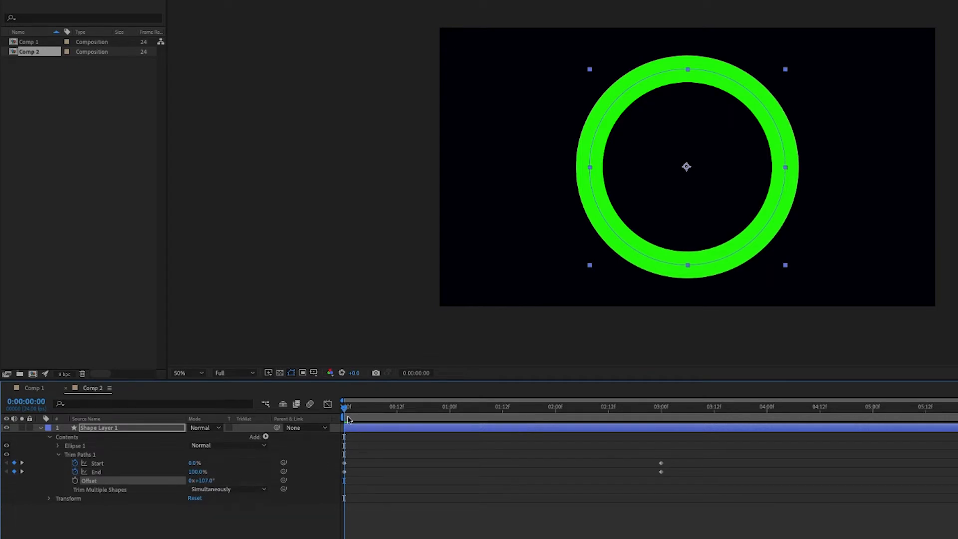
{"action": "mouse_move", "coordinate": [348, 419]}
{"action": "left_mouse_down"}
{"action": "mouse_move", "coordinate": [382, 422]}
{"action": "mouse_move", "coordinate": [344, 423]}
{"action": "left_mouse_up"}
{"action": "left_click_drag", "start_coordinate": [210, 480], "coordinate": [245, 484]}
{"action": "left_click", "coordinate": [349, 412]}
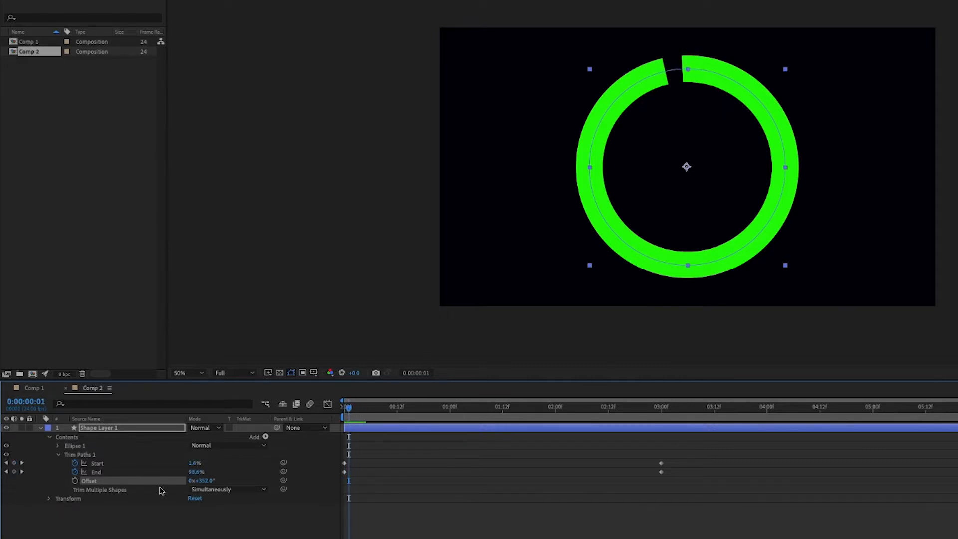
Step: Reset the ring's Trim Paths Offset to 0°, and raise it to 47°
{"action": "left_click", "coordinate": [205, 481]}
{"action": "type", "text": "0"}
{"action": "key", "text": "Return"}
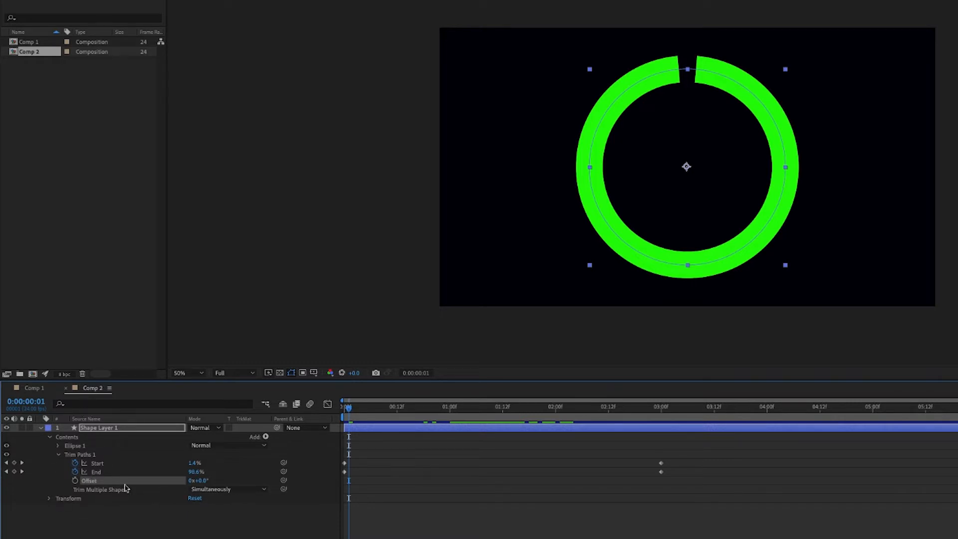
{"action": "left_click", "coordinate": [59, 456]}
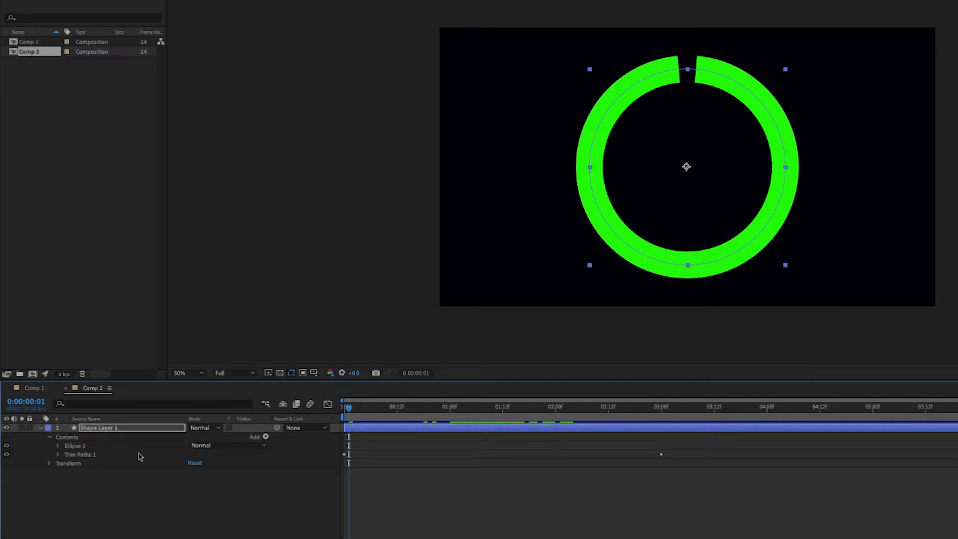
{"action": "left_click", "coordinate": [58, 455]}
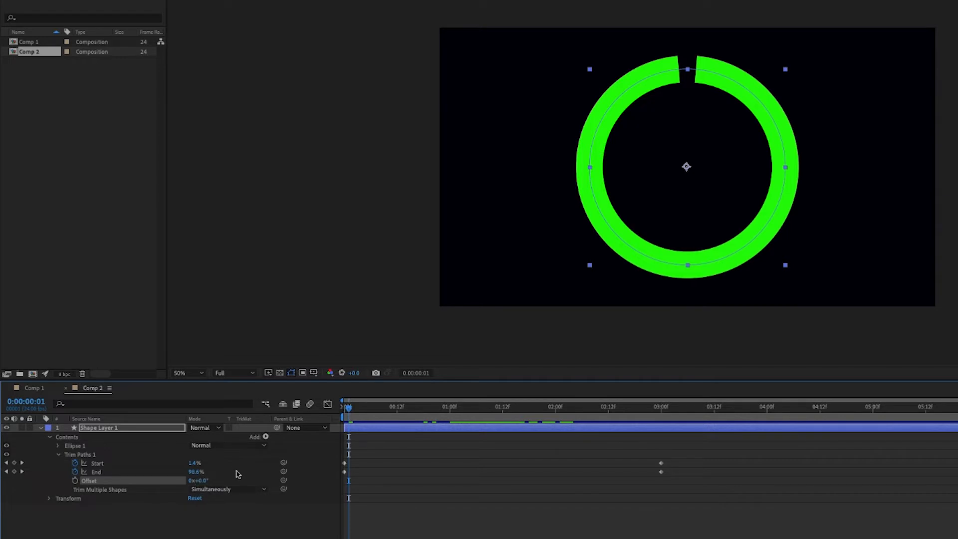
{"action": "left_click_drag", "start_coordinate": [200, 481], "coordinate": [222, 476]}
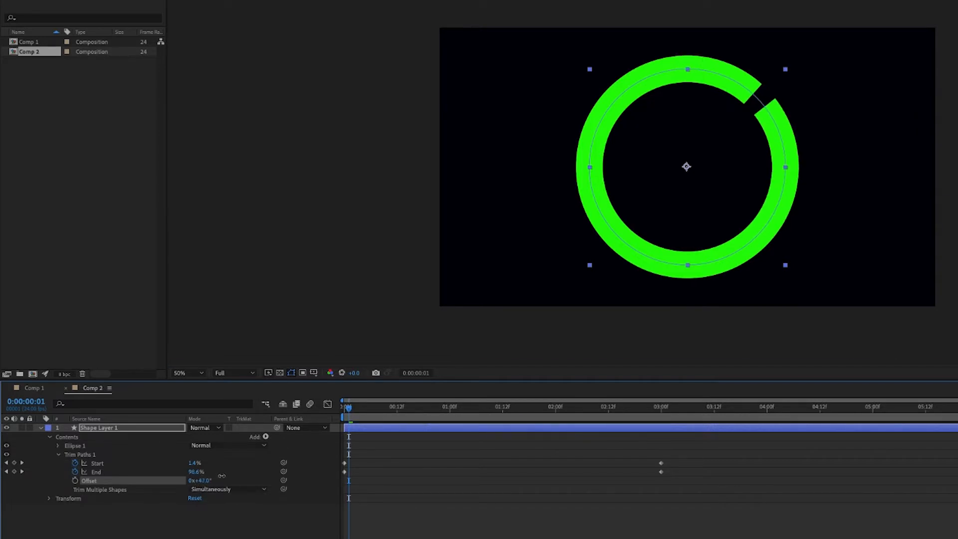
Step: Try turning the whole ring with the layer's Transform Rotation, bring it back to about 2°, and collapse the layer's properties
{"action": "left_click", "coordinate": [49, 498]}
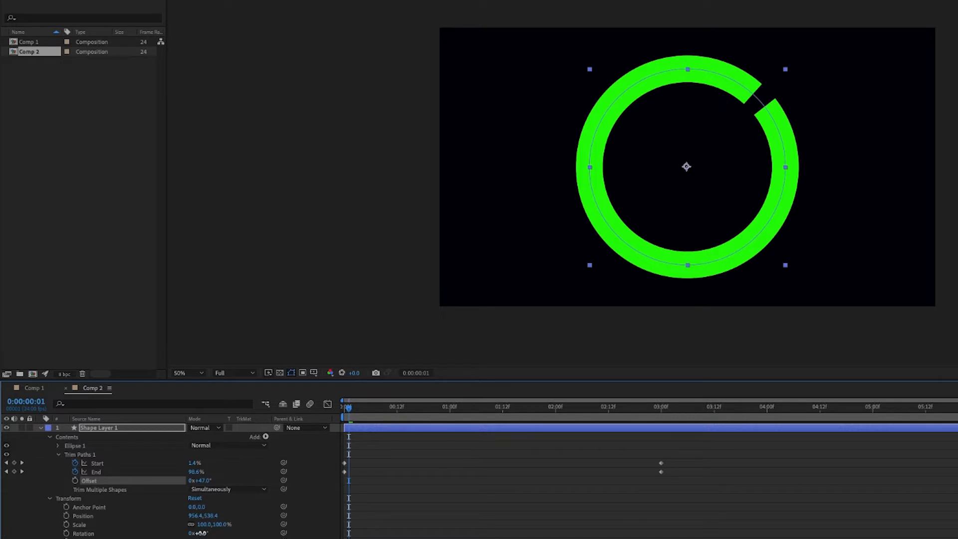
{"action": "left_click_drag", "start_coordinate": [198, 533], "coordinate": [298, 510]}
{"action": "key", "text": "ctrl+z"}
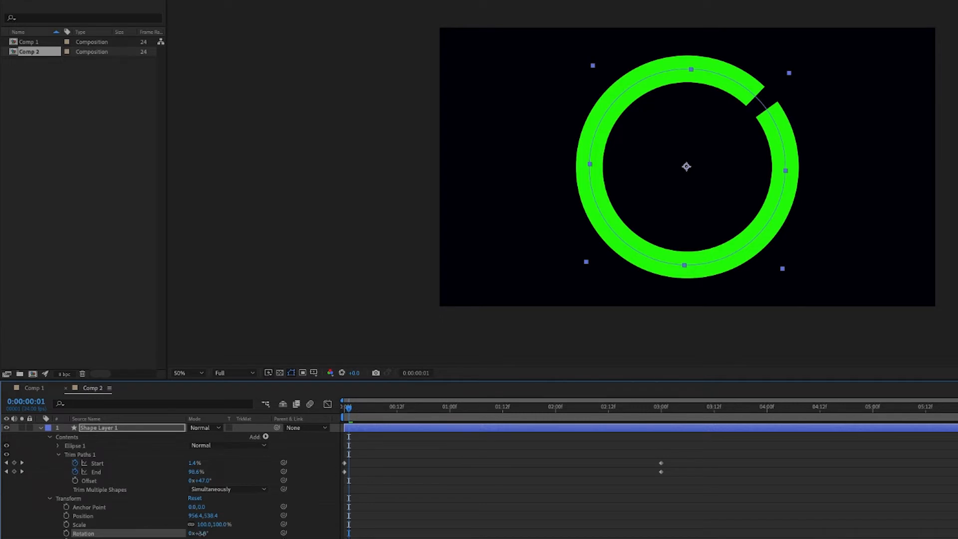
{"action": "mouse_move", "coordinate": [203, 533]}
{"action": "left_mouse_down"}
{"action": "mouse_move", "coordinate": [252, 533]}
{"action": "mouse_move", "coordinate": [199, 533]}
{"action": "left_mouse_up"}
{"action": "left_click", "coordinate": [50, 498]}
{"action": "left_click", "coordinate": [58, 455]}
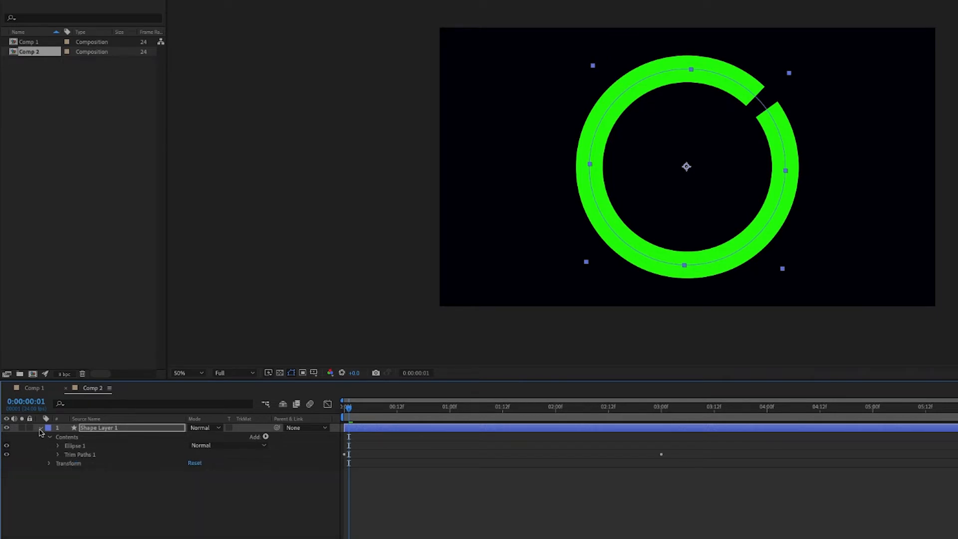
{"action": "left_click", "coordinate": [41, 428]}
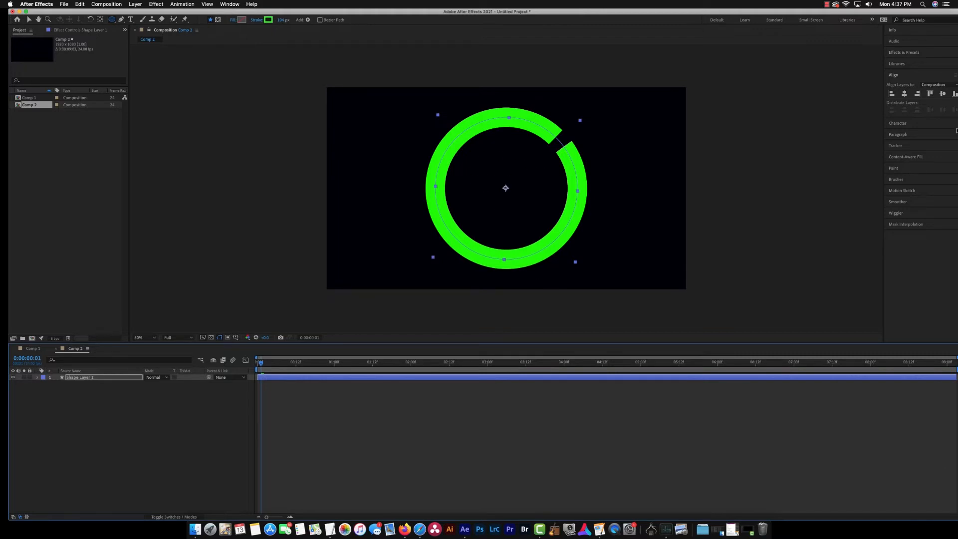
Step: Duplicate the green ring layer, play the animation briefly, and return to the first frame
{"action": "mouse_move", "coordinate": [631, 12]}
{"action": "left_mouse_down"}
{"action": "mouse_move", "coordinate": [623, 21]}
{"action": "mouse_move", "coordinate": [623, 12]}
{"action": "left_mouse_up"}
{"action": "key", "text": "Return"}
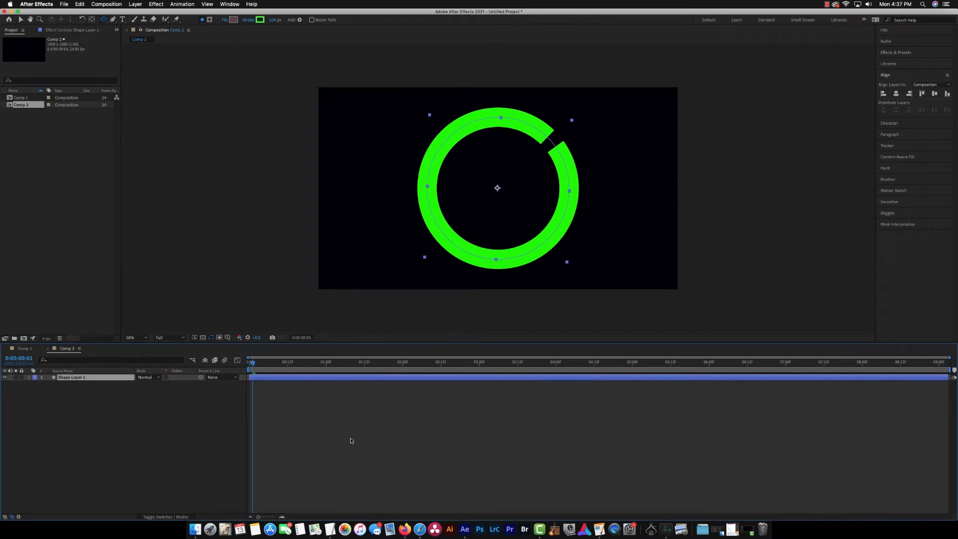
{"action": "key", "text": "super+d"}
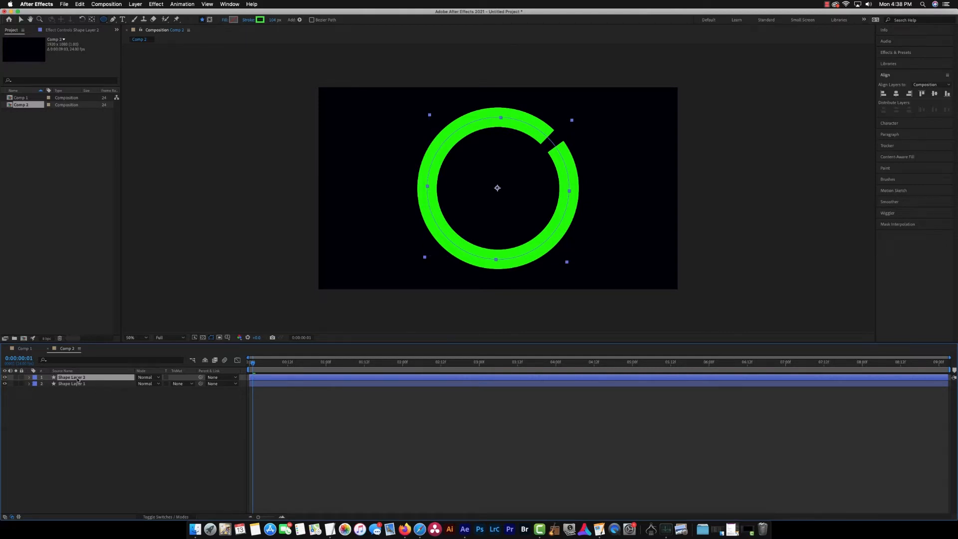
{"action": "key", "text": "space"}
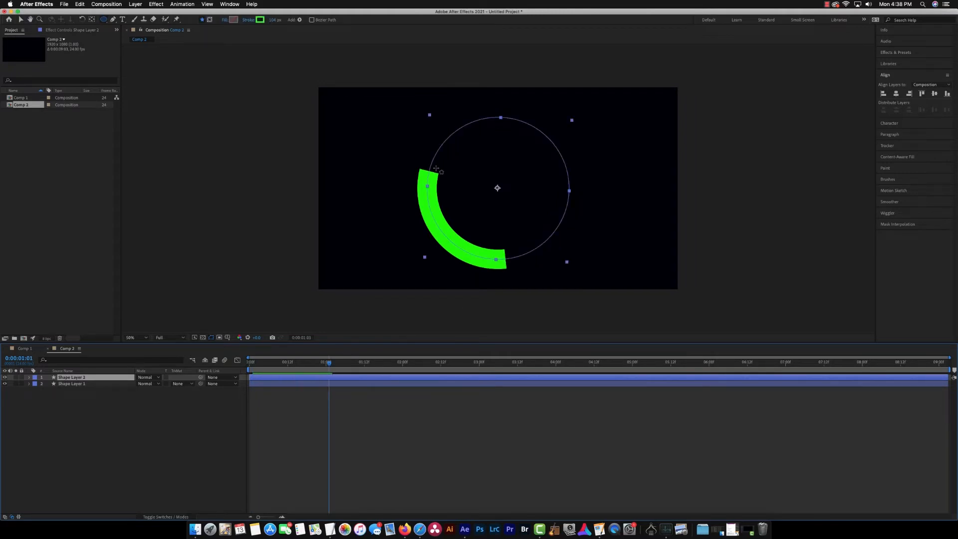
{"action": "left_click_drag", "start_coordinate": [332, 364], "coordinate": [250, 364]}
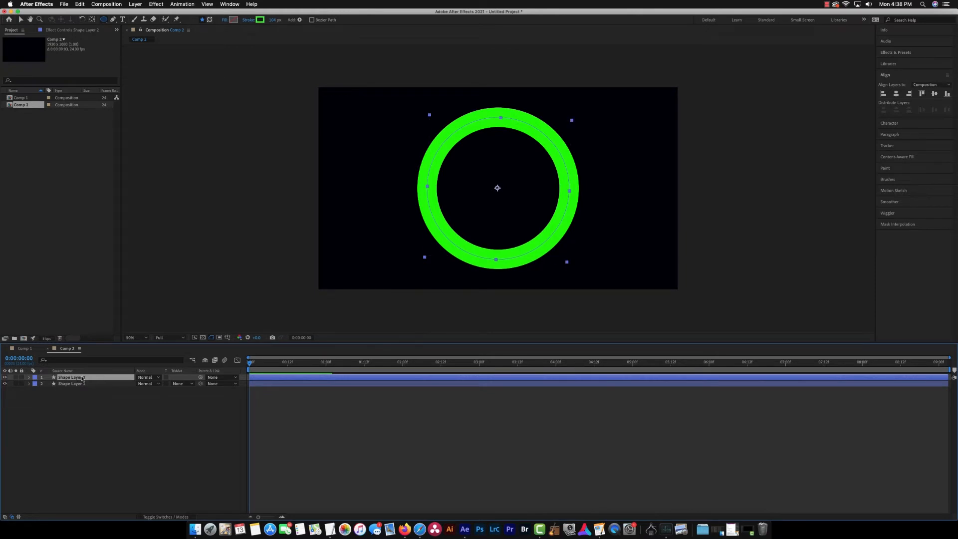
Step: Scale the duplicated ring down to 67% so it sits inside the original green ring
{"action": "left_click", "coordinate": [29, 378]}
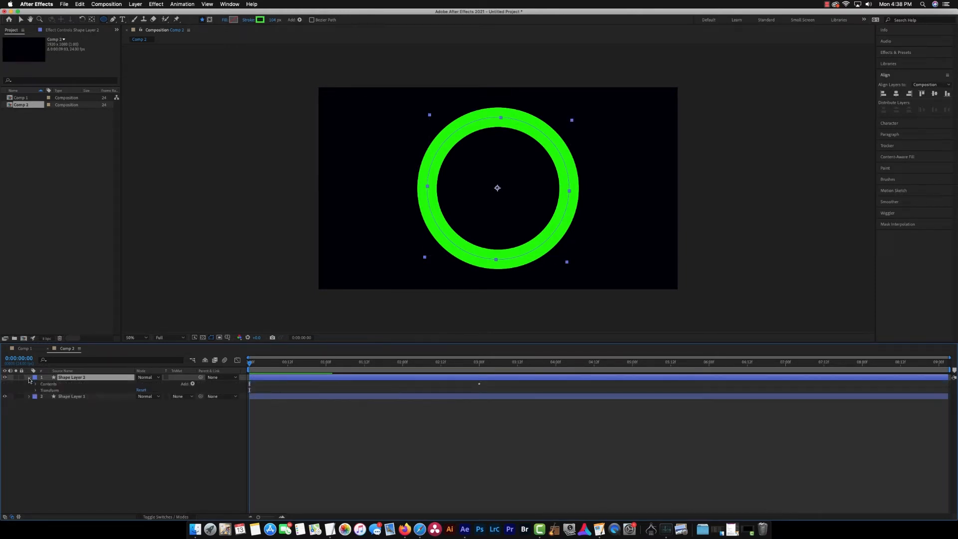
{"action": "left_click", "coordinate": [29, 378]}
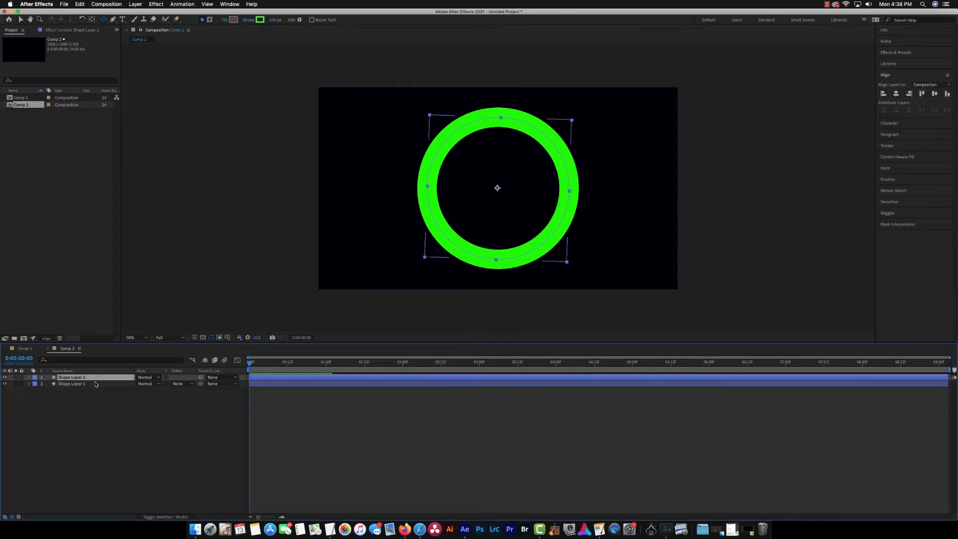
{"action": "key", "text": "s"}
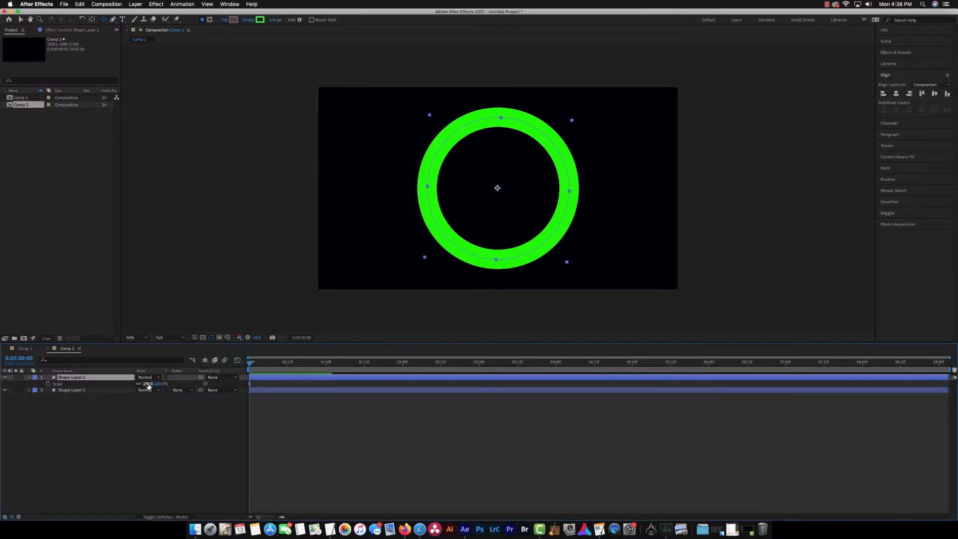
{"action": "left_click_drag", "start_coordinate": [148, 385], "coordinate": [137, 385]}
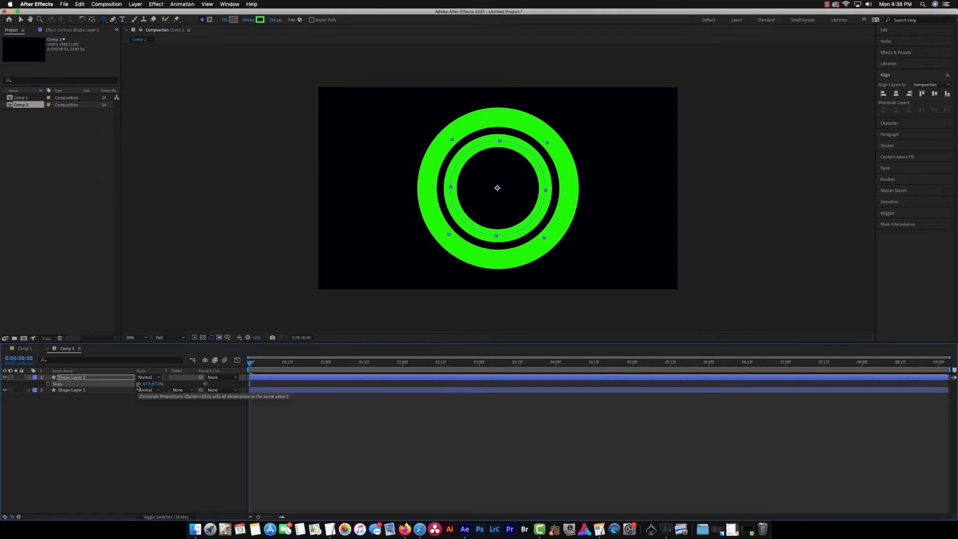
Step: Make the inner ring's stroke white and 12 px wide
{"action": "left_click", "coordinate": [260, 20]}
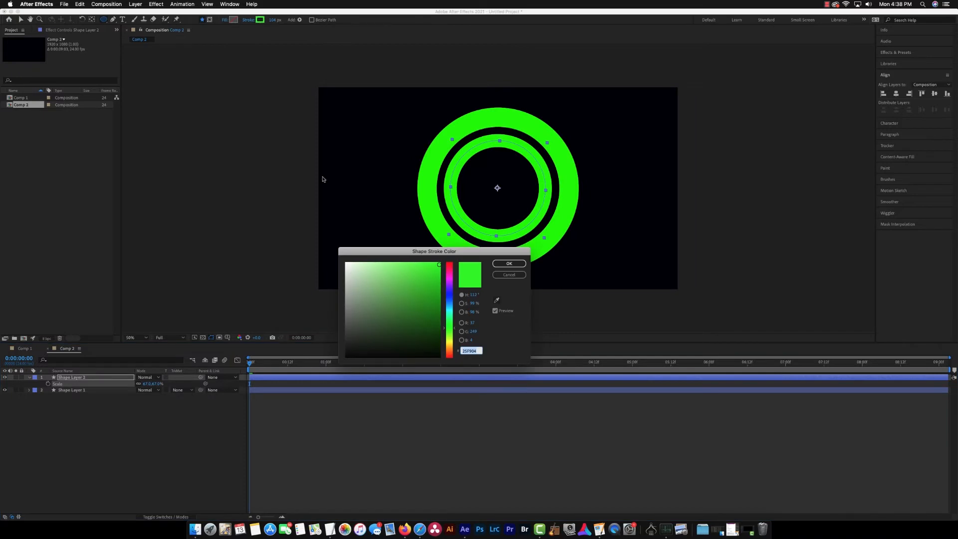
{"action": "left_click", "coordinate": [348, 265]}
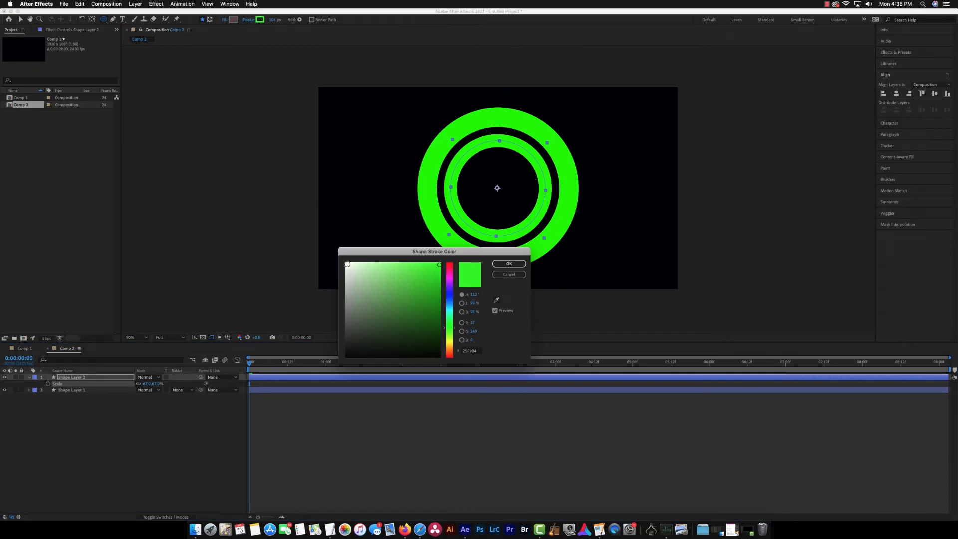
{"action": "left_click", "coordinate": [509, 264]}
{"action": "left_click_drag", "start_coordinate": [272, 22], "coordinate": [230, 20]}
{"action": "left_click_drag", "start_coordinate": [271, 20], "coordinate": [275, 20]}
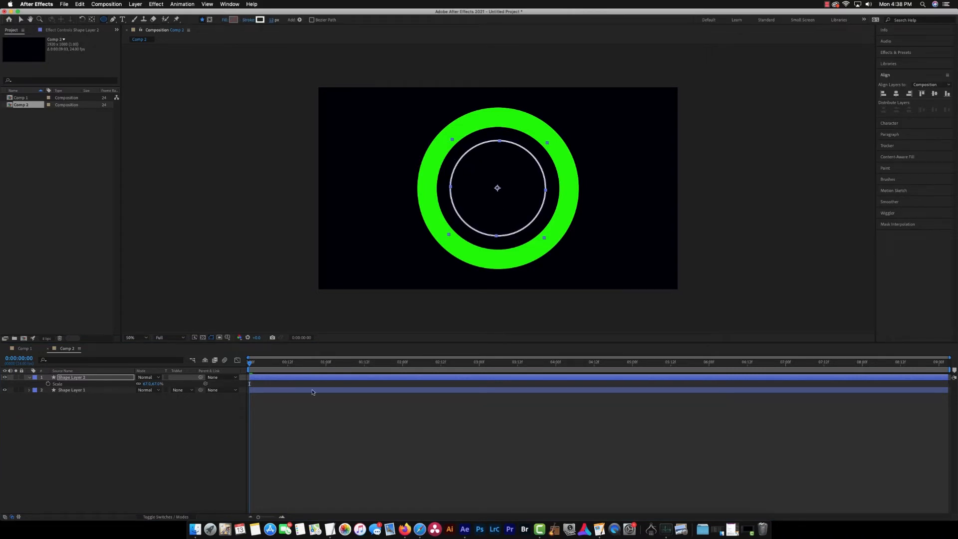
Step: Preview the two rings from the start and stop at frame 4, where both rings are partly open
{"action": "left_click", "coordinate": [254, 383]}
{"action": "key", "text": "space"}
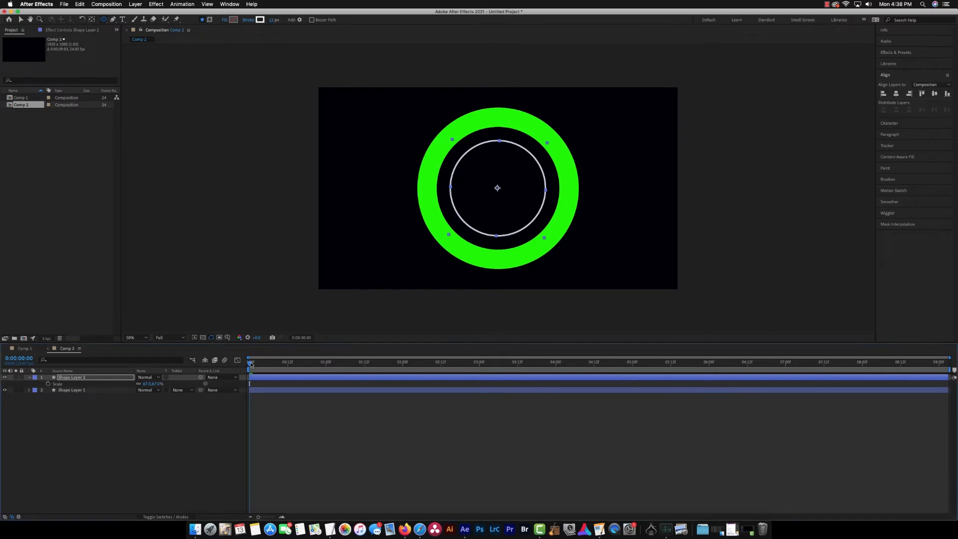
{"action": "left_click_drag", "start_coordinate": [291, 377], "coordinate": [264, 383]}
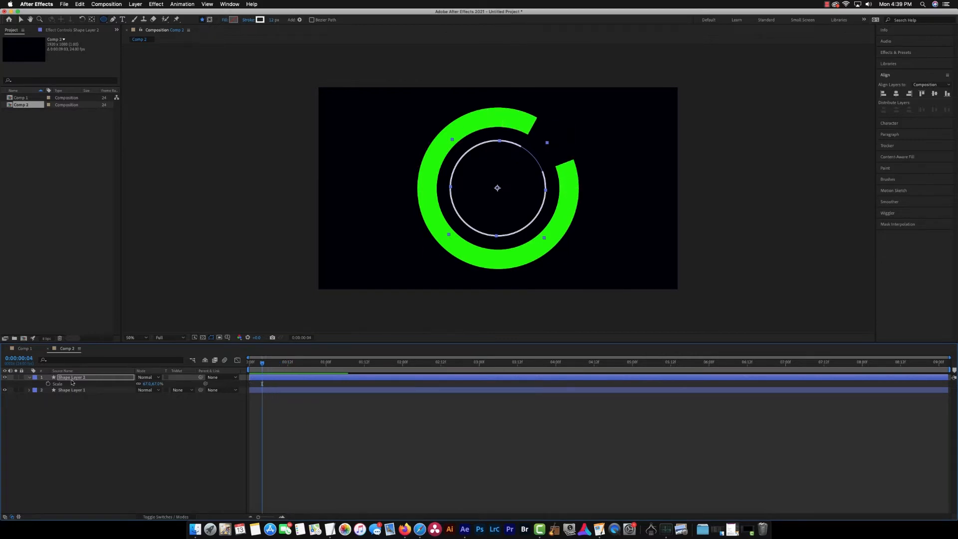
Step: Increase the white ring's Trim Paths Offset until its gap sits at the ring's lower left, opposite the green ring's gap
{"action": "left_click", "coordinate": [29, 378]}
{"action": "left_click", "coordinate": [29, 378]}
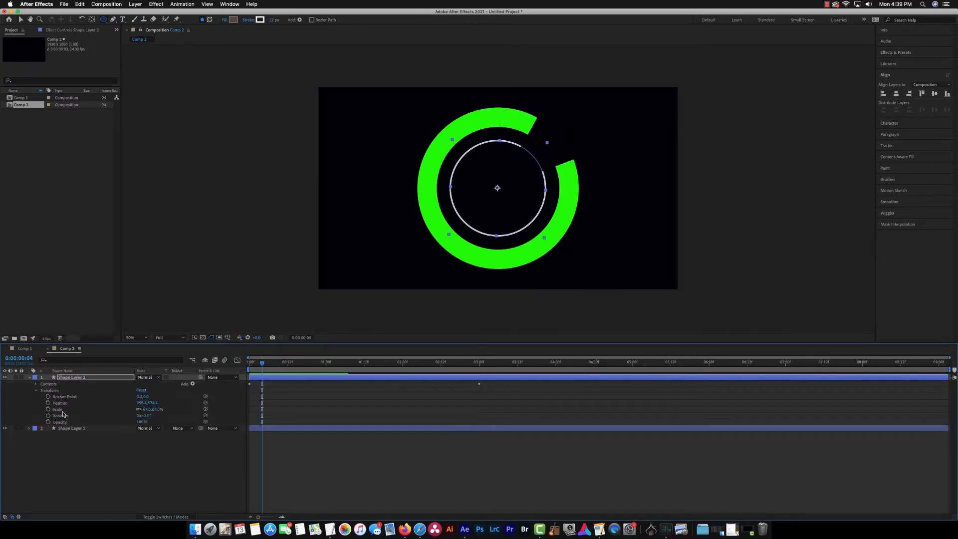
{"action": "left_click", "coordinate": [38, 391]}
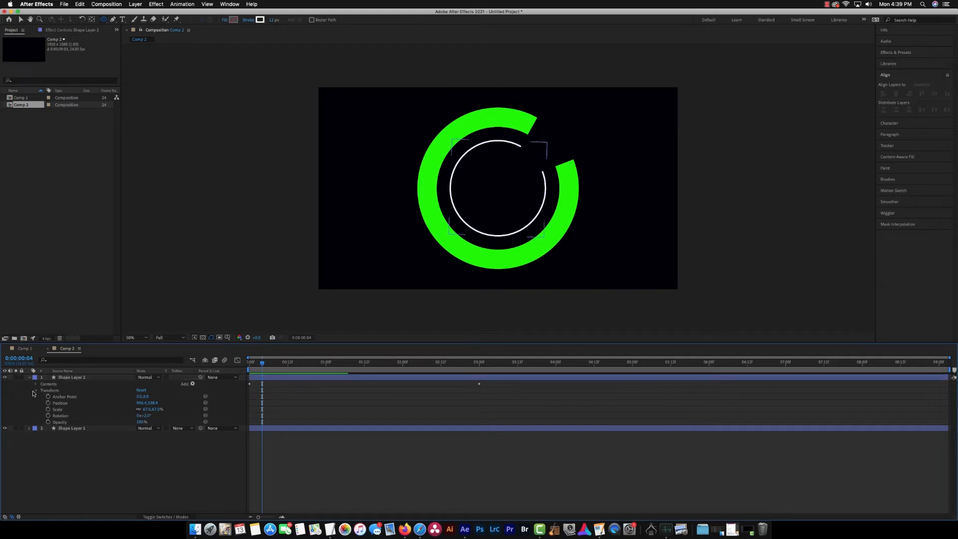
{"action": "left_click", "coordinate": [35, 390]}
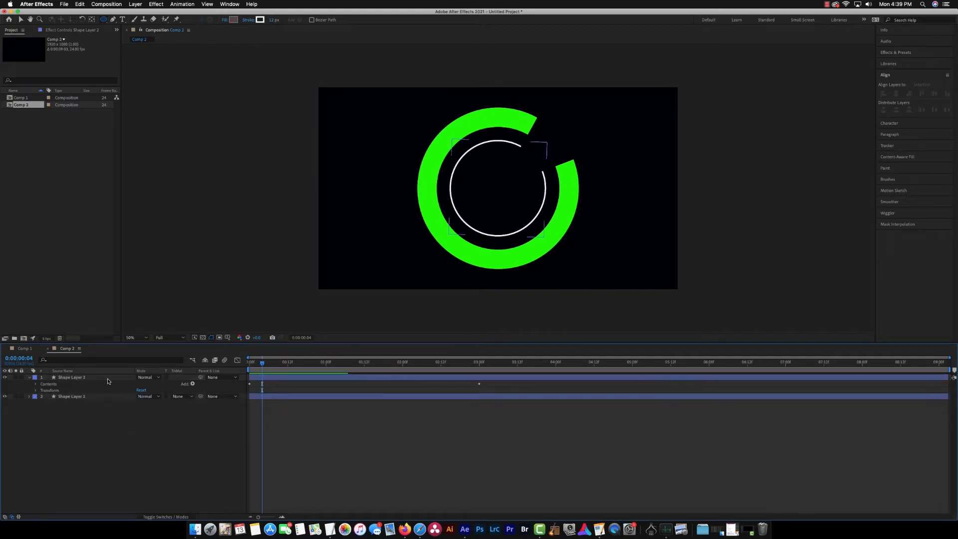
{"action": "left_click", "coordinate": [36, 385]}
{"action": "left_click", "coordinate": [42, 397]}
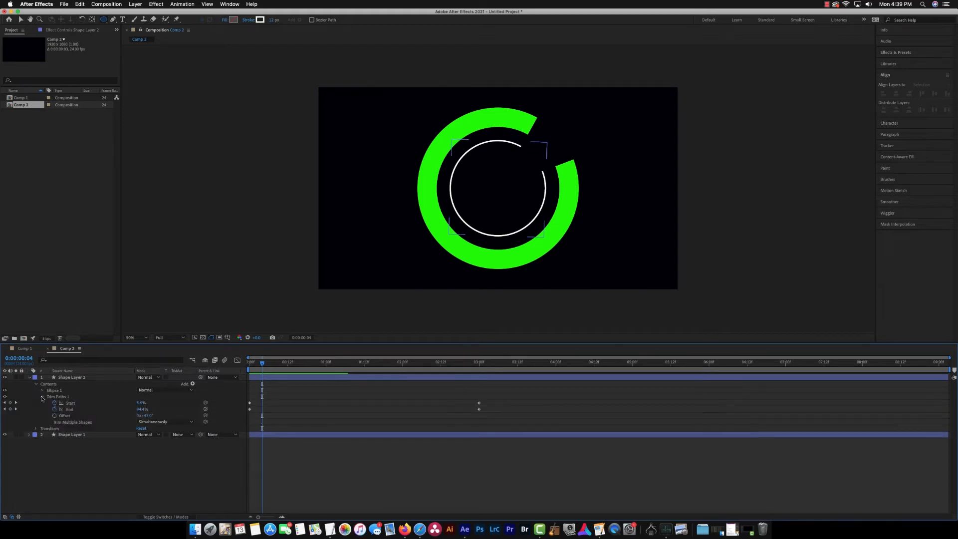
{"action": "left_click_drag", "start_coordinate": [145, 415], "coordinate": [228, 432]}
{"action": "left_click", "coordinate": [458, 456]}
{"action": "left_click", "coordinate": [29, 377]}
Step: Duplicate the thin white ring layer and scale the copy down to 41%
{"action": "left_click", "coordinate": [82, 380]}
{"action": "key", "text": "super+d"}
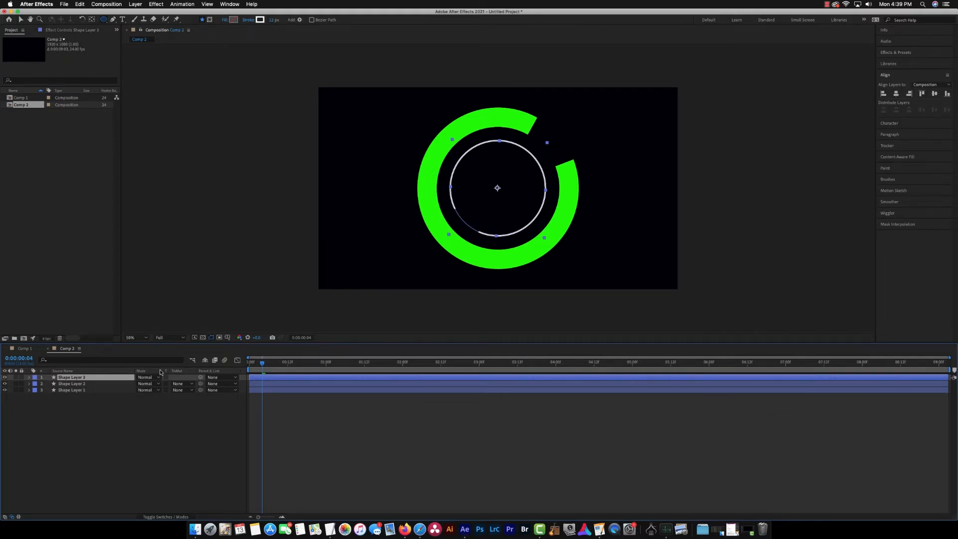
{"action": "key", "text": "s"}
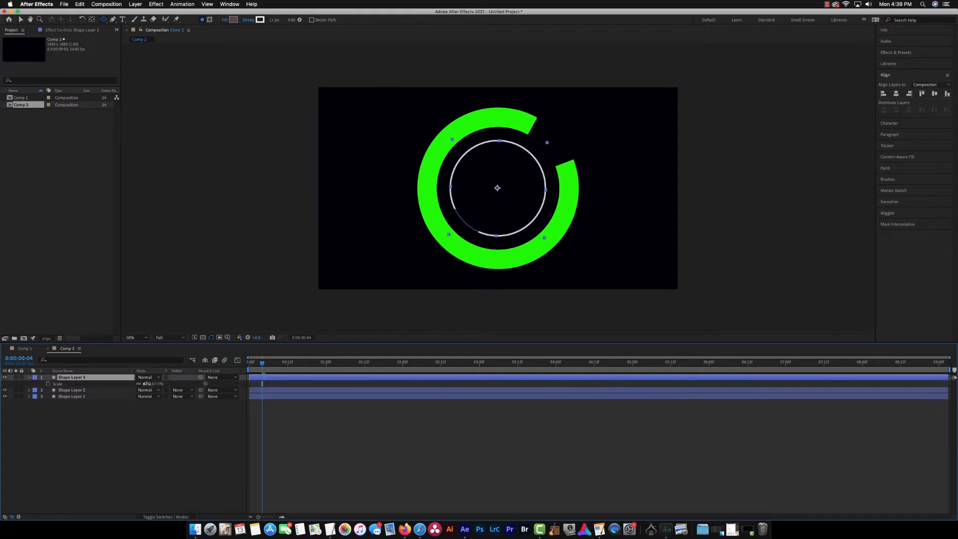
{"action": "left_click_drag", "start_coordinate": [148, 384], "coordinate": [140, 387]}
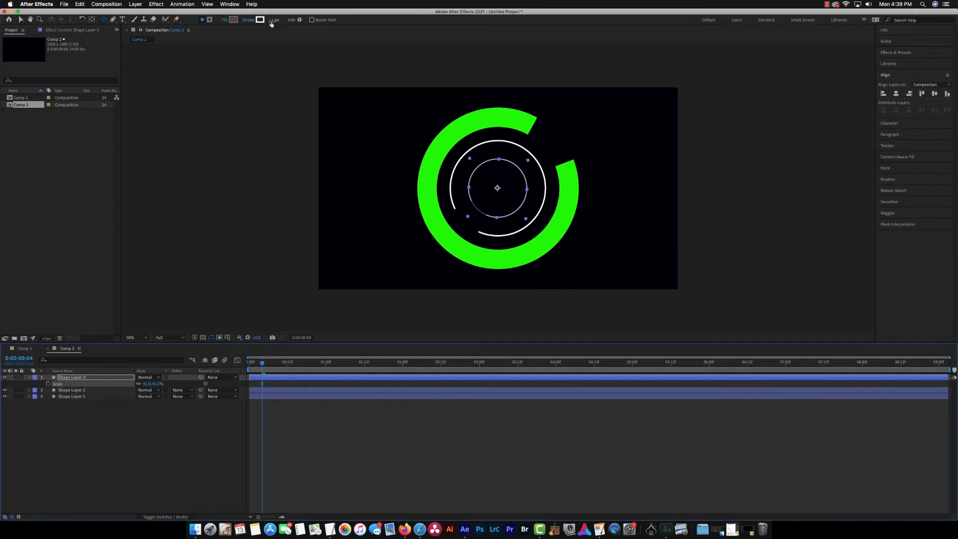
Step: Thicken the innermost ring's stroke to 181 px, recolour it dark crimson (BF023F), and collapse its layer
{"action": "mouse_move", "coordinate": [273, 21]}
{"action": "left_mouse_down"}
{"action": "mouse_move", "coordinate": [369, 44]}
{"action": "mouse_move", "coordinate": [358, 44]}
{"action": "left_mouse_up"}
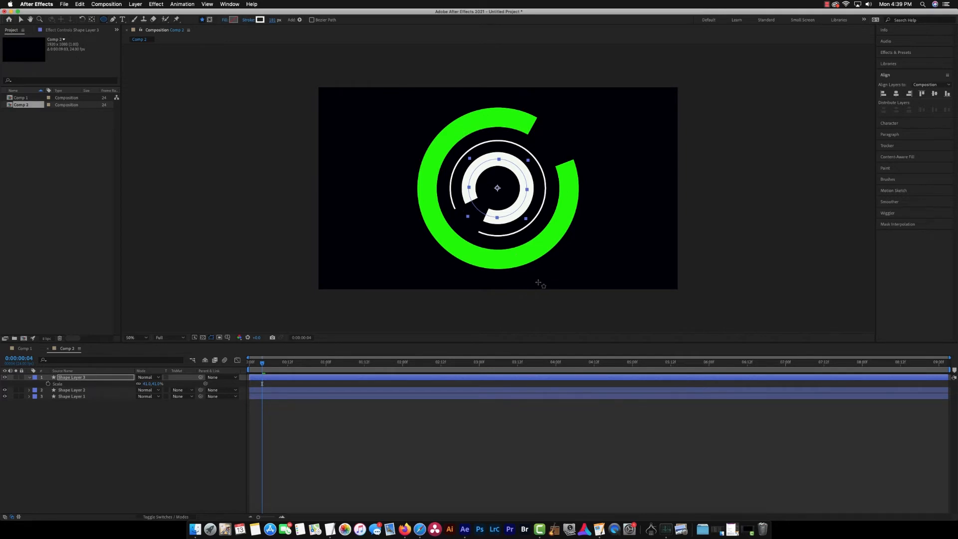
{"action": "left_click_drag", "start_coordinate": [301, 13], "coordinate": [313, 17]}
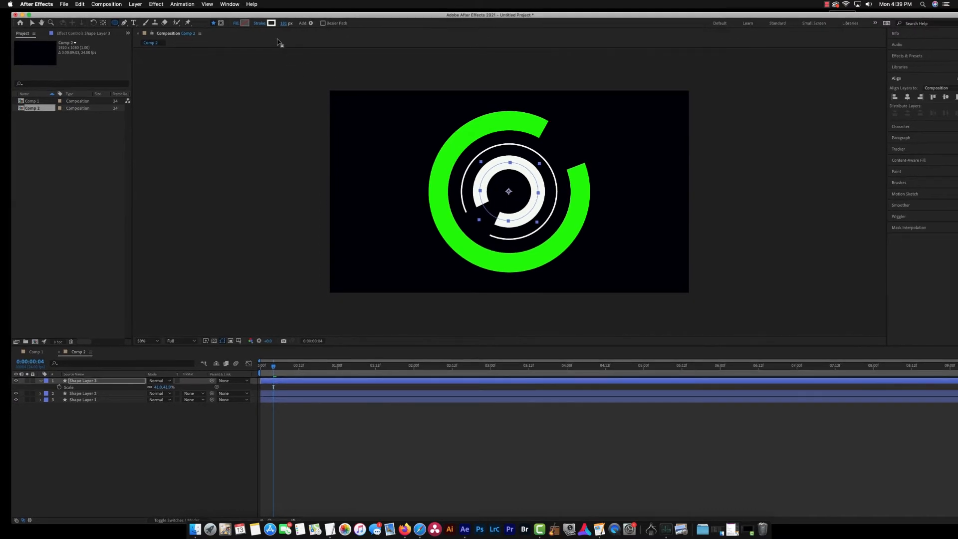
{"action": "left_click", "coordinate": [271, 23]}
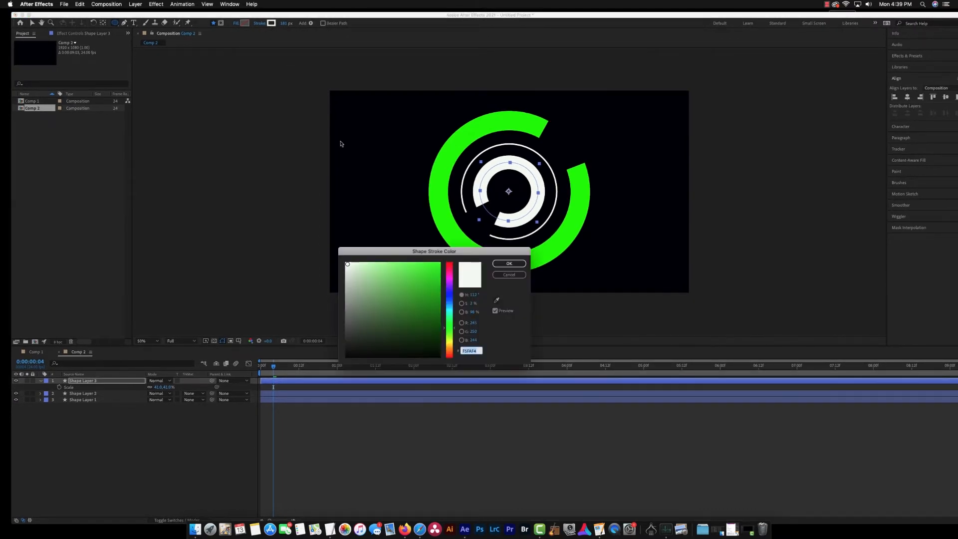
{"action": "left_click", "coordinate": [451, 268]}
{"action": "left_click", "coordinate": [438, 265]}
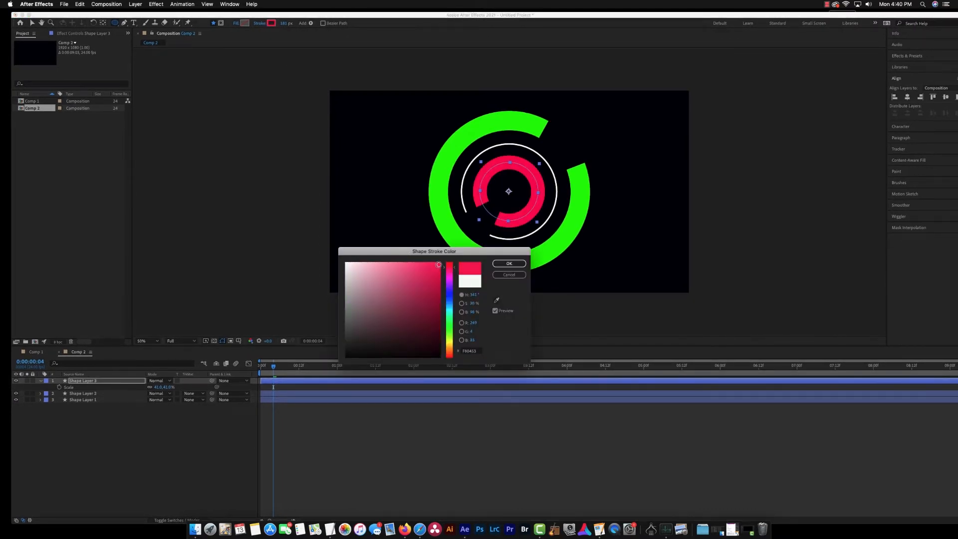
{"action": "left_click_drag", "start_coordinate": [439, 265], "coordinate": [439, 286]}
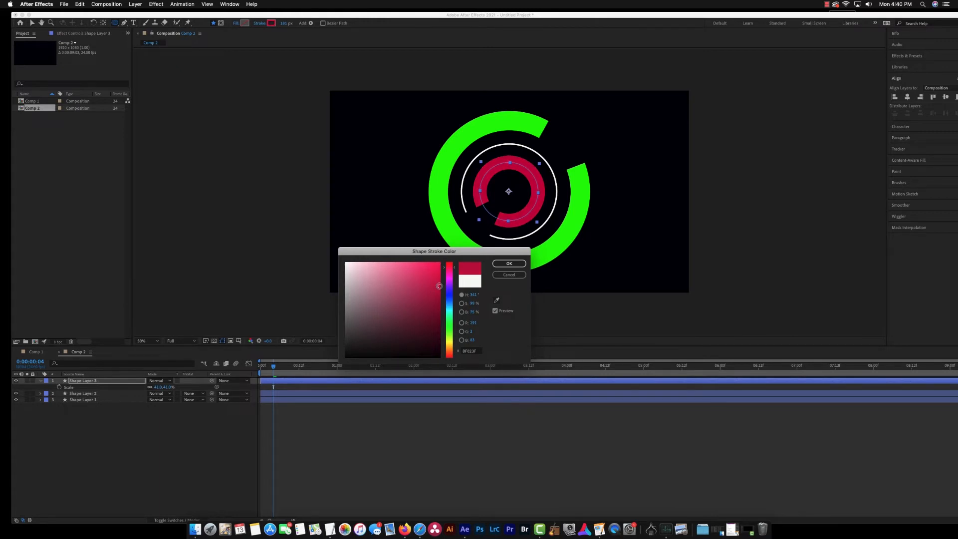
{"action": "left_click", "coordinate": [521, 264]}
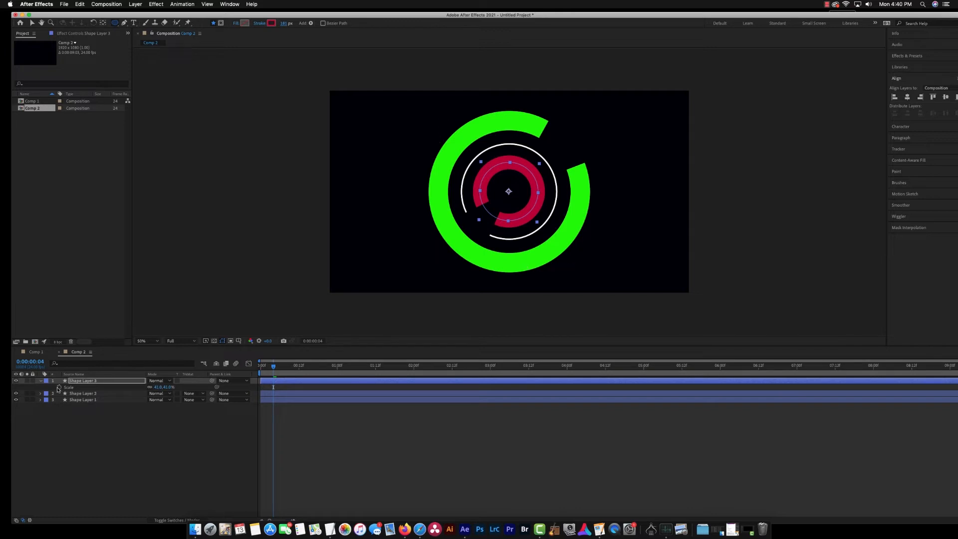
{"action": "left_click", "coordinate": [41, 381]}
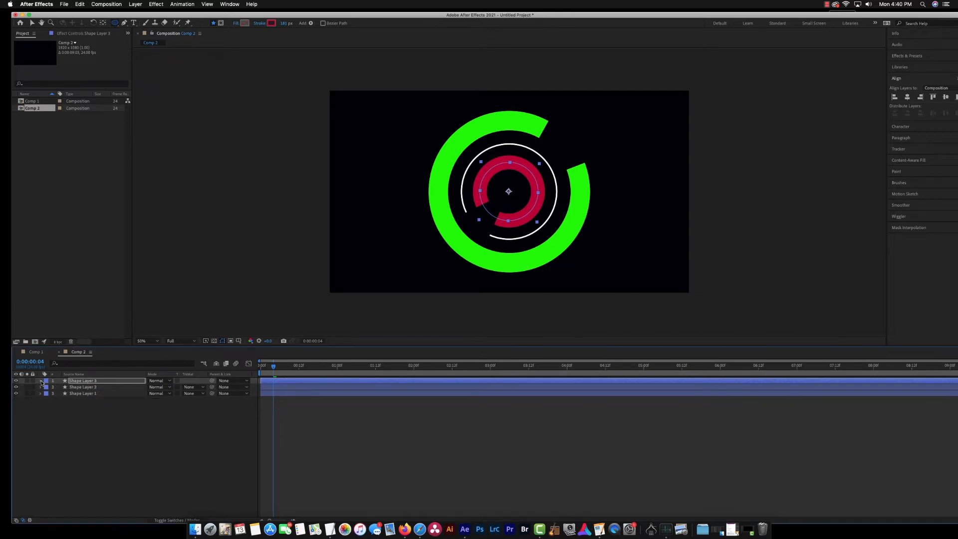
Step: Increase the crimson ring's Trim Paths Offset until its gap lines up with the green ring's gap at the upper right, and collapse its layer
{"action": "left_click", "coordinate": [41, 382]}
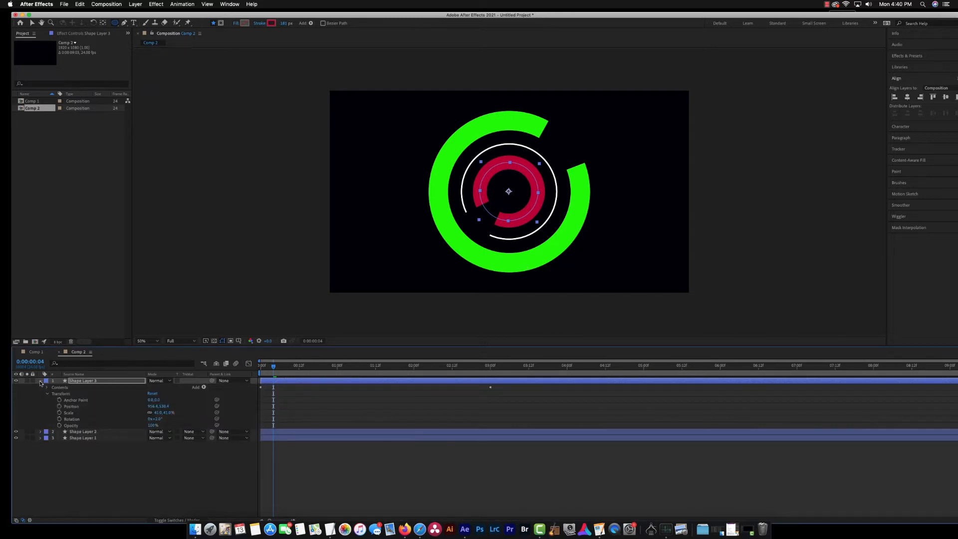
{"action": "left_click", "coordinate": [47, 388]}
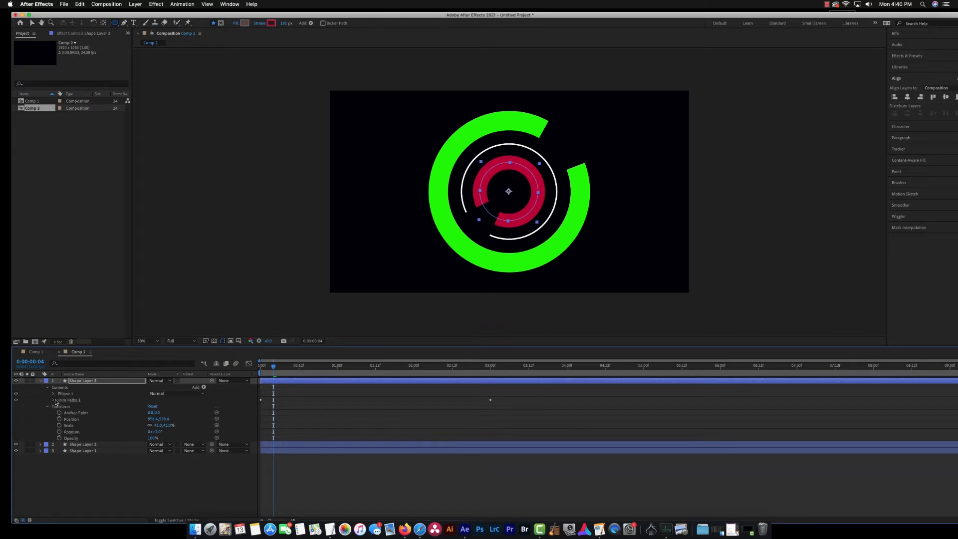
{"action": "left_click", "coordinate": [53, 400]}
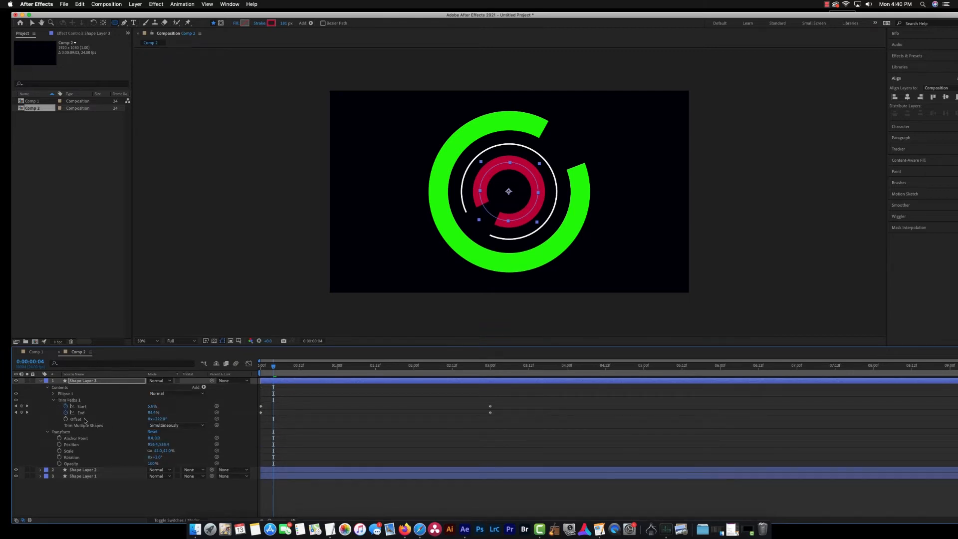
{"action": "left_click_drag", "start_coordinate": [161, 424], "coordinate": [263, 453]}
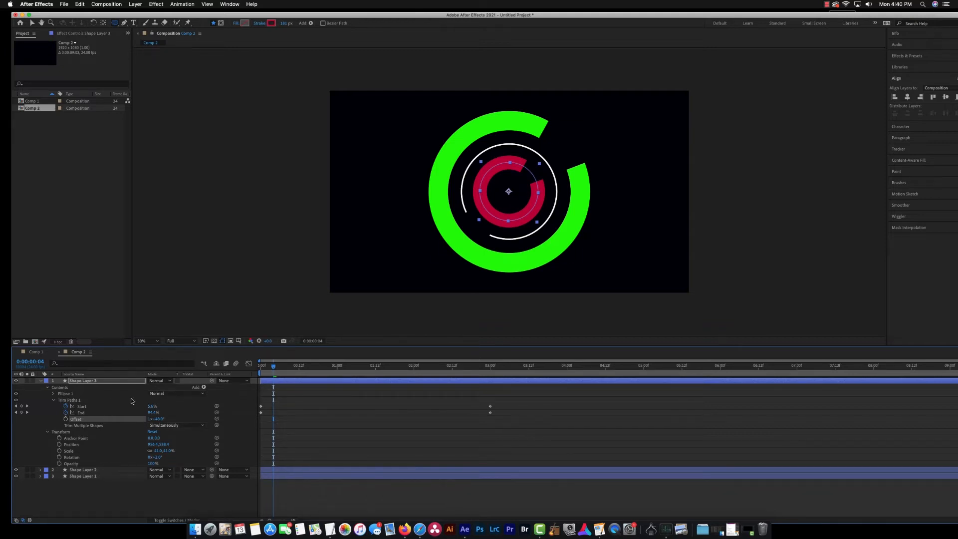
{"action": "left_click", "coordinate": [54, 401]}
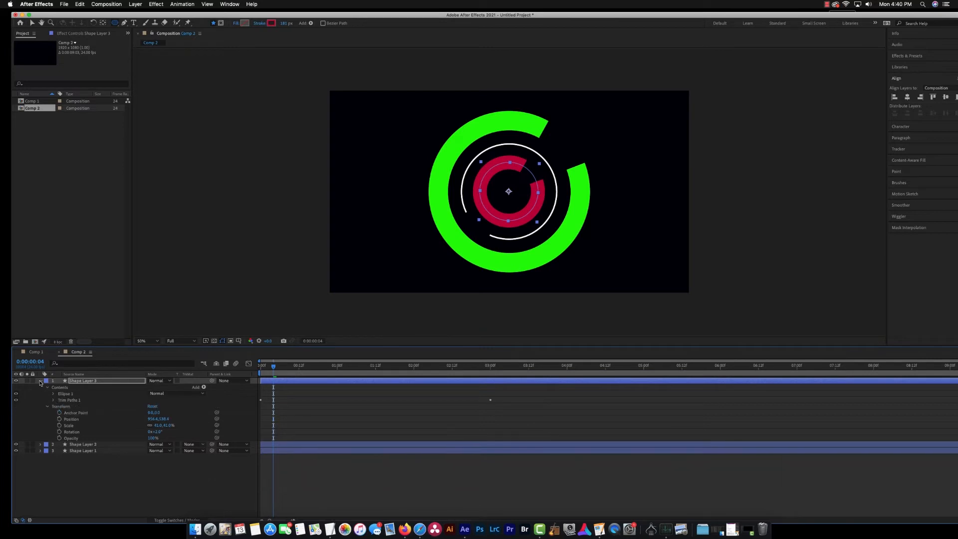
{"action": "left_click", "coordinate": [40, 381]}
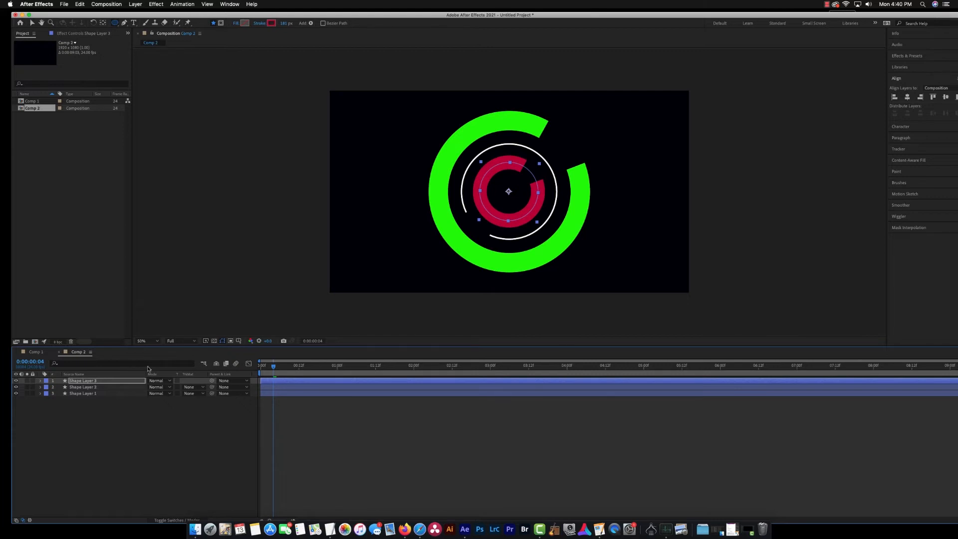
Step: Duplicate the crimson ring layer and scale the copy down to 18%
{"action": "key", "text": "super+d"}
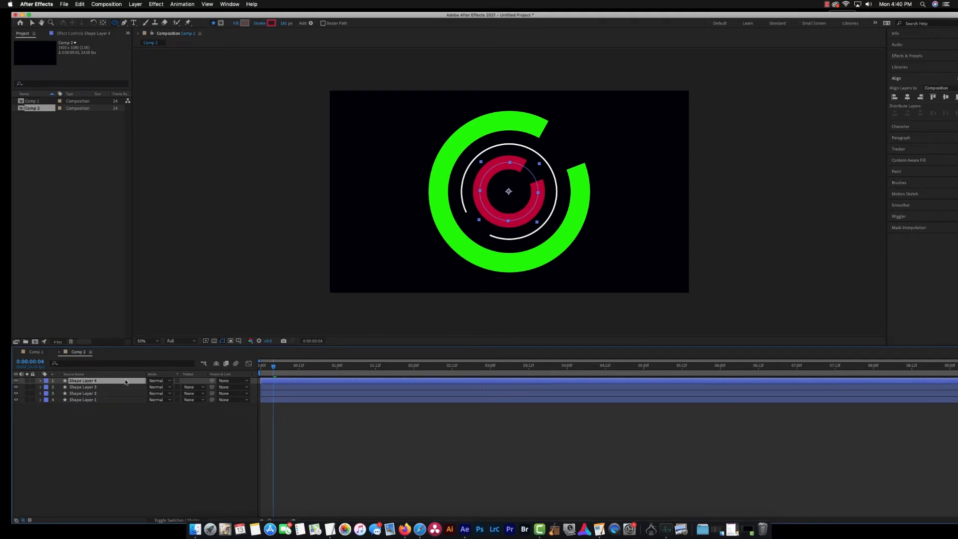
{"action": "key", "text": "s"}
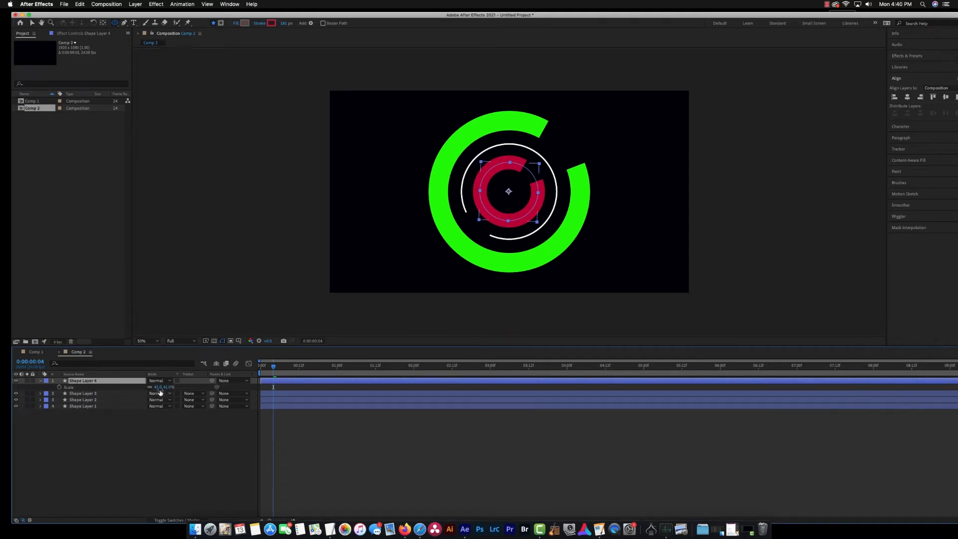
{"action": "left_click_drag", "start_coordinate": [158, 387], "coordinate": [151, 388]}
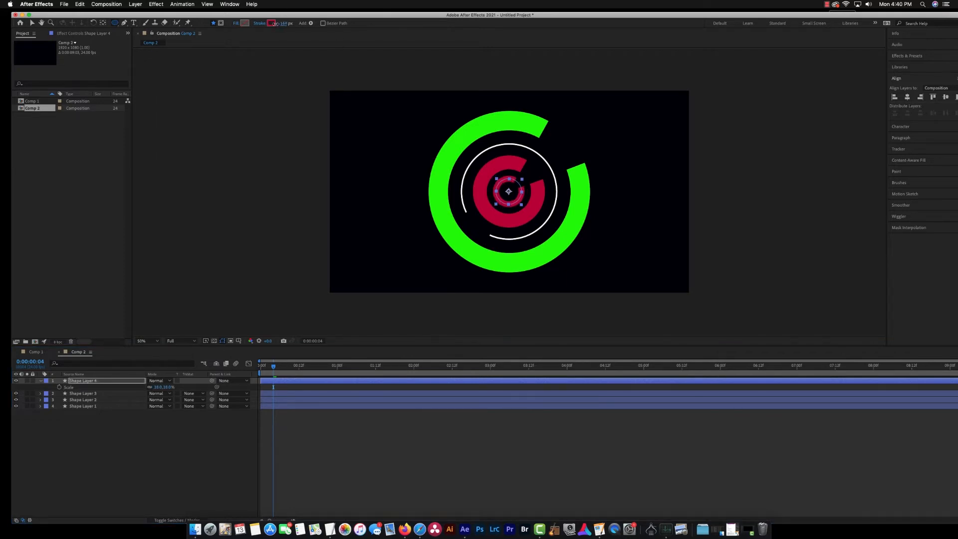
Step: Thin the new innermost ring's stroke and recolour it bright yellow
{"action": "left_click_drag", "start_coordinate": [288, 25], "coordinate": [249, 23]}
{"action": "left_click", "coordinate": [272, 23]}
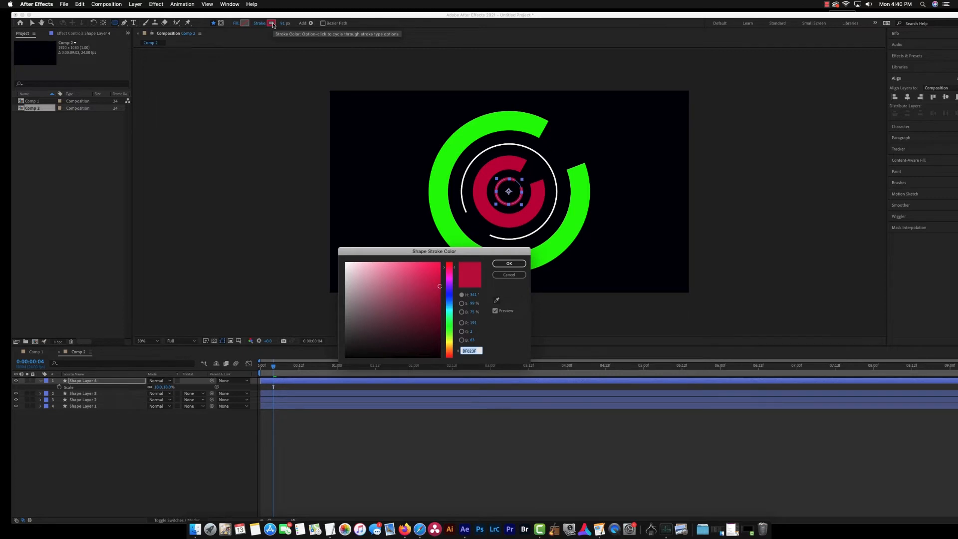
{"action": "left_click", "coordinate": [450, 342]}
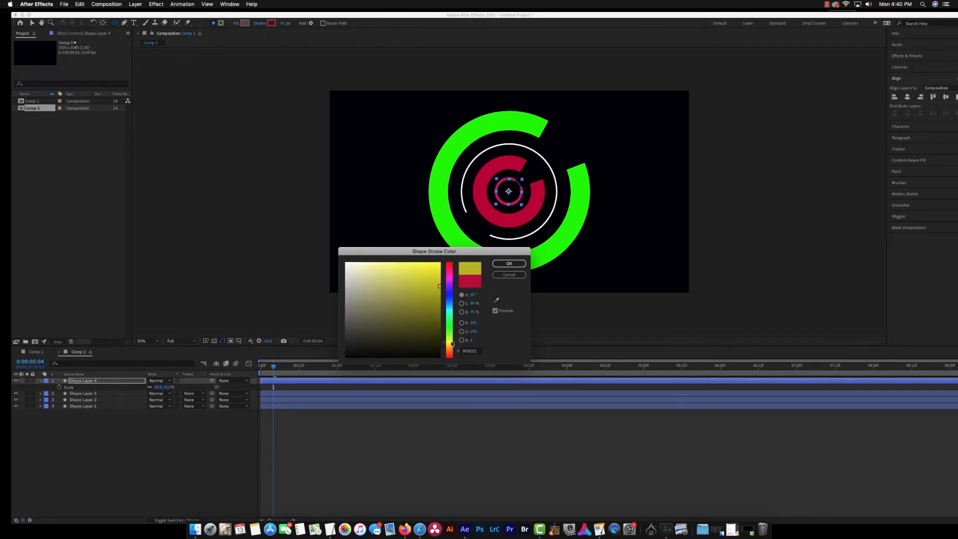
{"action": "left_click", "coordinate": [424, 265]}
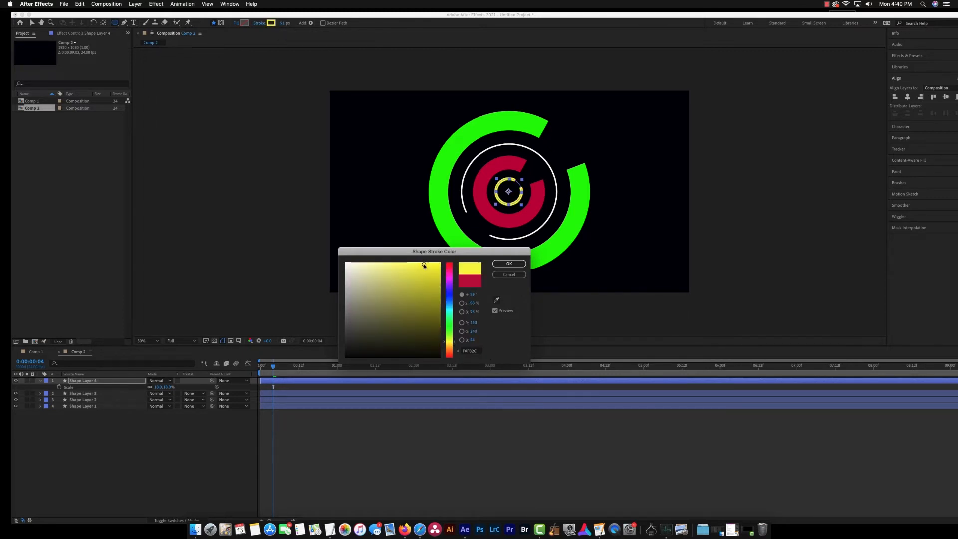
{"action": "left_click", "coordinate": [509, 264]}
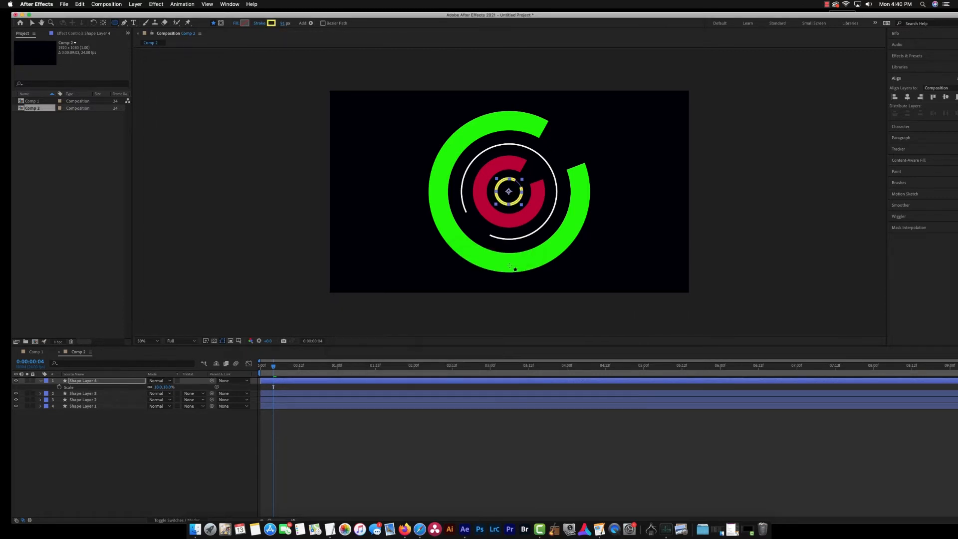
Step: Increase the yellow ring's Trim Paths Offset until its gap sits at the ring's lower right
{"action": "left_click", "coordinate": [40, 381]}
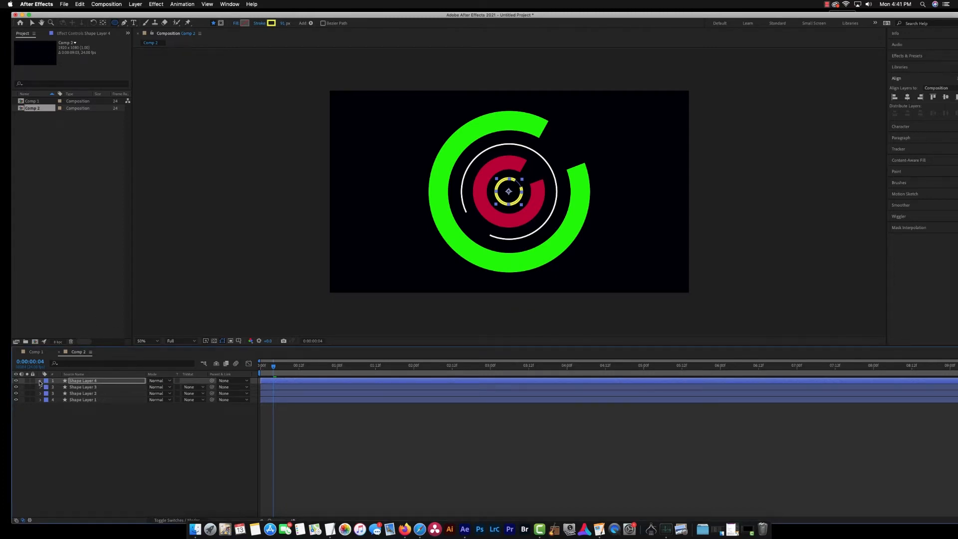
{"action": "left_click", "coordinate": [40, 381]}
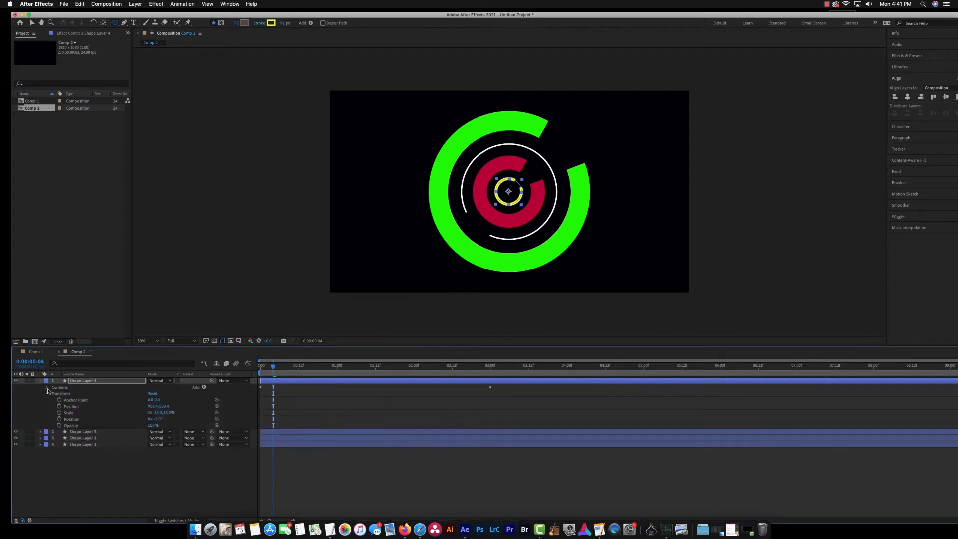
{"action": "left_click", "coordinate": [48, 388]}
{"action": "left_click", "coordinate": [54, 400]}
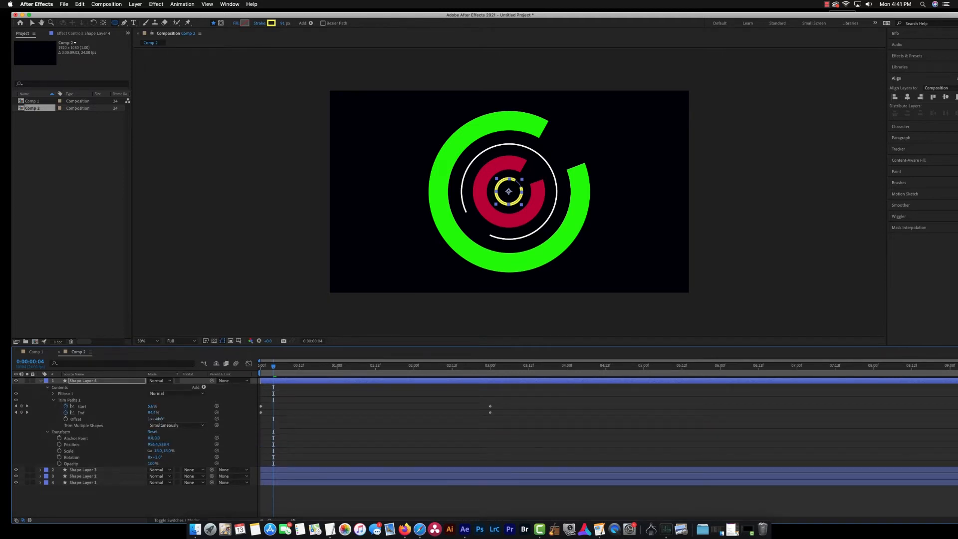
{"action": "left_click_drag", "start_coordinate": [158, 419], "coordinate": [210, 432]}
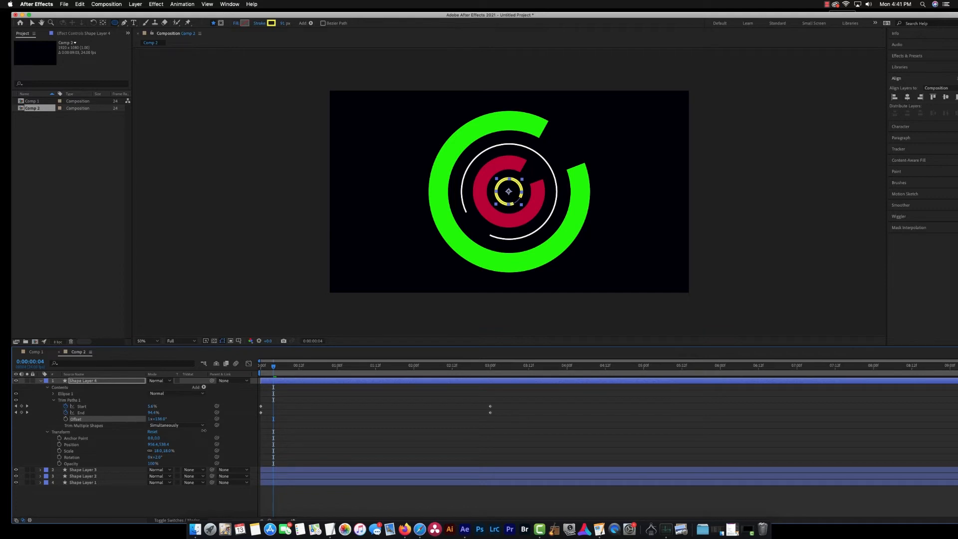
Step: Deselect the yellow ring, preview the four-ring animation from the start, and return the playhead to frame 0
{"action": "left_click", "coordinate": [366, 435]}
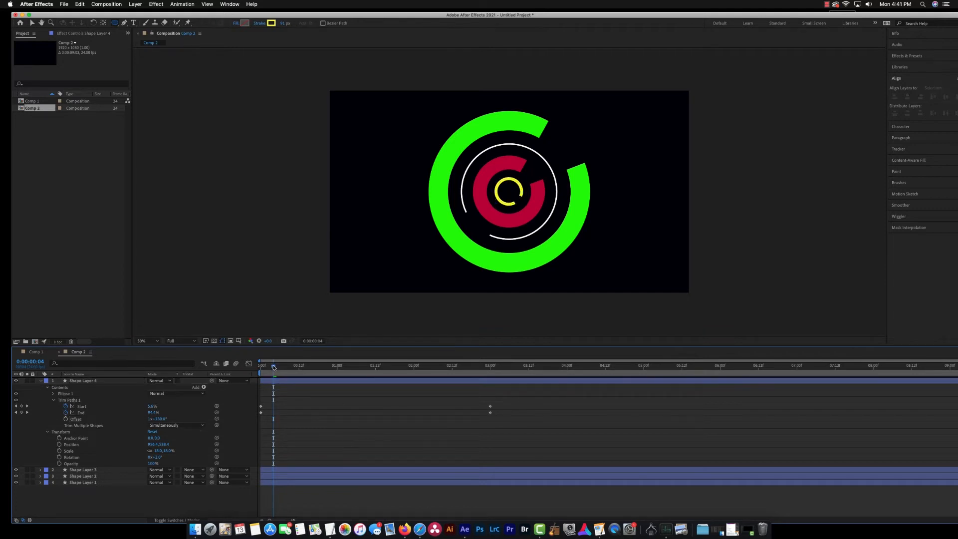
{"action": "left_click_drag", "start_coordinate": [273, 368], "coordinate": [245, 366]}
{"action": "key", "text": "space"}
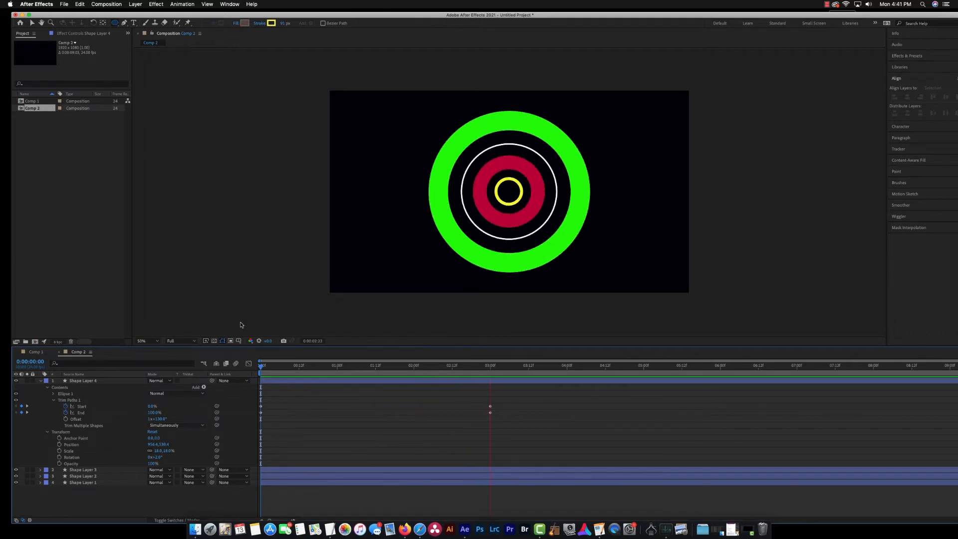
{"action": "key", "text": "space"}
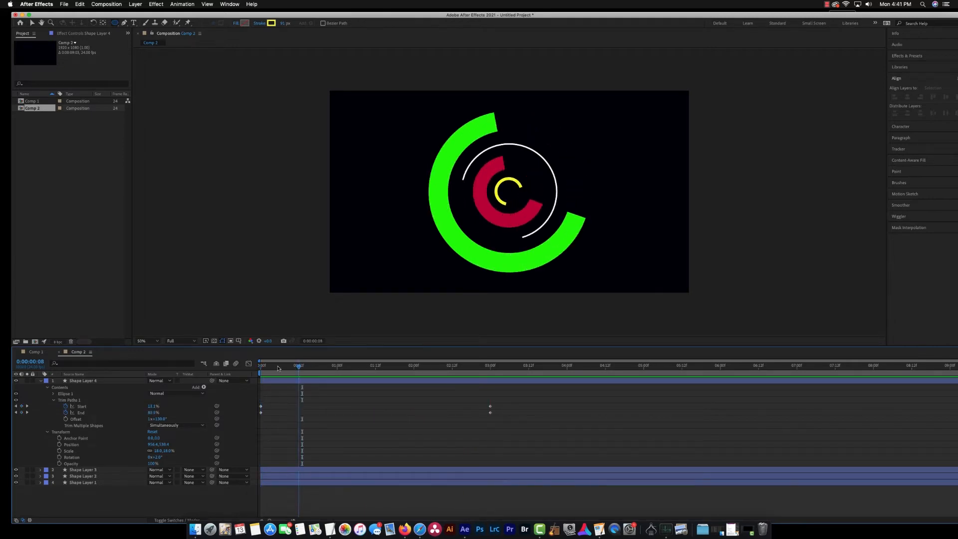
{"action": "left_click_drag", "start_coordinate": [279, 368], "coordinate": [252, 368]}
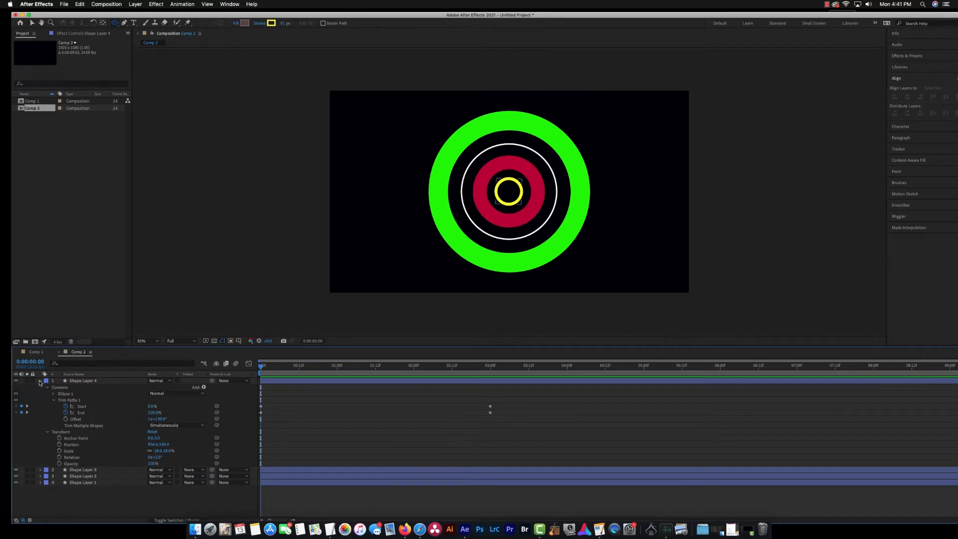
Step: Collapse the yellow ring's layer, then duplicate the green ring layer and move the copy to the bottom of the layer stack
{"action": "left_click", "coordinate": [40, 382]}
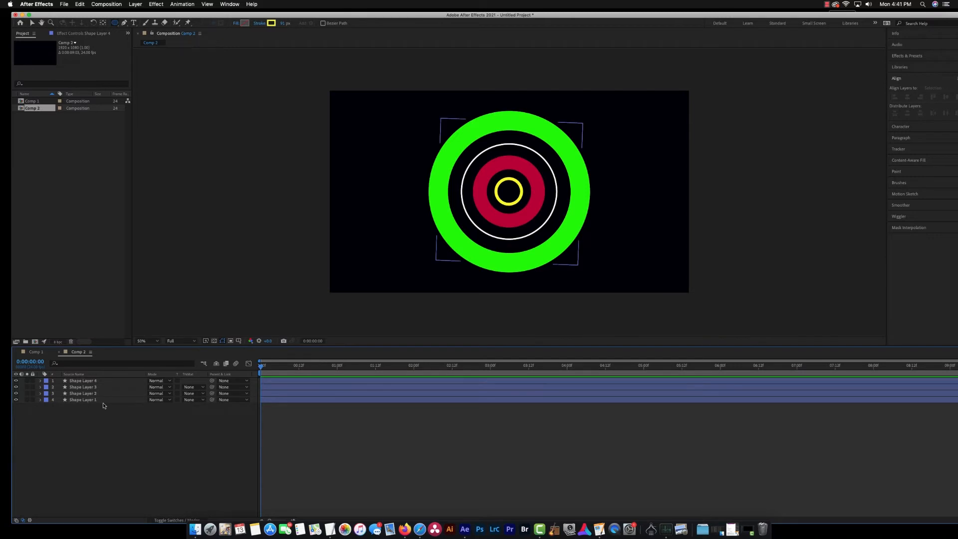
{"action": "left_click", "coordinate": [86, 400]}
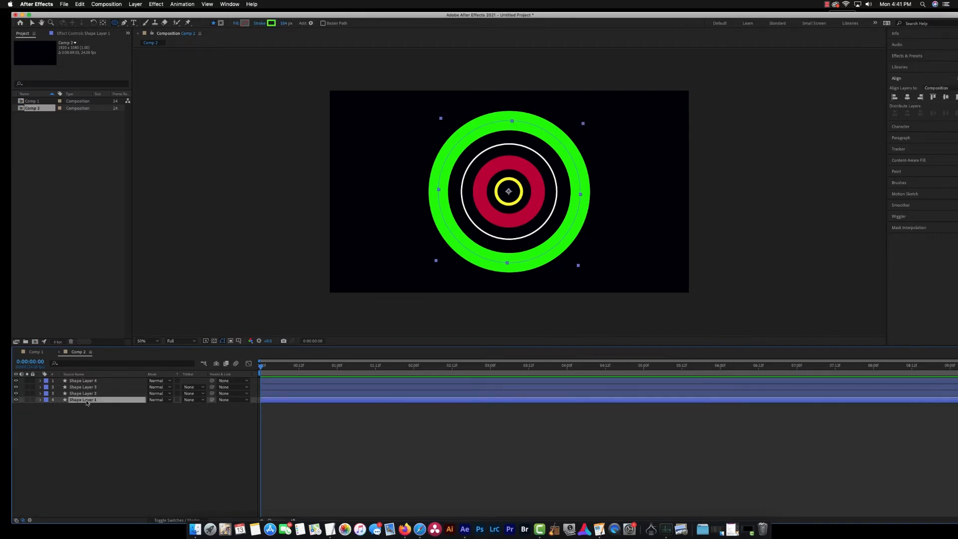
{"action": "key", "text": "super+d"}
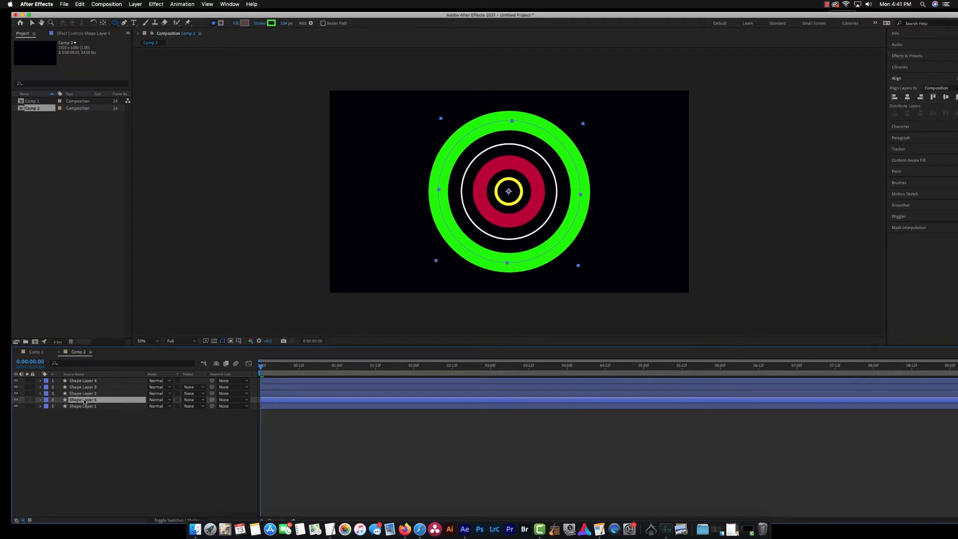
{"action": "left_click_drag", "start_coordinate": [83, 401], "coordinate": [88, 413]}
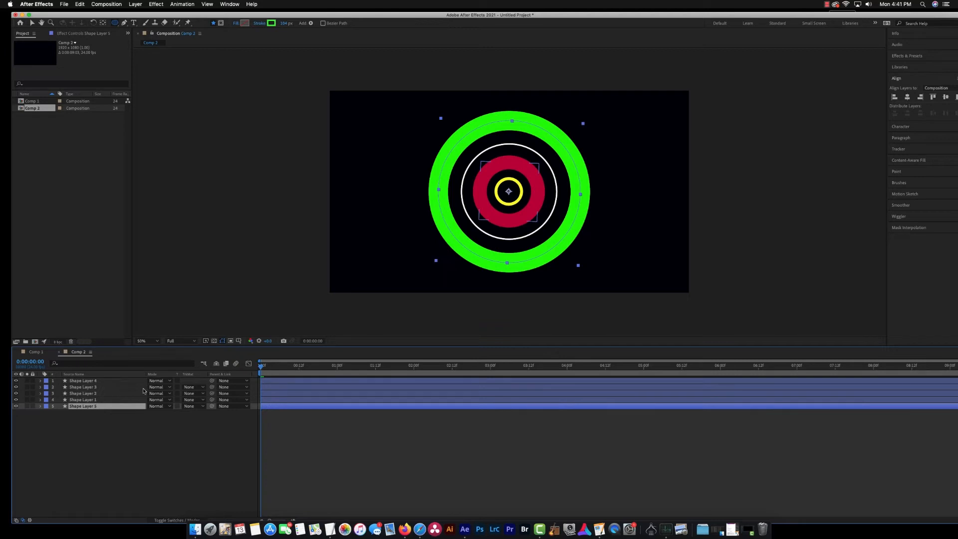
Step: Scale the green ring's copy up to 120% and thin its stroke to 10 px as a narrow outer ring
{"action": "key", "text": "s"}
{"action": "left_click_drag", "start_coordinate": [167, 413], "coordinate": [179, 414]}
{"action": "key", "text": "Return"}
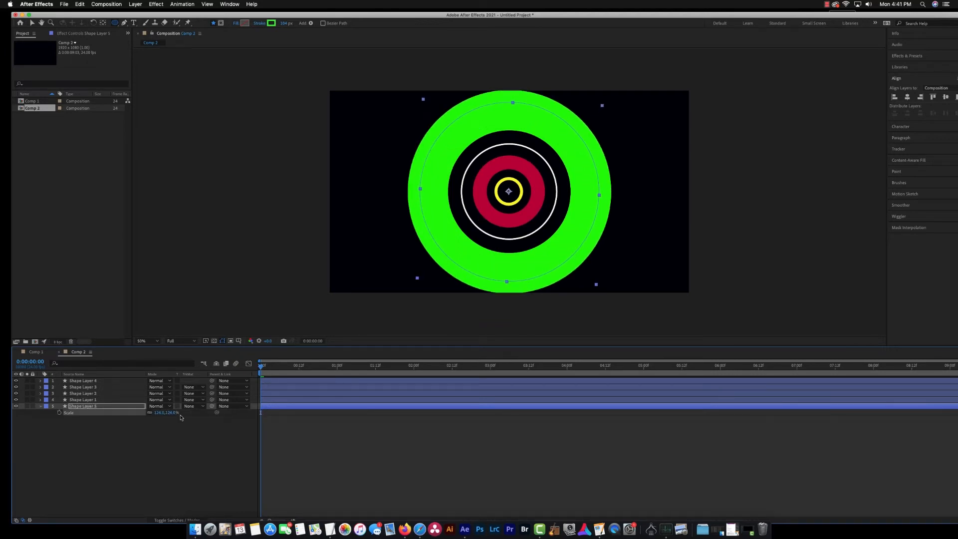
{"action": "left_click_drag", "start_coordinate": [286, 23], "coordinate": [245, 23]}
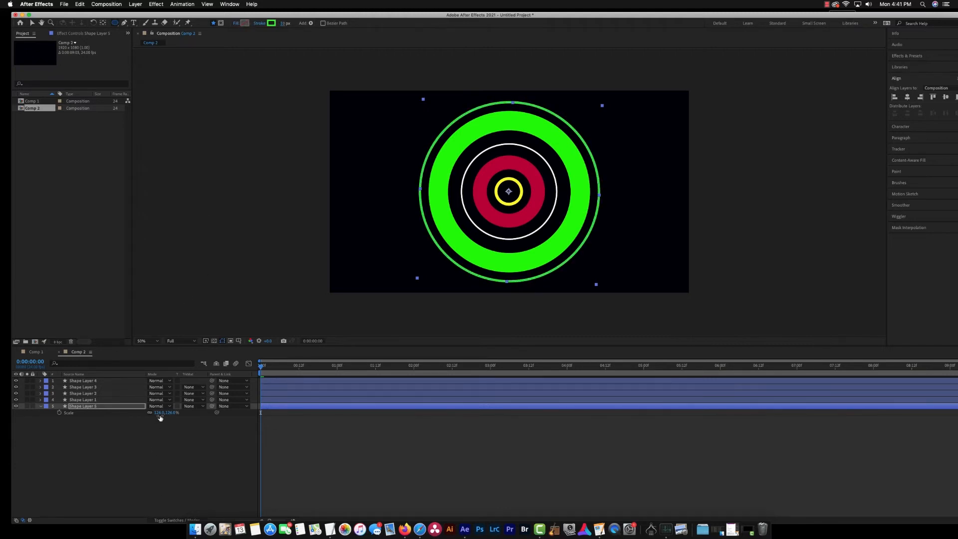
{"action": "left_click_drag", "start_coordinate": [160, 413], "coordinate": [161, 419]}
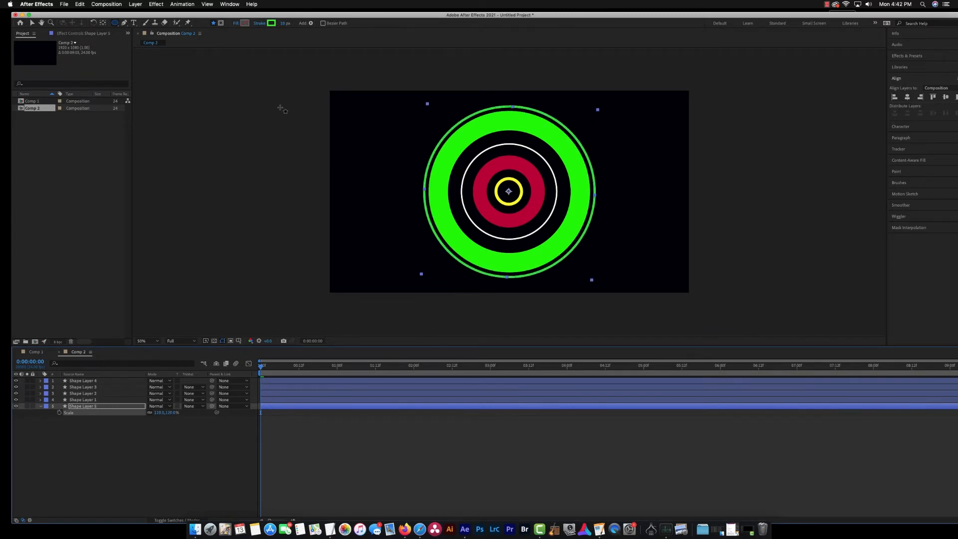
Step: Recolour the thin outermost ring's stroke white
{"action": "left_click", "coordinate": [271, 23]}
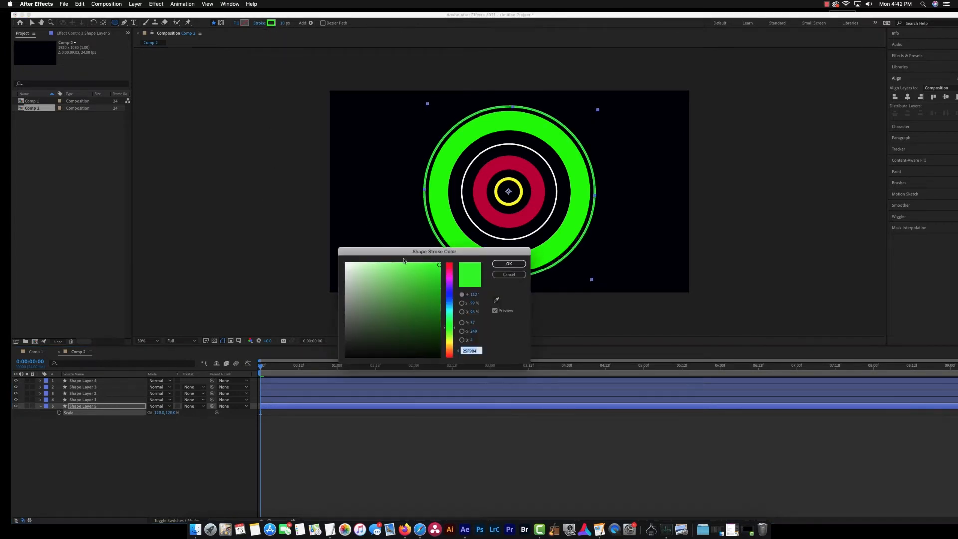
{"action": "left_click", "coordinate": [346, 263]}
{"action": "left_click", "coordinate": [509, 264]}
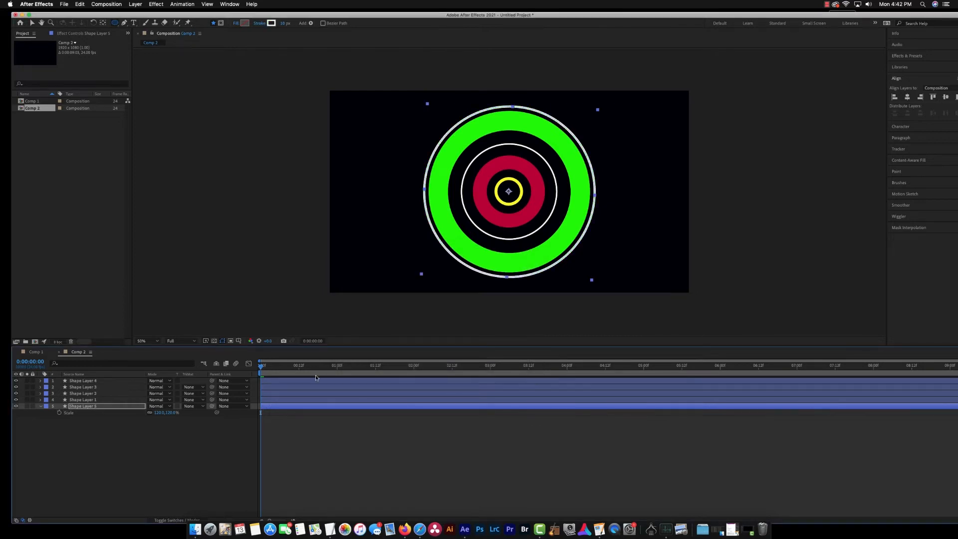
Step: Set the outermost white ring's Trim Paths Offset to 91°
{"action": "left_click", "coordinate": [42, 406]}
{"action": "left_click", "coordinate": [41, 407]}
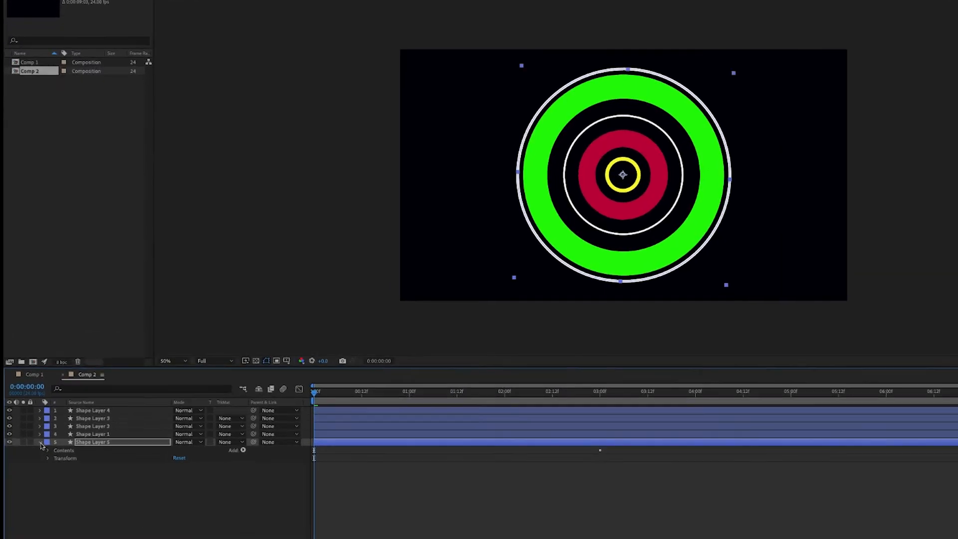
{"action": "left_click", "coordinate": [40, 407]}
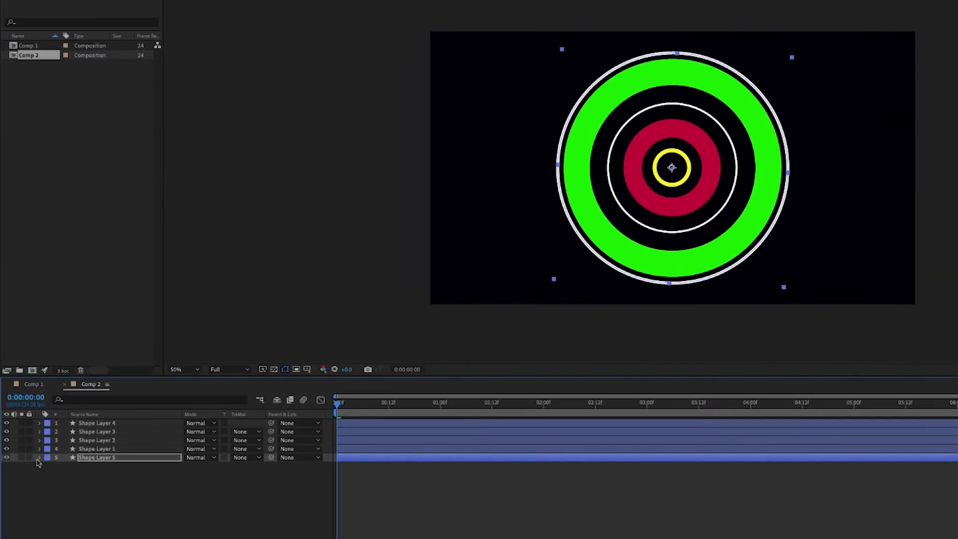
{"action": "left_click", "coordinate": [40, 458]}
{"action": "left_click", "coordinate": [49, 467]}
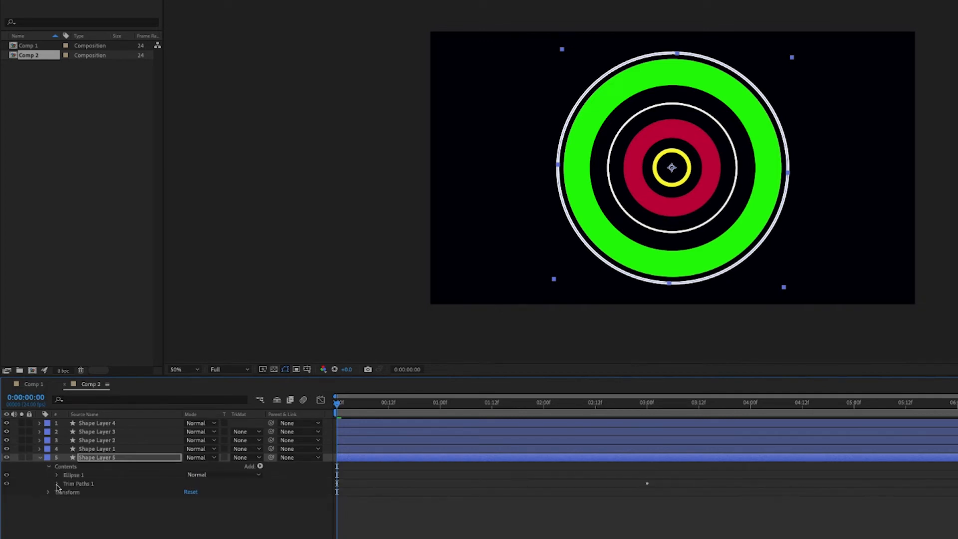
{"action": "left_click", "coordinate": [57, 484]}
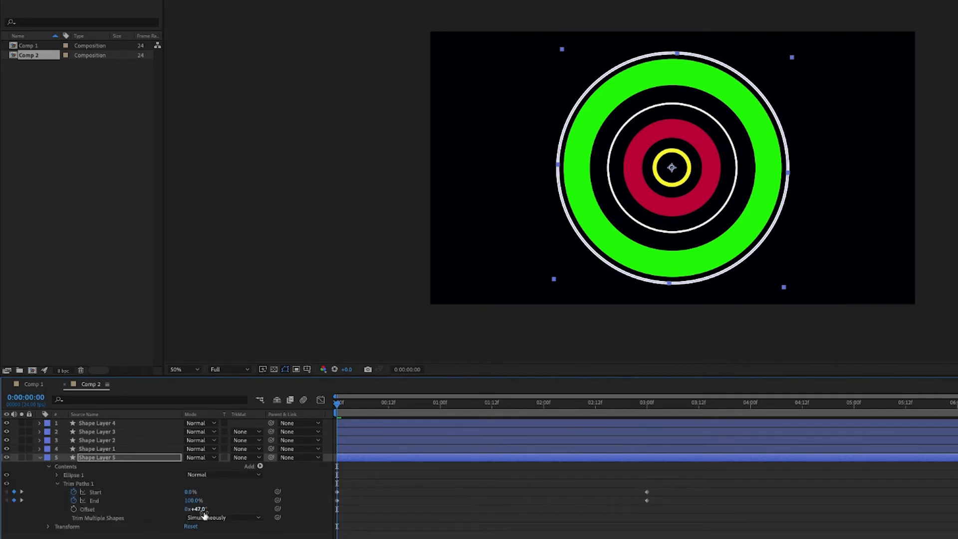
{"action": "left_click_drag", "start_coordinate": [196, 510], "coordinate": [229, 516]}
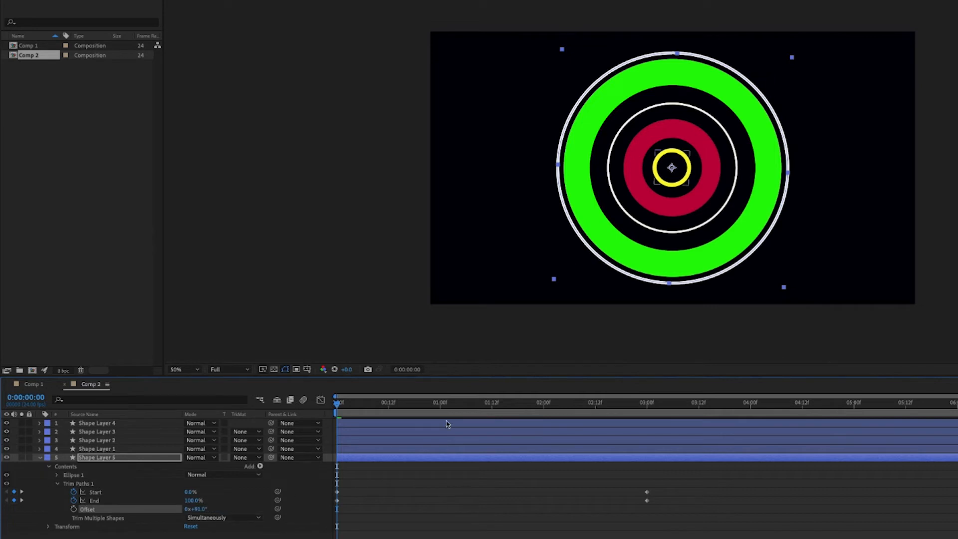
Step: At 0:00:00:11, increase the outermost white ring's Trim Paths Offset until its gap faces lower left, and collapse its layer
{"action": "left_click_drag", "start_coordinate": [339, 404], "coordinate": [385, 416]}
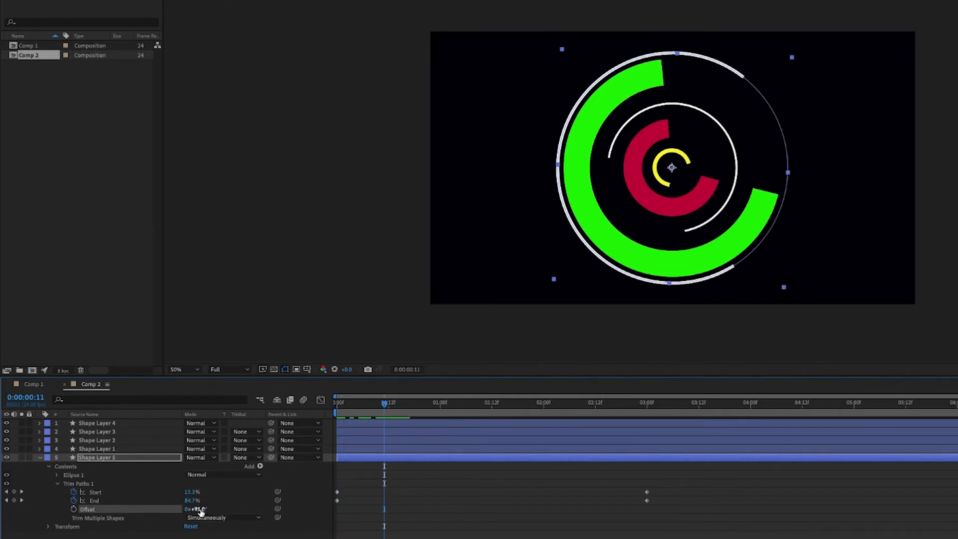
{"action": "left_click_drag", "start_coordinate": [196, 509], "coordinate": [295, 537]}
{"action": "key", "text": "u"}
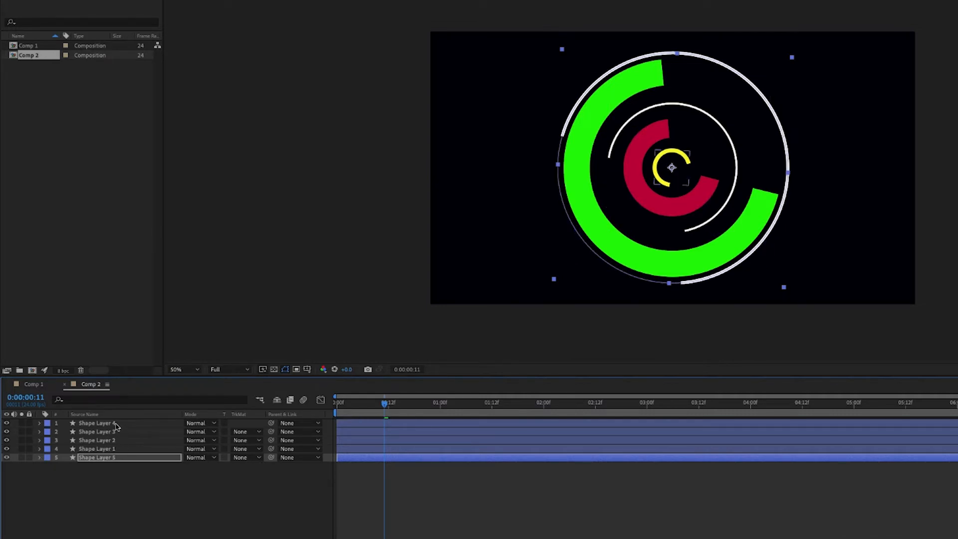
Step: Scale the yellow ring's layer up to 25%
{"action": "left_click", "coordinate": [119, 425]}
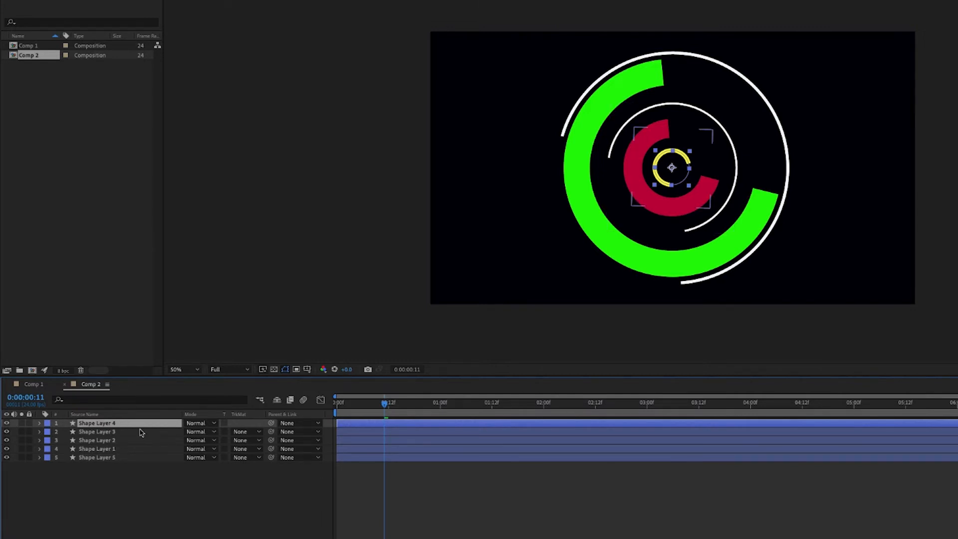
{"action": "key", "text": "s"}
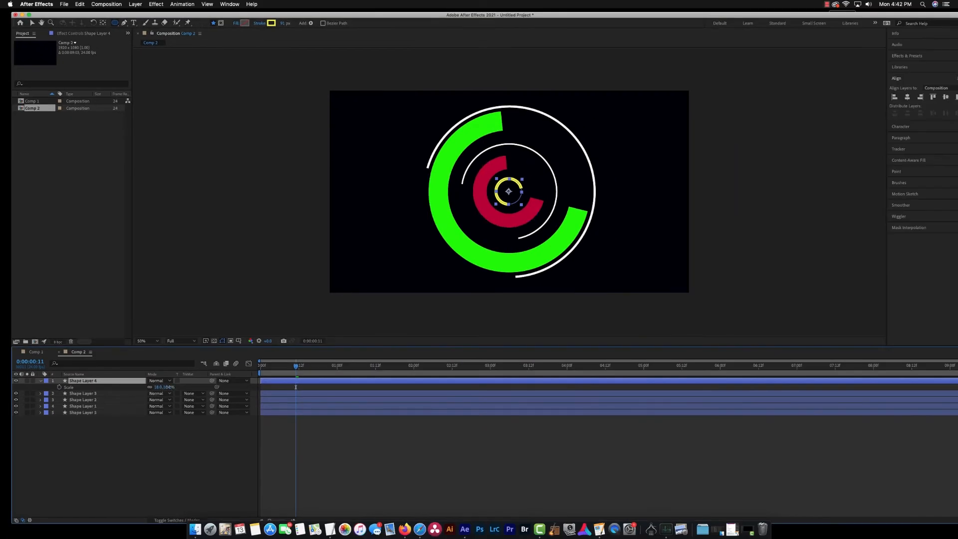
{"action": "left_click_drag", "start_coordinate": [170, 387], "coordinate": [172, 387]}
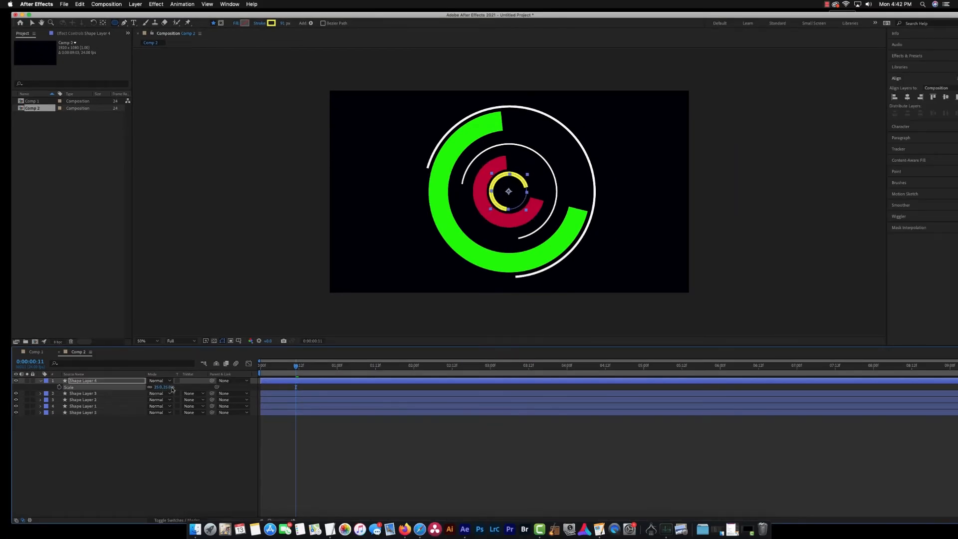
Step: Duplicate the yellow ring's layer and scale the copy down to about 8% in the centre
{"action": "left_click", "coordinate": [115, 382]}
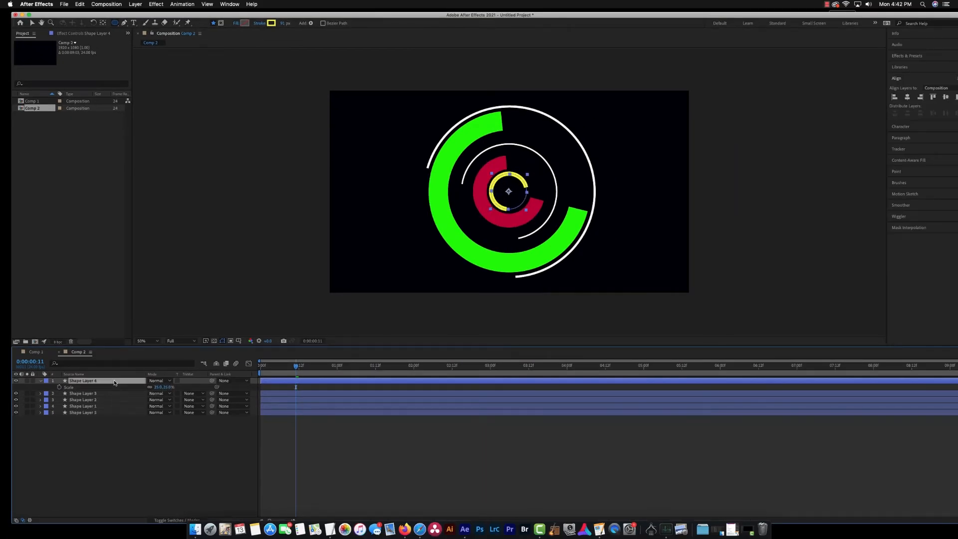
{"action": "key", "text": "super+d"}
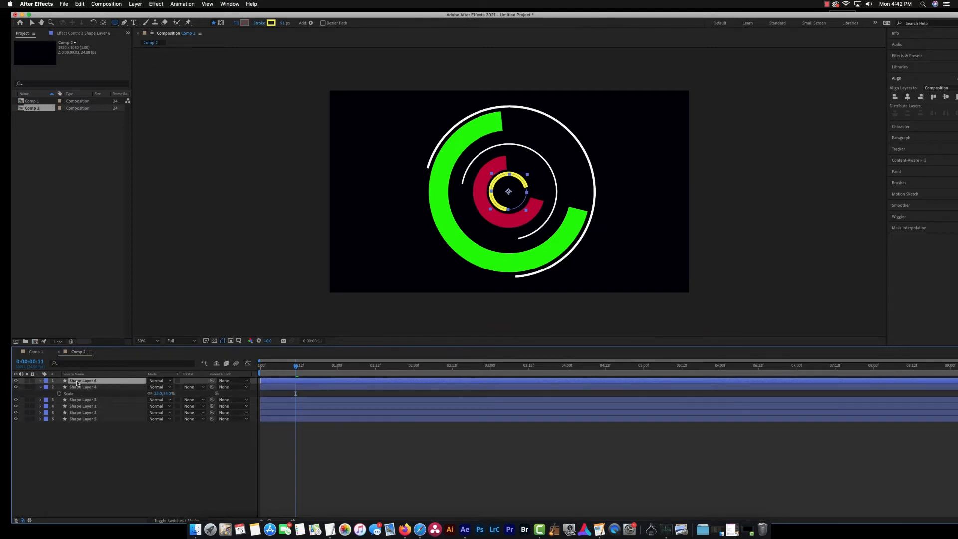
{"action": "left_click", "coordinate": [41, 388]}
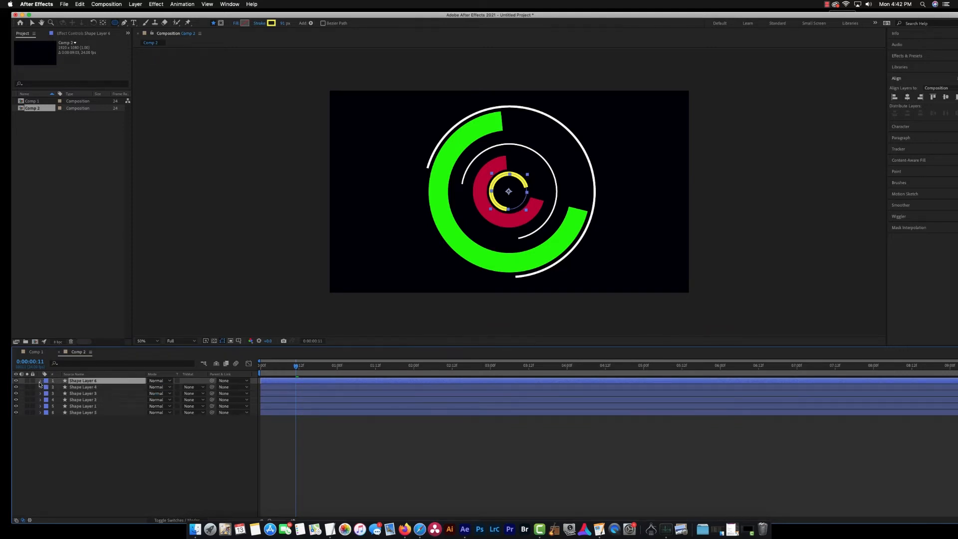
{"action": "key", "text": "s"}
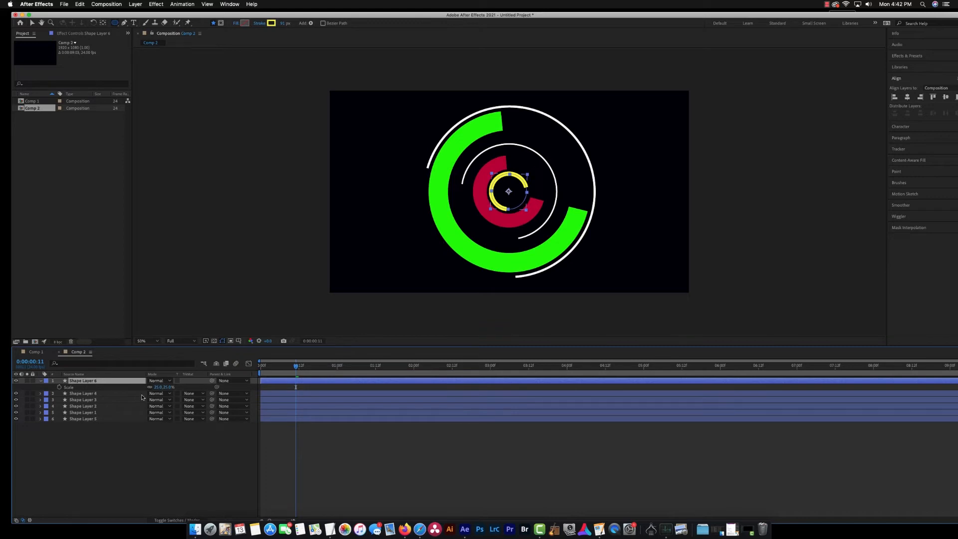
{"action": "left_click_drag", "start_coordinate": [159, 388], "coordinate": [155, 389]}
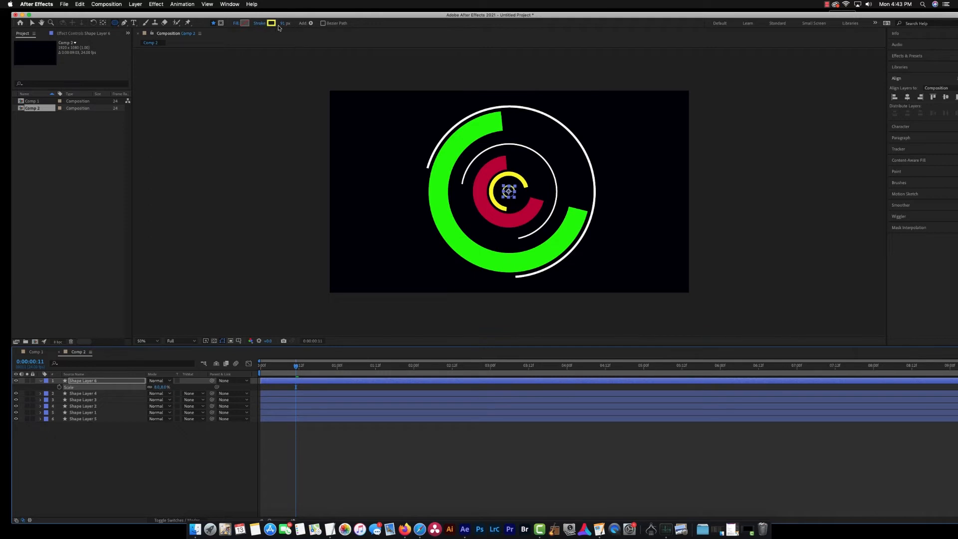
Step: Thicken the small central copy's stroke to 676 px and recolour it cyan
{"action": "mouse_move", "coordinate": [284, 24]}
{"action": "left_mouse_down"}
{"action": "mouse_move", "coordinate": [568, 57]}
{"action": "mouse_move", "coordinate": [534, 54]}
{"action": "left_mouse_up"}
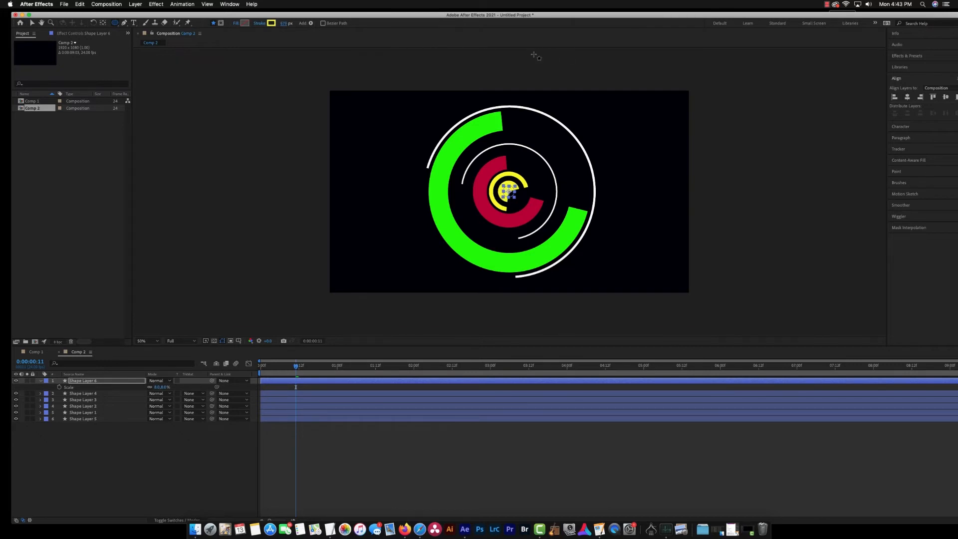
{"action": "left_click", "coordinate": [271, 23]}
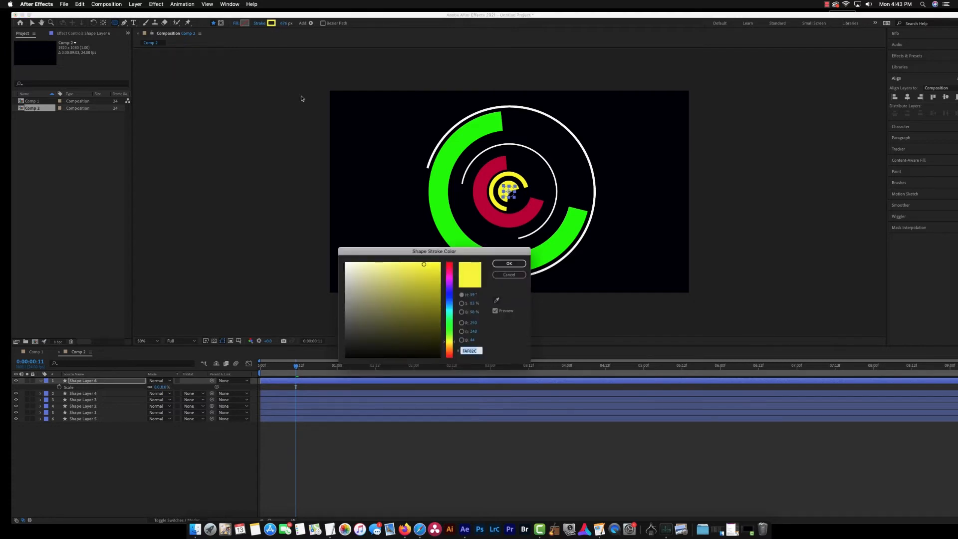
{"action": "left_click", "coordinate": [451, 312]}
{"action": "left_click", "coordinate": [523, 265]}
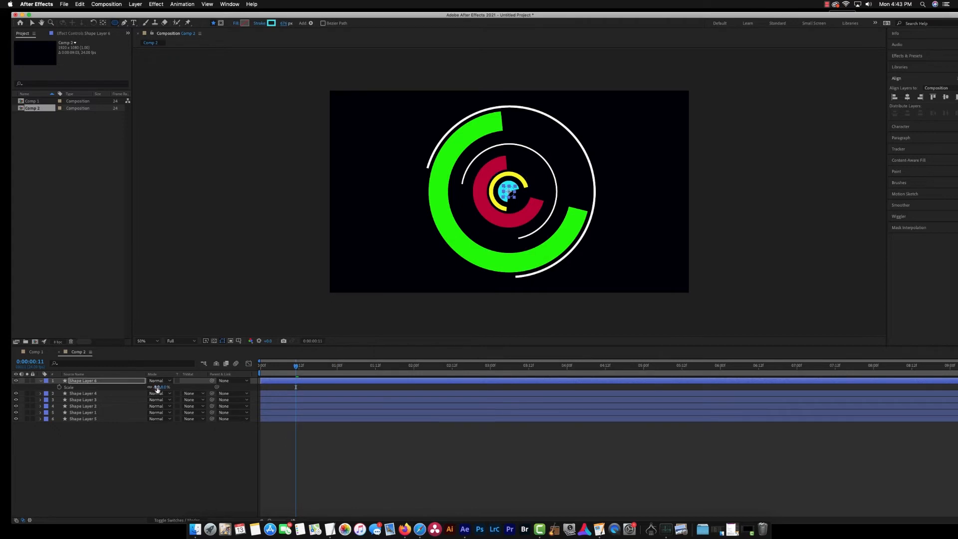
Step: Set the cyan disc's Trim Paths Offset to about 326° so its gap faces upper left
{"action": "left_click", "coordinate": [41, 381]}
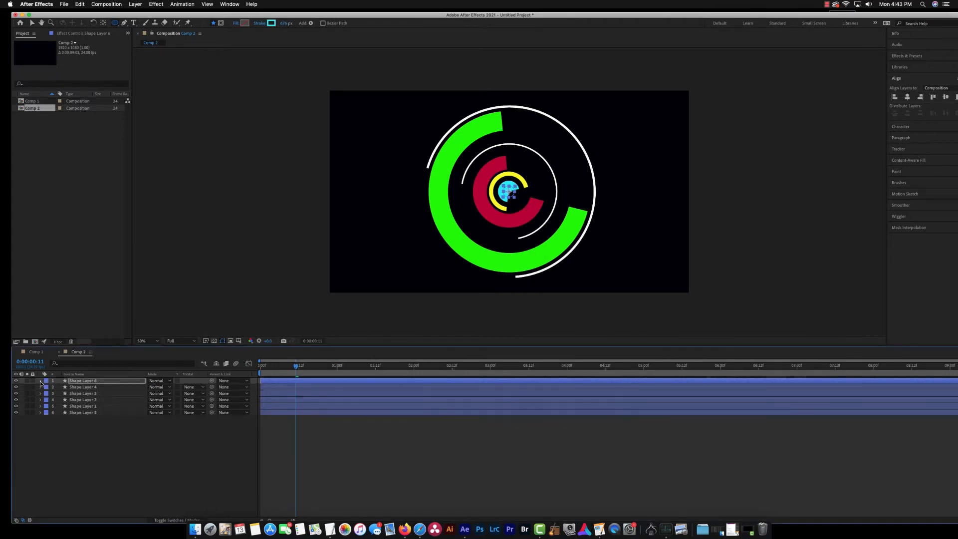
{"action": "left_click", "coordinate": [40, 382]}
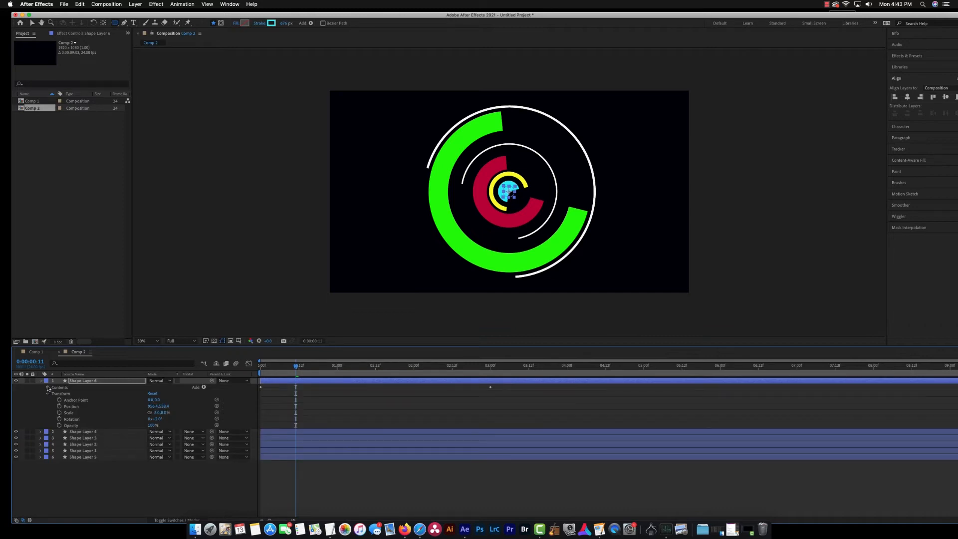
{"action": "left_click", "coordinate": [47, 389]}
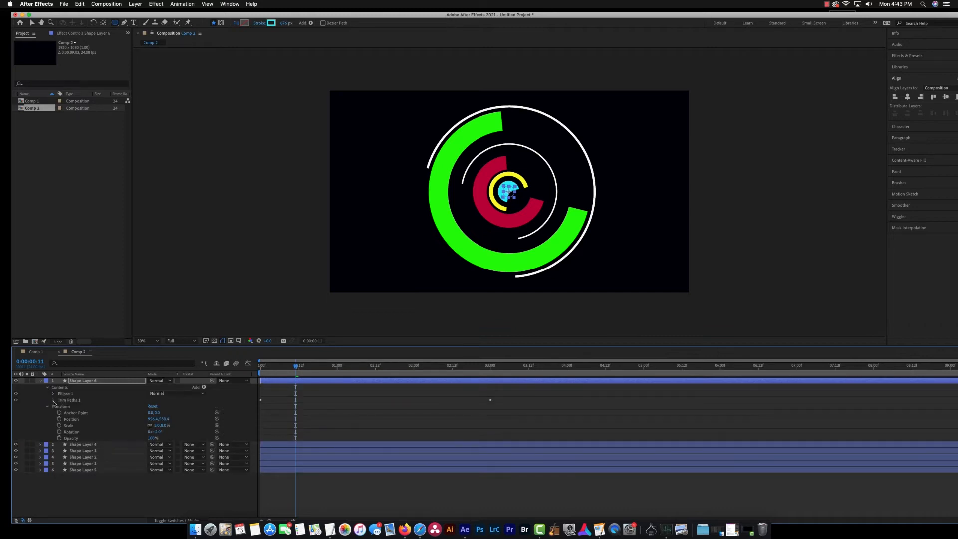
{"action": "left_click", "coordinate": [53, 401]}
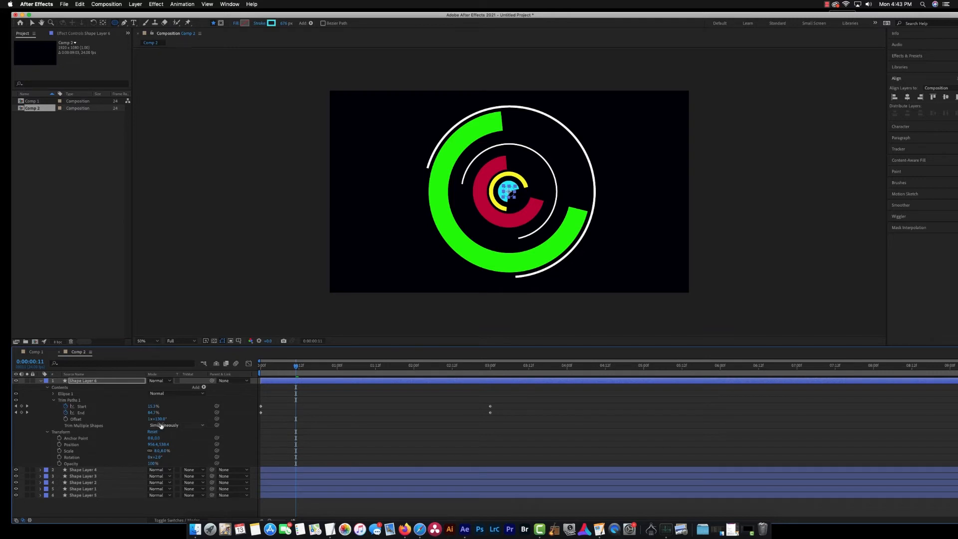
{"action": "left_click_drag", "start_coordinate": [159, 419], "coordinate": [95, 415]}
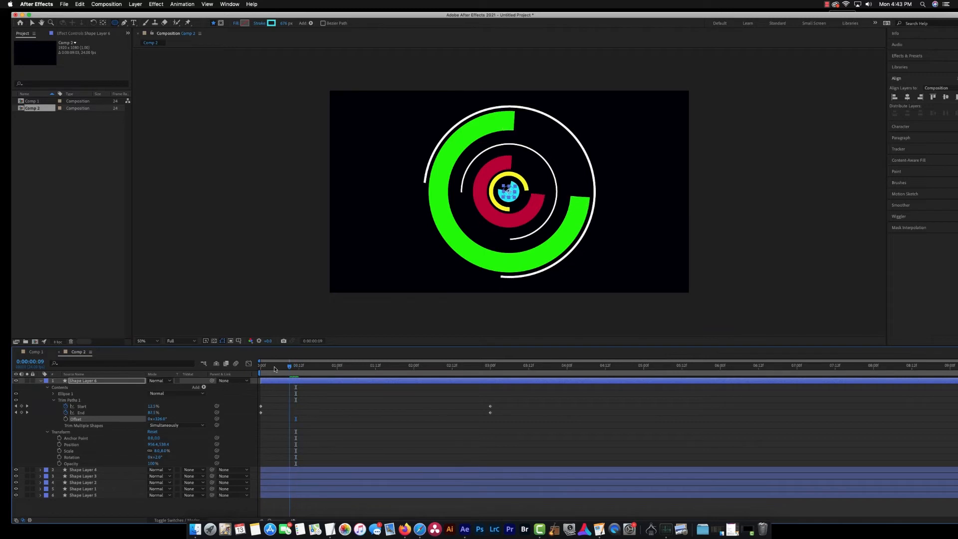
Step: Preview the ring animation from the first frame and scrub to 0:00:02:15 to inspect the trimmed arcs
{"action": "left_click_drag", "start_coordinate": [292, 368], "coordinate": [253, 373]}
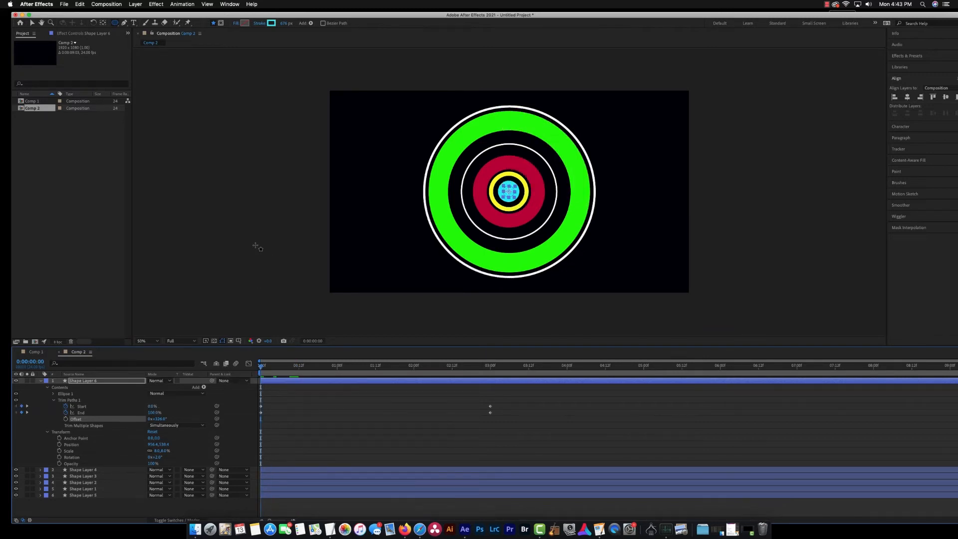
{"action": "left_click", "coordinate": [256, 245]}
{"action": "key", "text": "space"}
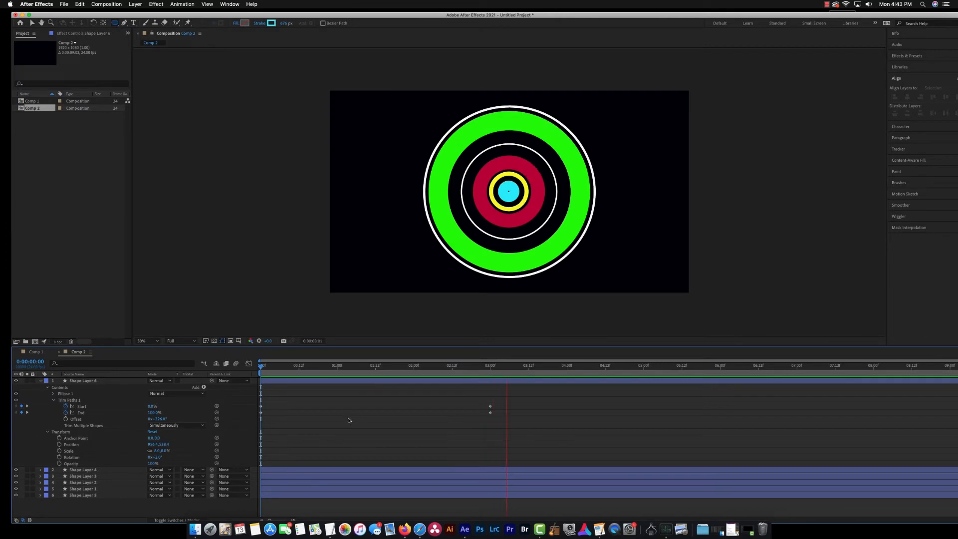
{"action": "key", "text": "space"}
{"action": "left_click_drag", "start_coordinate": [504, 368], "coordinate": [461, 367]}
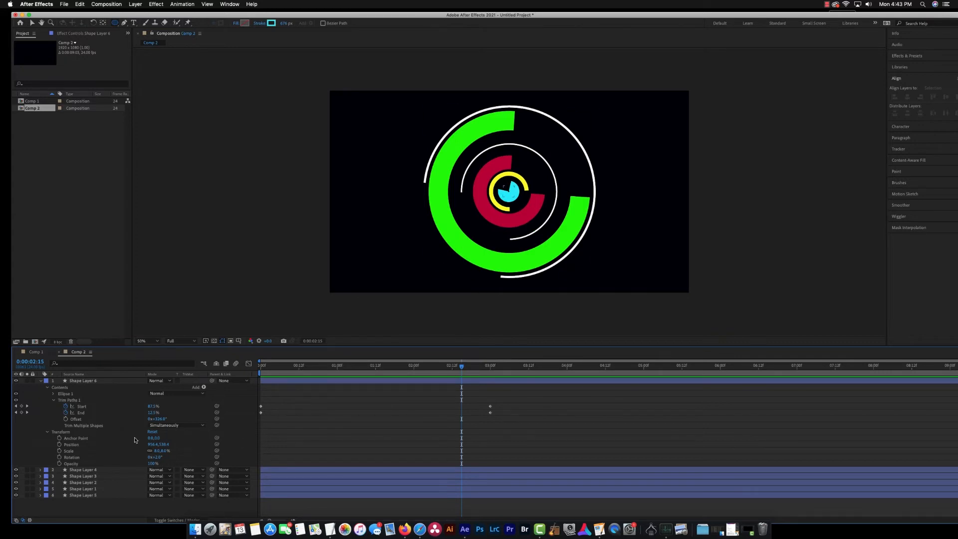
Step: Collapse the cyan disc's layer and set the inner white ring's Trim Paths Offset to 309°
{"action": "left_click", "coordinate": [41, 382]}
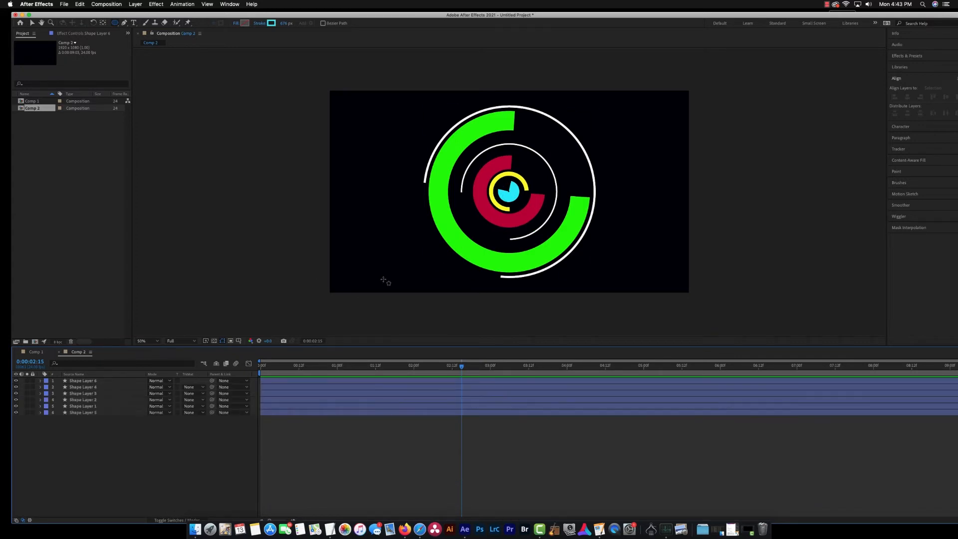
{"action": "key", "text": "v"}
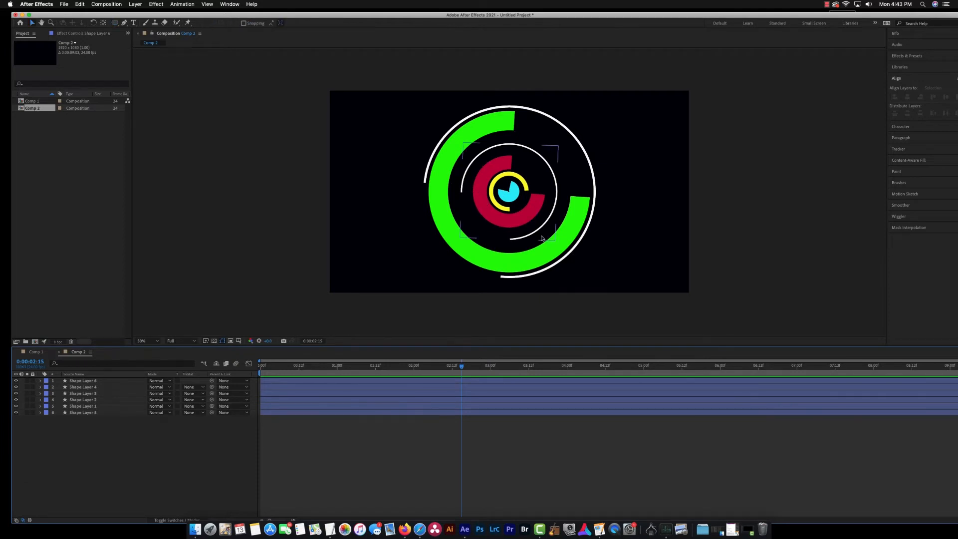
{"action": "left_click", "coordinate": [487, 153]}
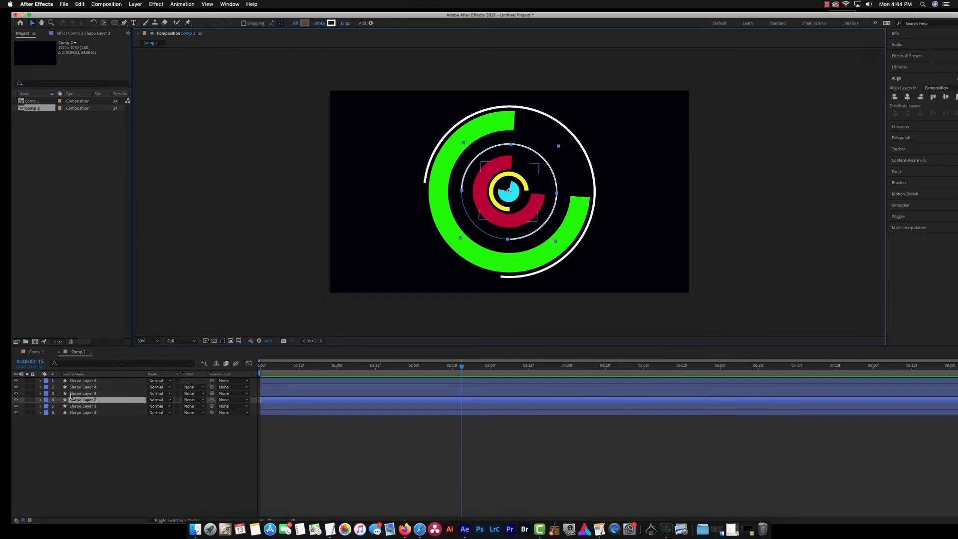
{"action": "left_click", "coordinate": [40, 401]}
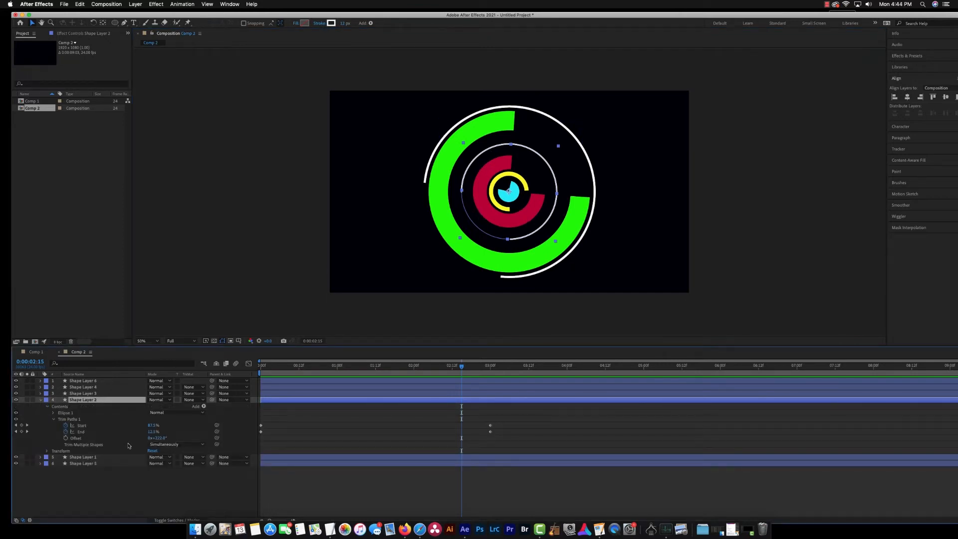
{"action": "left_click_drag", "start_coordinate": [158, 438], "coordinate": [204, 453]}
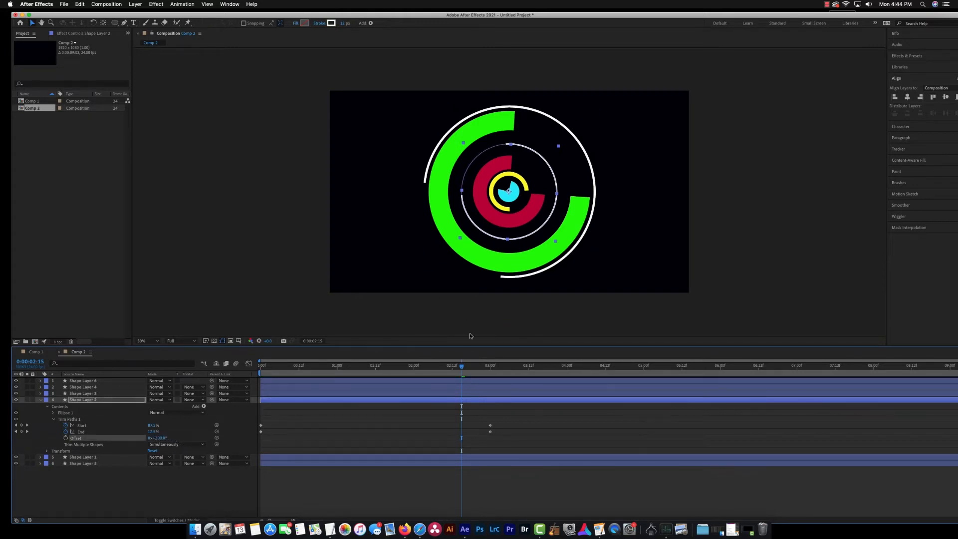
Step: Play the animation again and scrub to 0:00:02:09 to check the inner white ring's changed offset
{"action": "key", "text": "space"}
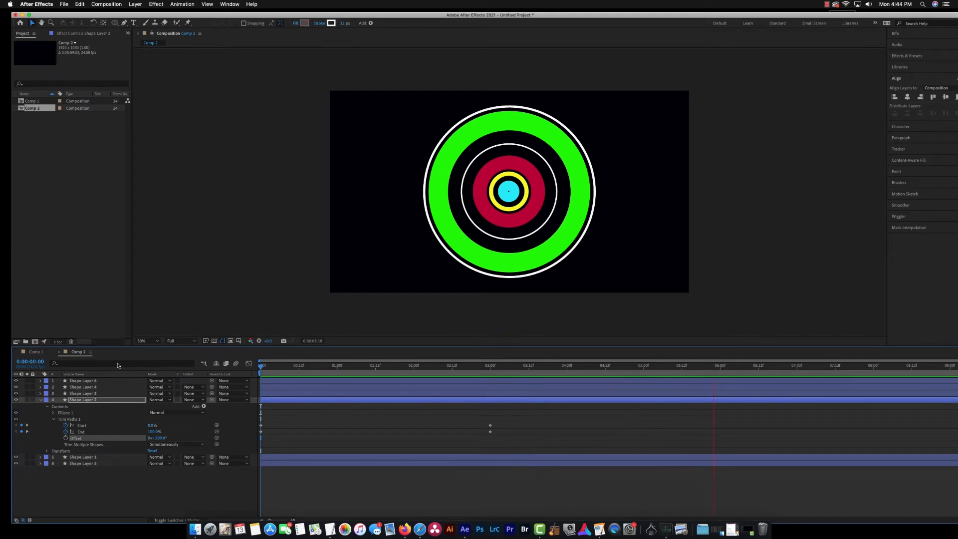
{"action": "key", "text": "space"}
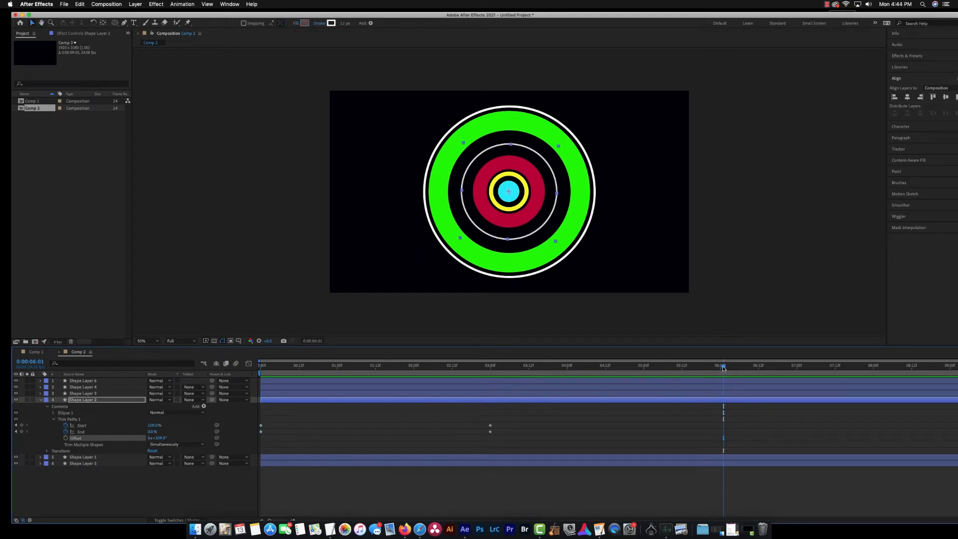
{"action": "left_click_drag", "start_coordinate": [722, 366], "coordinate": [440, 396]}
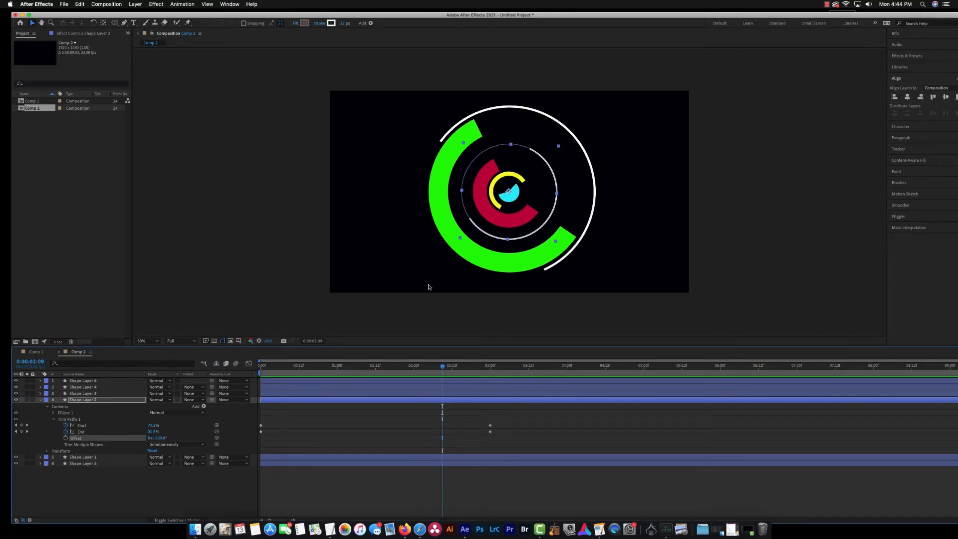
Step: Try to select the red ring in the composition, and collapse the inner white ring's layer
{"action": "left_click", "coordinate": [493, 221]}
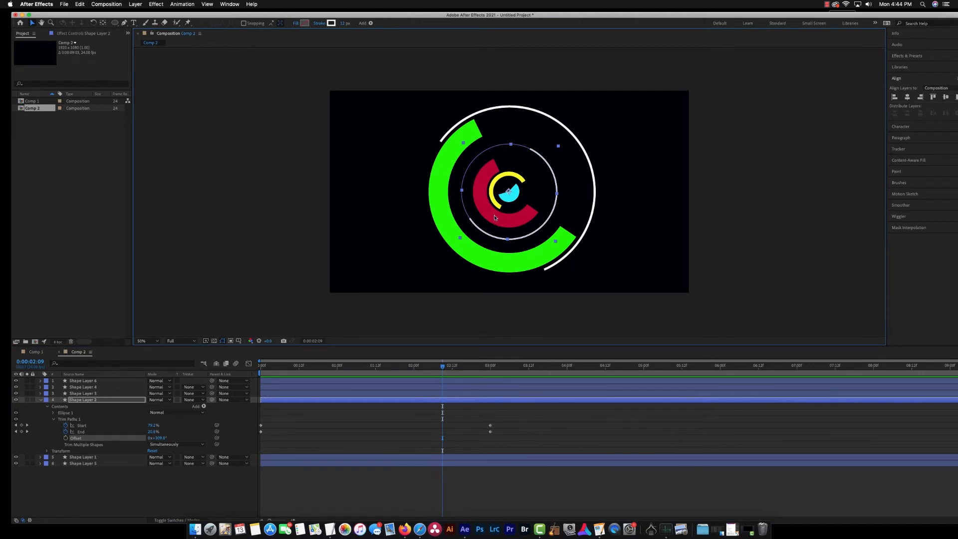
{"action": "left_click", "coordinate": [525, 329]}
{"action": "left_click", "coordinate": [509, 225]}
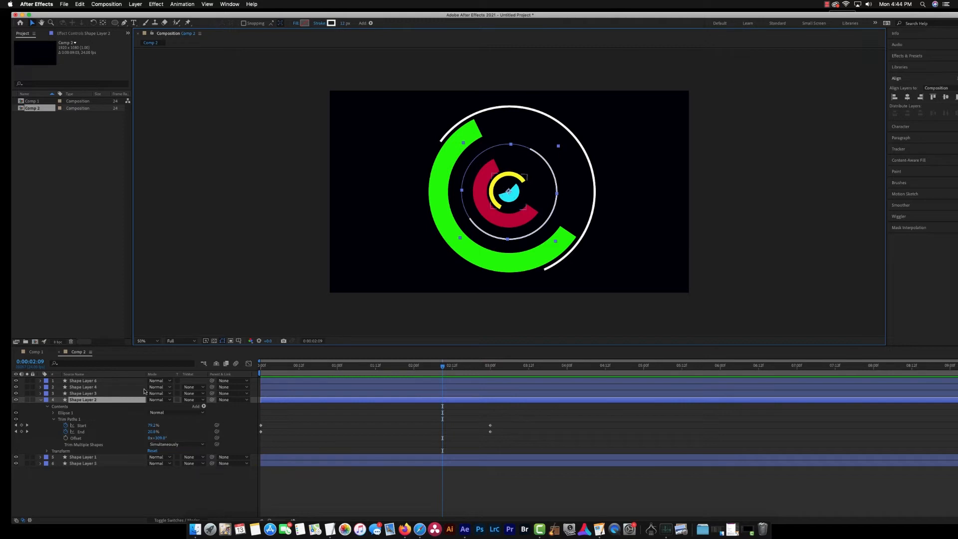
{"action": "left_click", "coordinate": [40, 400]}
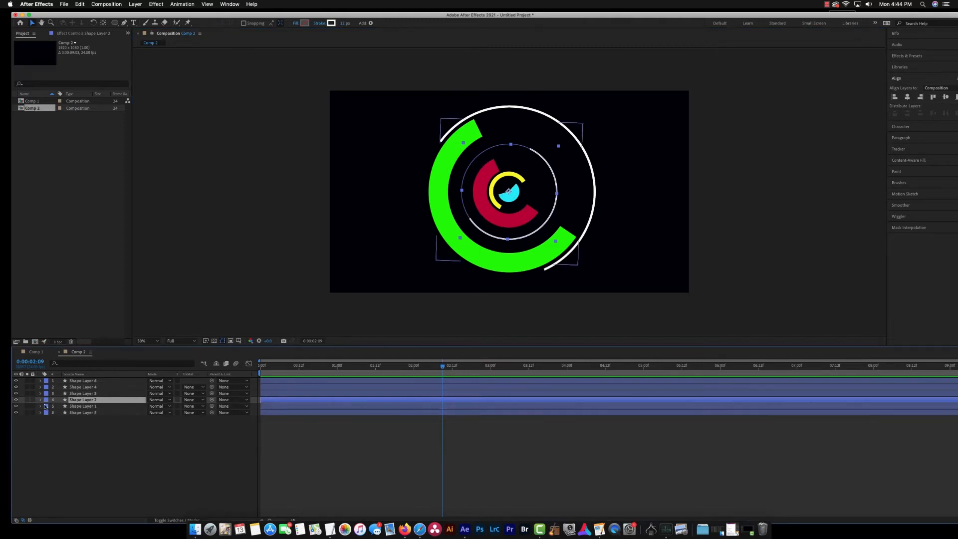
Step: Identify the red ring's layer by switching its visibility off and on, and set its Trim Paths Offset to 1x+134°
{"action": "left_click", "coordinate": [92, 394]}
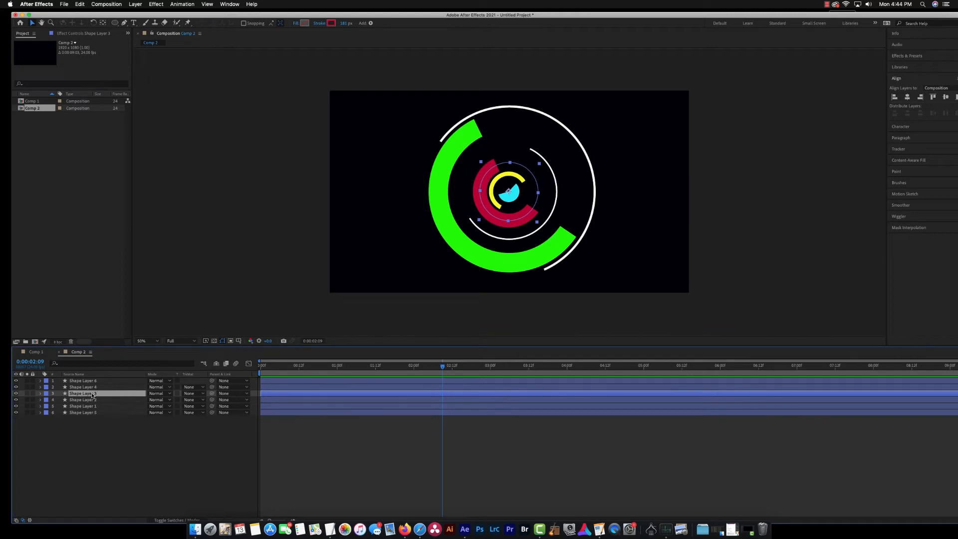
{"action": "left_click", "coordinate": [16, 393]}
{"action": "left_click", "coordinate": [15, 394]}
{"action": "left_click", "coordinate": [15, 394]}
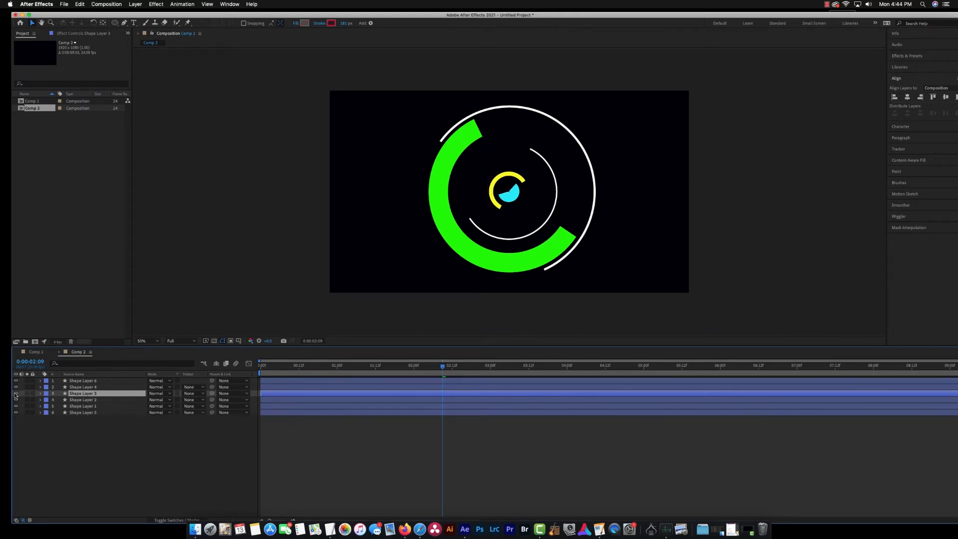
{"action": "left_click", "coordinate": [16, 394]}
{"action": "left_click", "coordinate": [41, 394]}
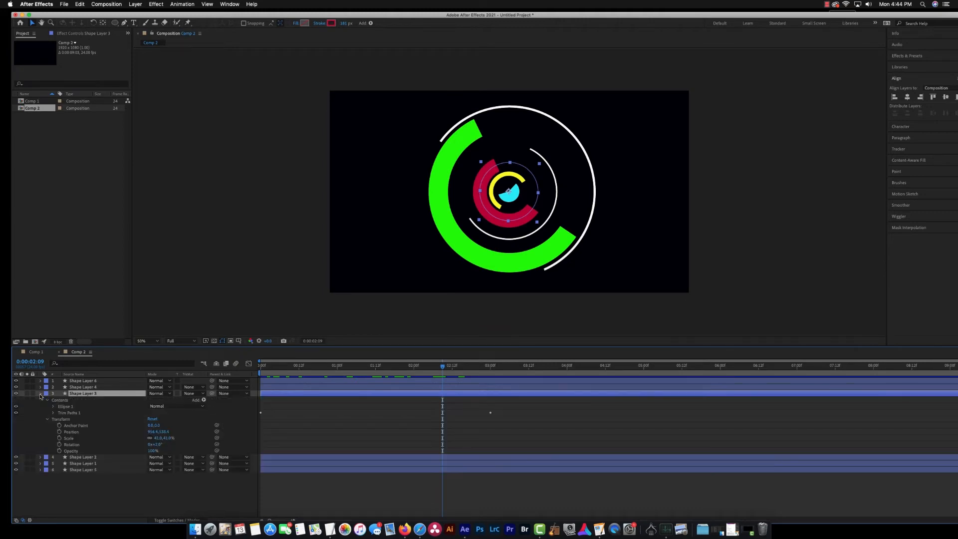
{"action": "left_click", "coordinate": [52, 413]}
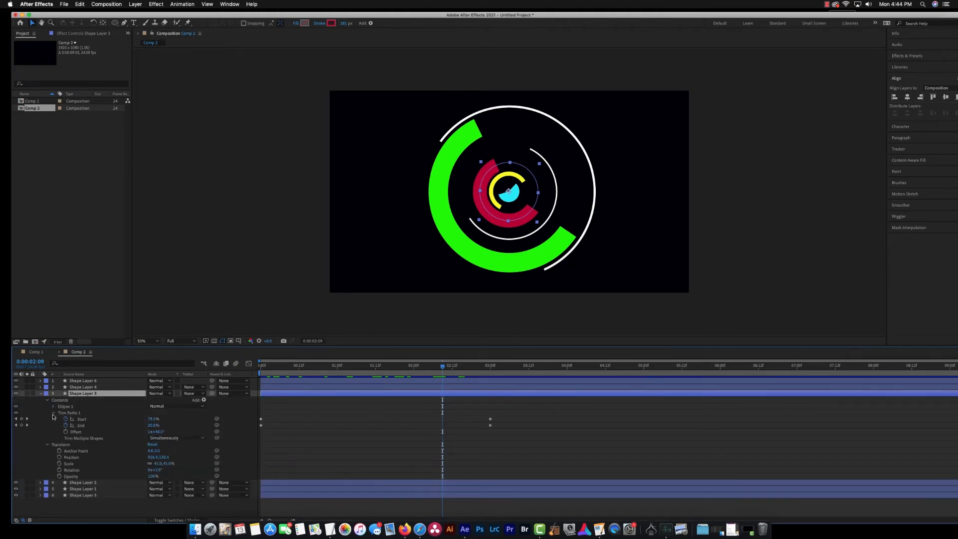
{"action": "left_click", "coordinate": [158, 432]}
{"action": "left_click_drag", "start_coordinate": [159, 431], "coordinate": [196, 440]}
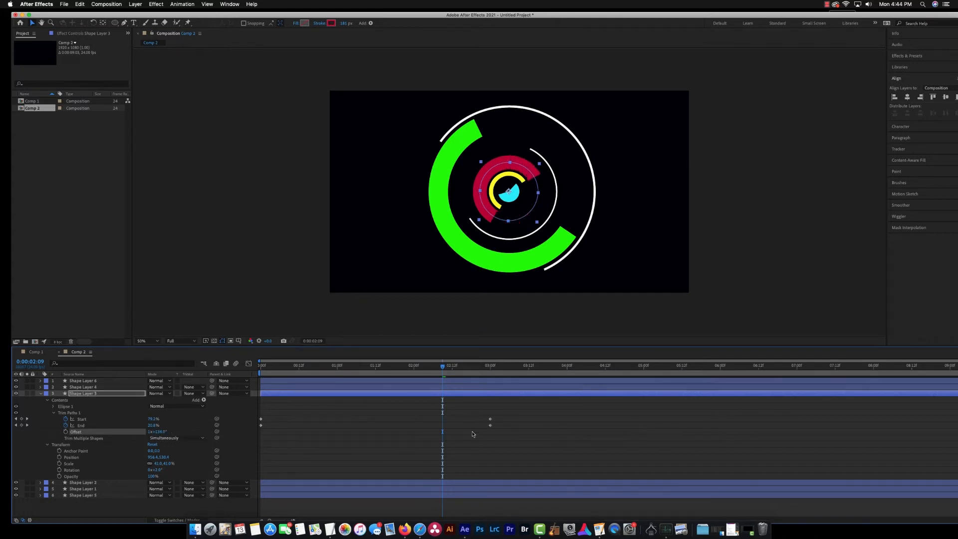
{"action": "left_click", "coordinate": [543, 451]}
Step: Play the animation twice from the first frame to check the red ring's changed offset, and collapse its layer
{"action": "left_click_drag", "start_coordinate": [446, 367], "coordinate": [175, 370]}
{"action": "key", "text": "space"}
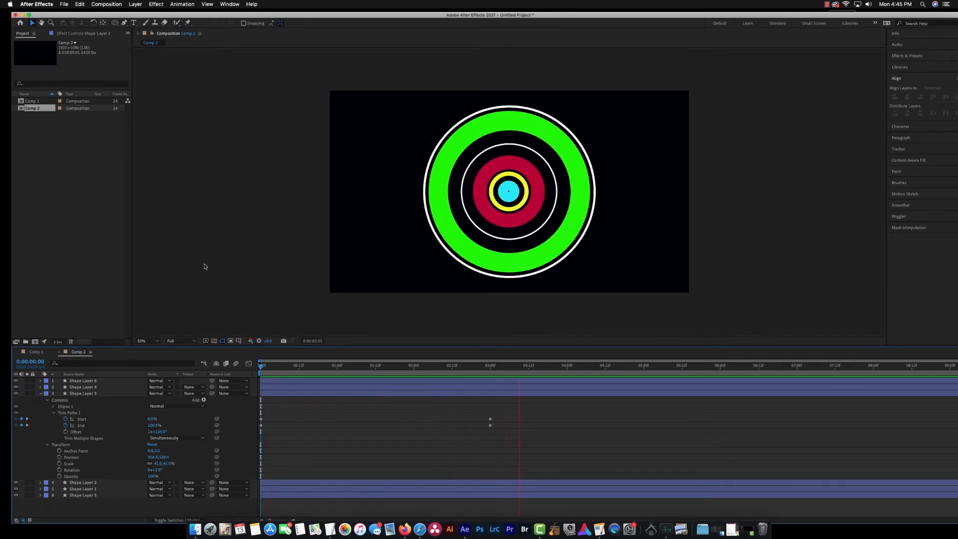
{"action": "key", "text": "space"}
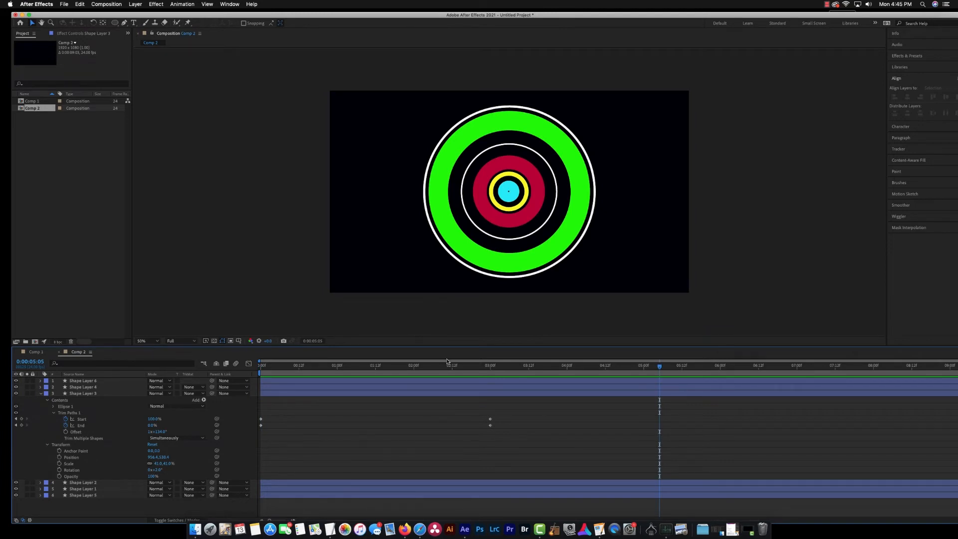
{"action": "left_click_drag", "start_coordinate": [447, 361], "coordinate": [200, 362]}
{"action": "key", "text": "space"}
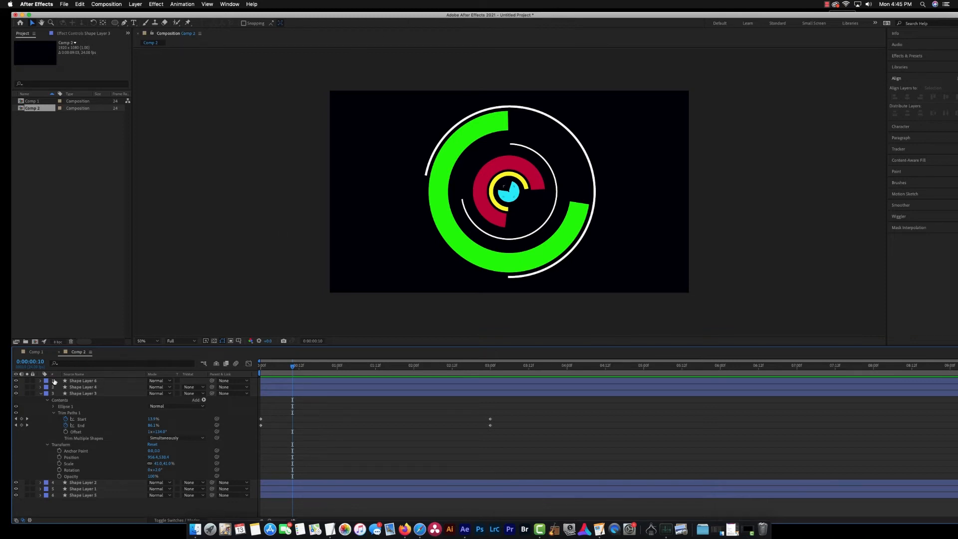
{"action": "left_click", "coordinate": [41, 394]}
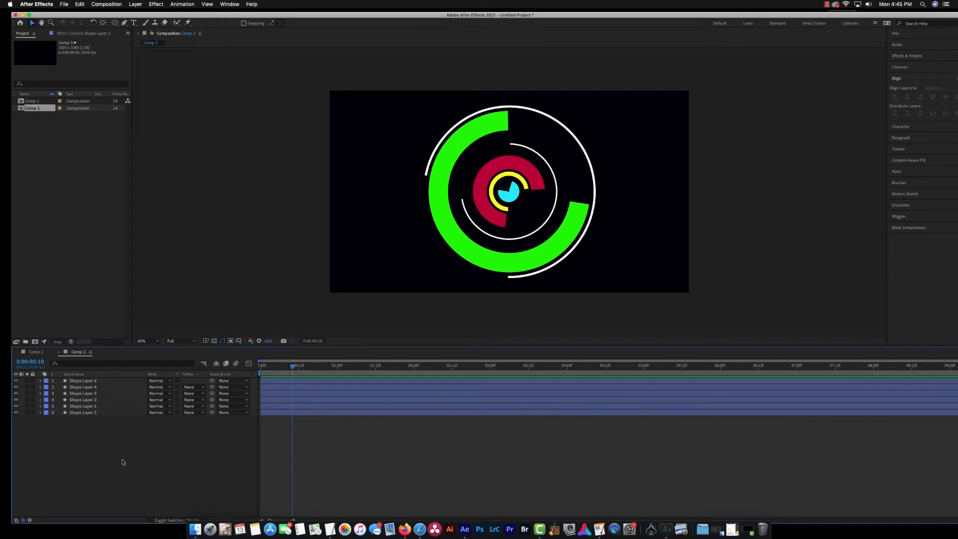
Step: Reveal the keyframed Start and End properties of all six shape layers and return to the first frame
{"action": "left_click_drag", "start_coordinate": [123, 462], "coordinate": [92, 379]}
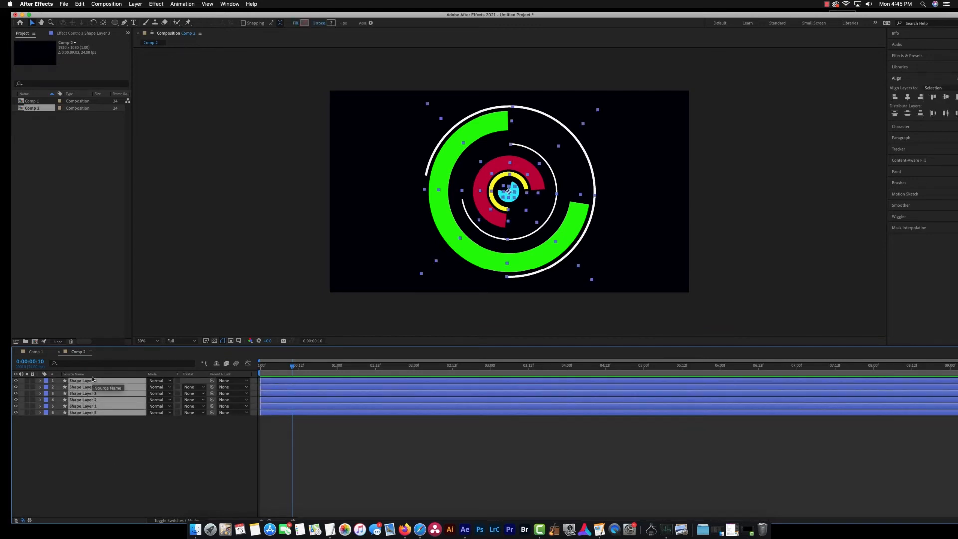
{"action": "key", "text": "u"}
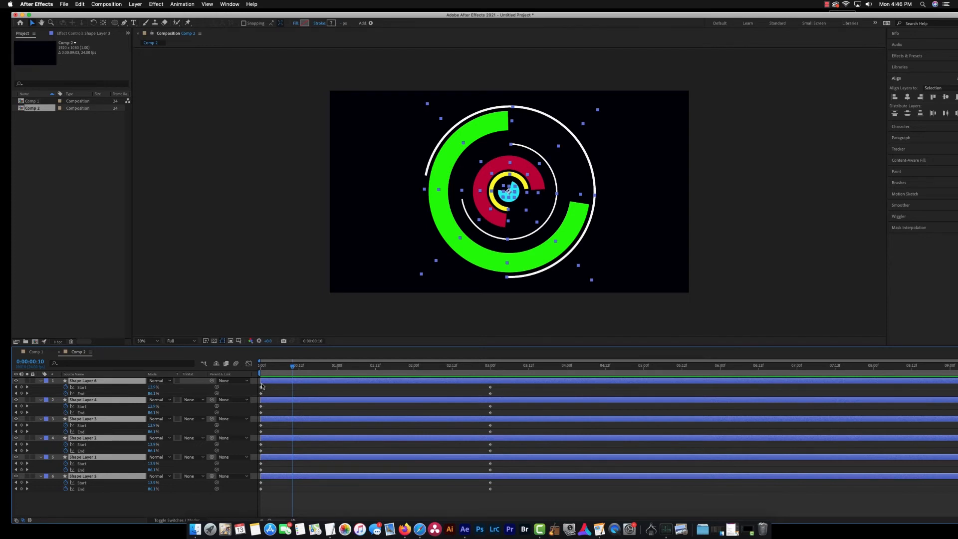
{"action": "left_click_drag", "start_coordinate": [293, 368], "coordinate": [246, 368]}
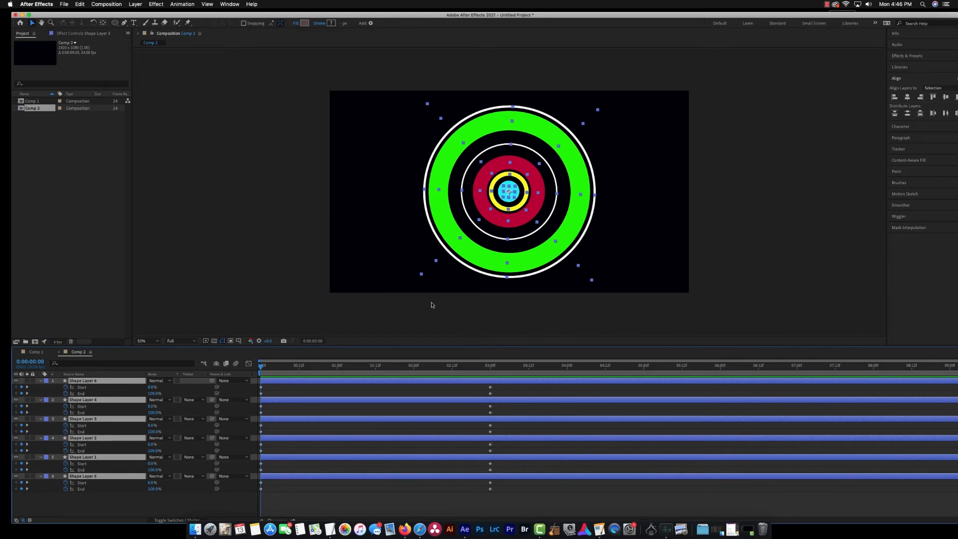
{"action": "mouse_move", "coordinate": [261, 369]}
{"action": "left_mouse_down"}
{"action": "mouse_move", "coordinate": [306, 382]}
{"action": "mouse_move", "coordinate": [252, 373]}
{"action": "mouse_move", "coordinate": [379, 397]}
{"action": "mouse_move", "coordinate": [288, 391]}
{"action": "mouse_move", "coordinate": [535, 376]}
{"action": "mouse_move", "coordinate": [260, 358]}
{"action": "left_mouse_up"}
Step: Enlarge the application window and inspect the layers' linear Start and End curves in the Graph Editor
{"action": "double_click", "coordinate": [269, 14]}
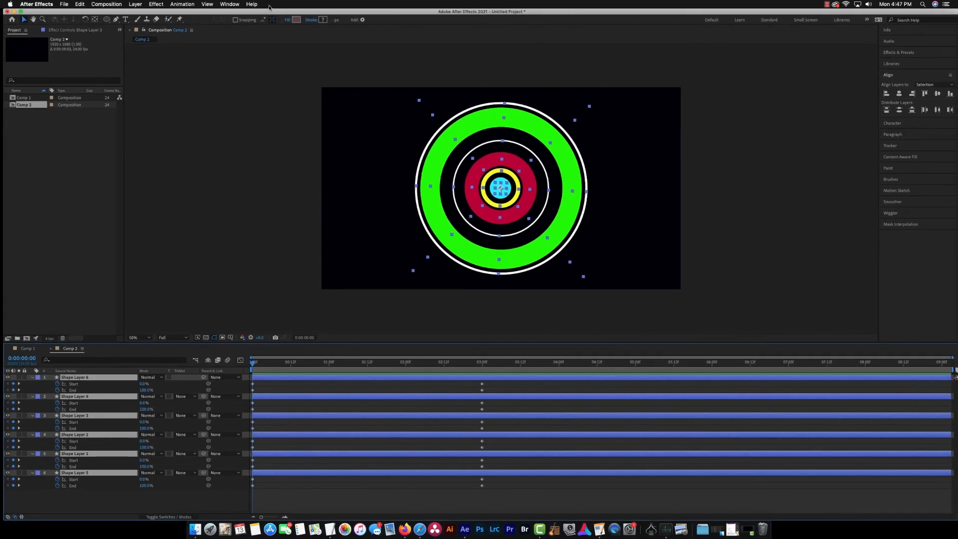
{"action": "left_click", "coordinate": [240, 361]}
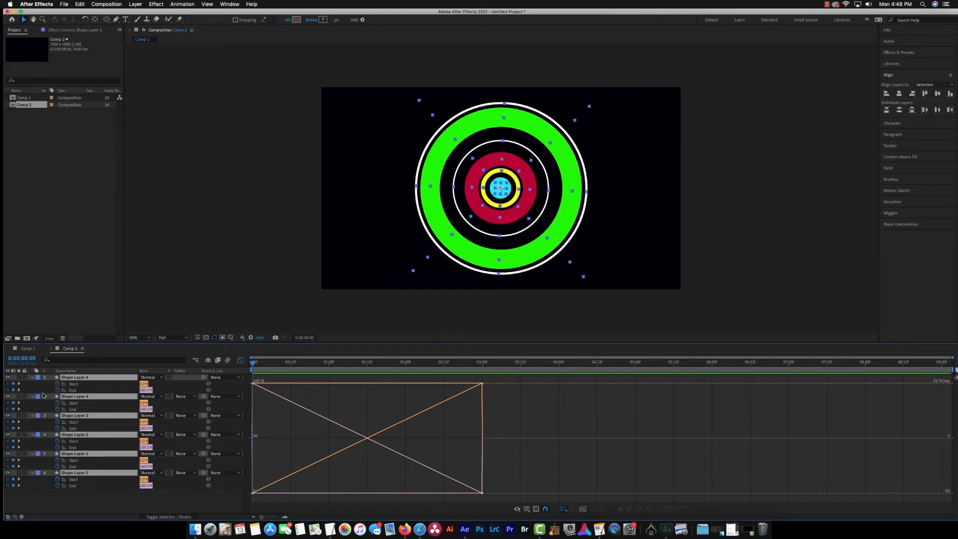
{"action": "left_click", "coordinate": [240, 360]}
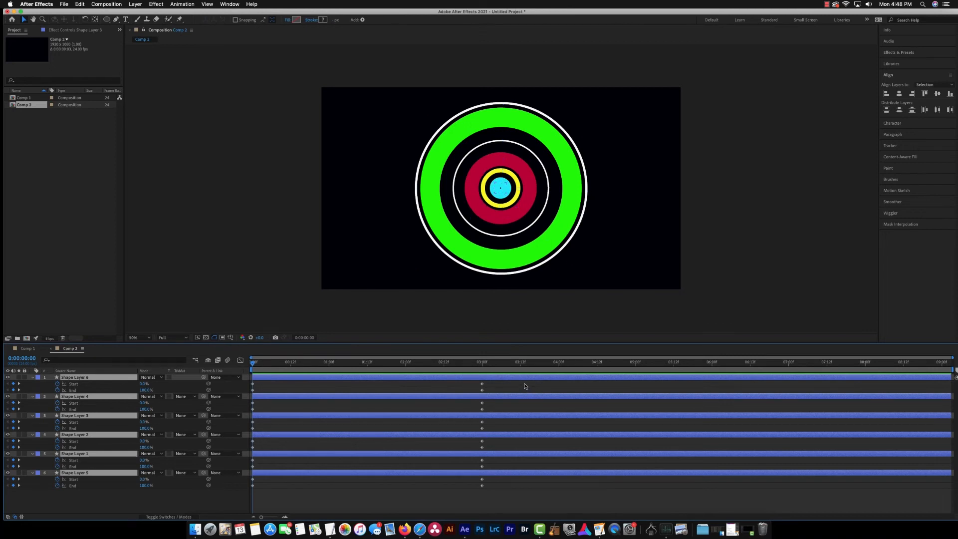
Step: Apply Easy Ease to every Start and End keyframe of the six shape layers
{"action": "left_click_drag", "start_coordinate": [525, 384], "coordinate": [243, 494]}
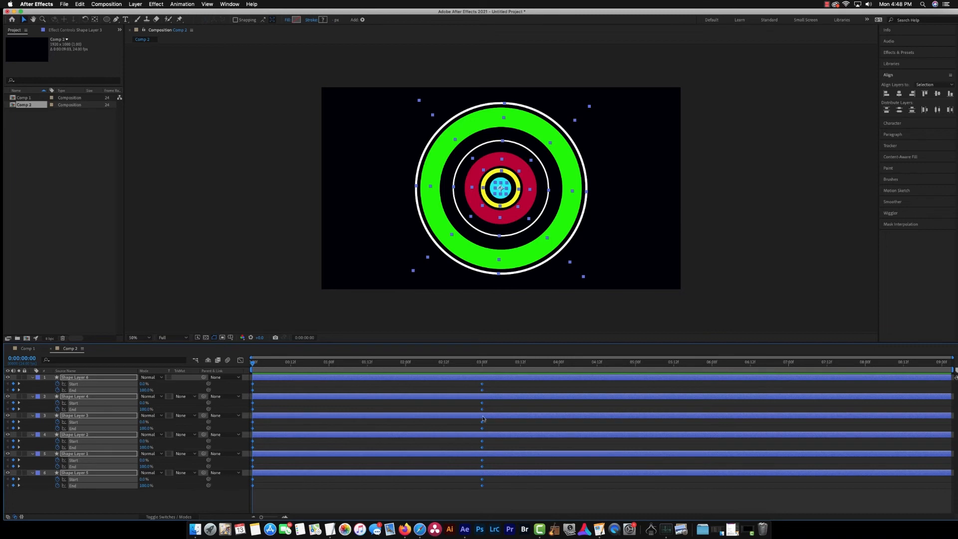
{"action": "right_click", "coordinate": [482, 385]}
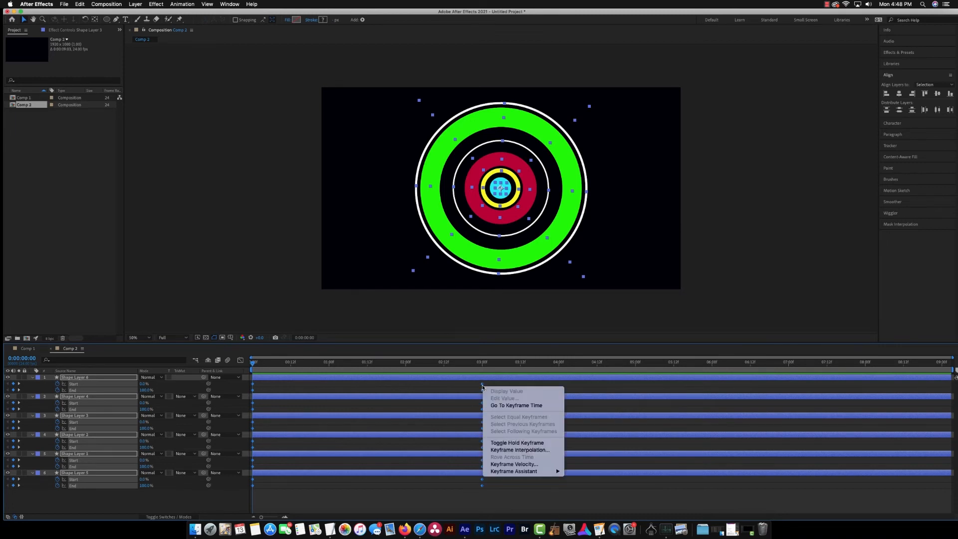
{"action": "mouse_move", "coordinate": [497, 473]}
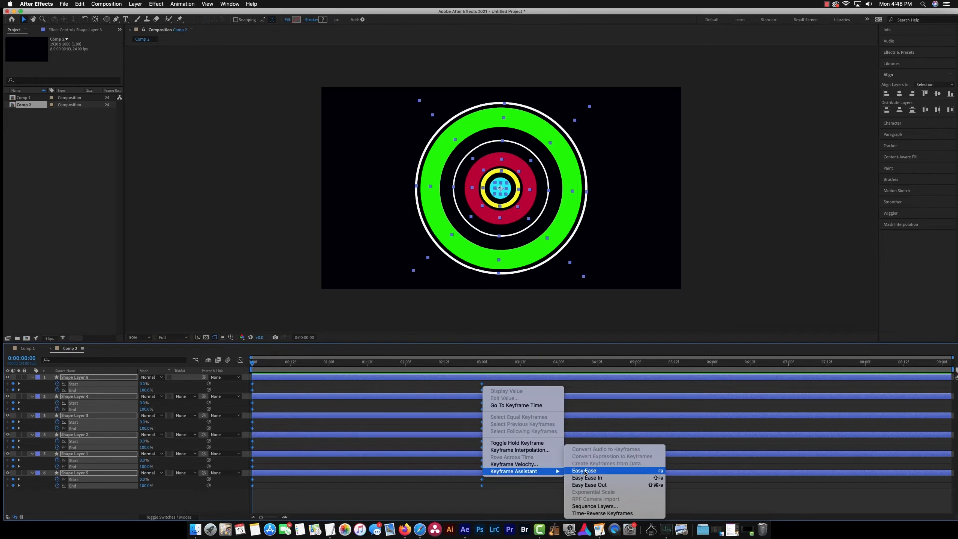
{"action": "left_click", "coordinate": [586, 472]}
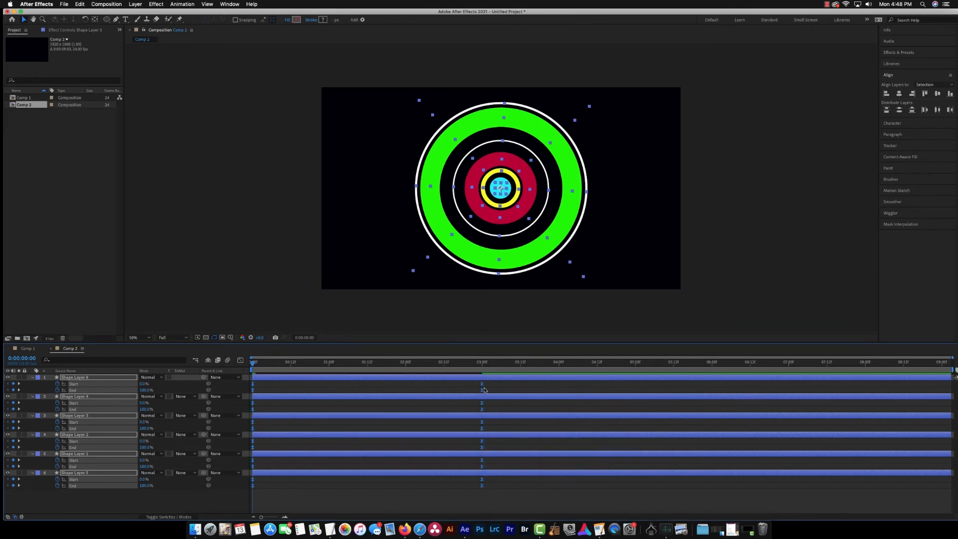
{"action": "left_click", "coordinate": [476, 500]}
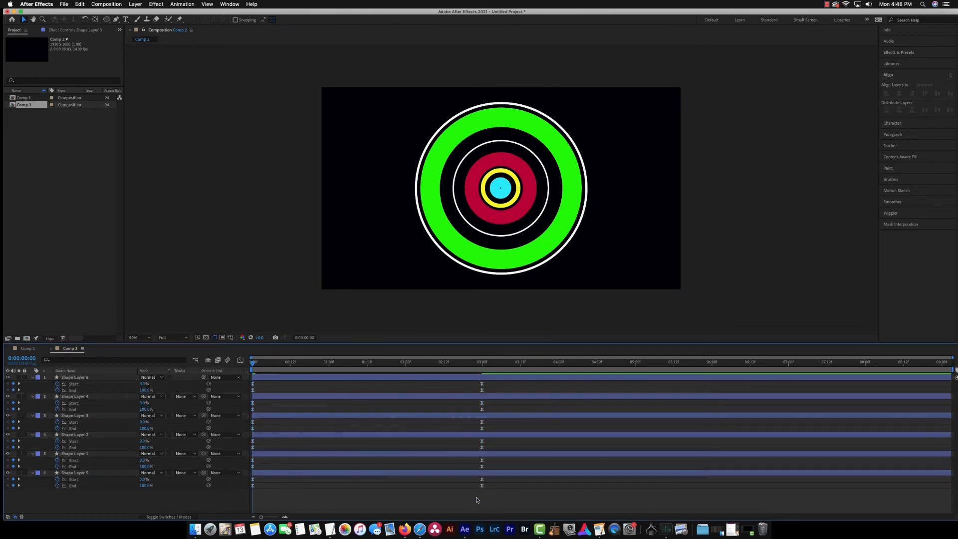
Step: Inspect the eased curves of the cyan disc's Start and End keyframes in the Graph Editor
{"action": "left_click", "coordinate": [482, 385]}
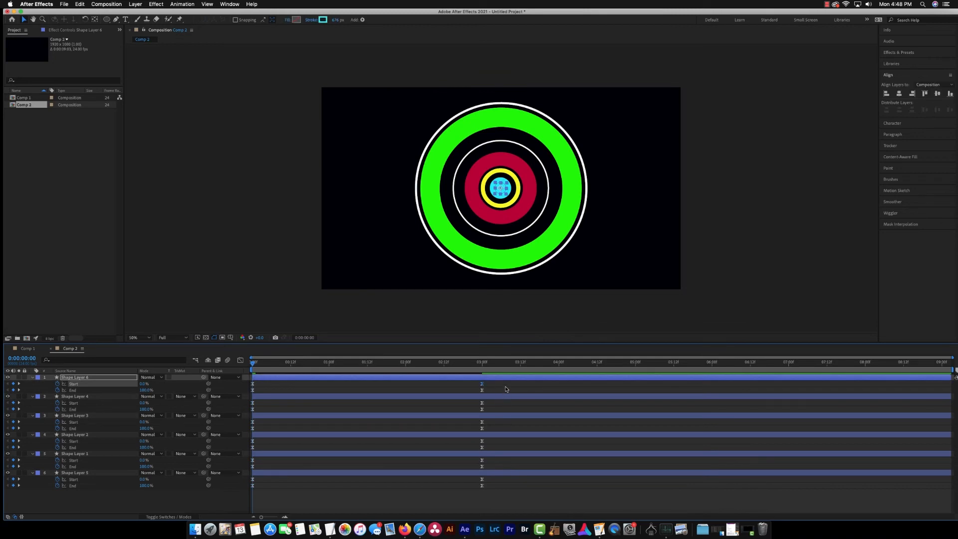
{"action": "left_click_drag", "start_coordinate": [506, 382], "coordinate": [245, 394]}
{"action": "left_click", "coordinate": [241, 360]}
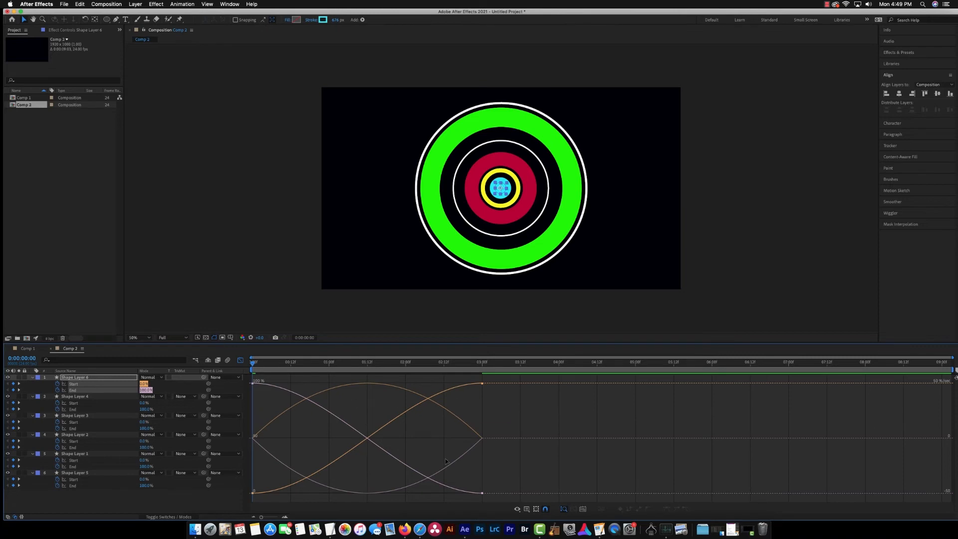
{"action": "left_click", "coordinate": [240, 360]}
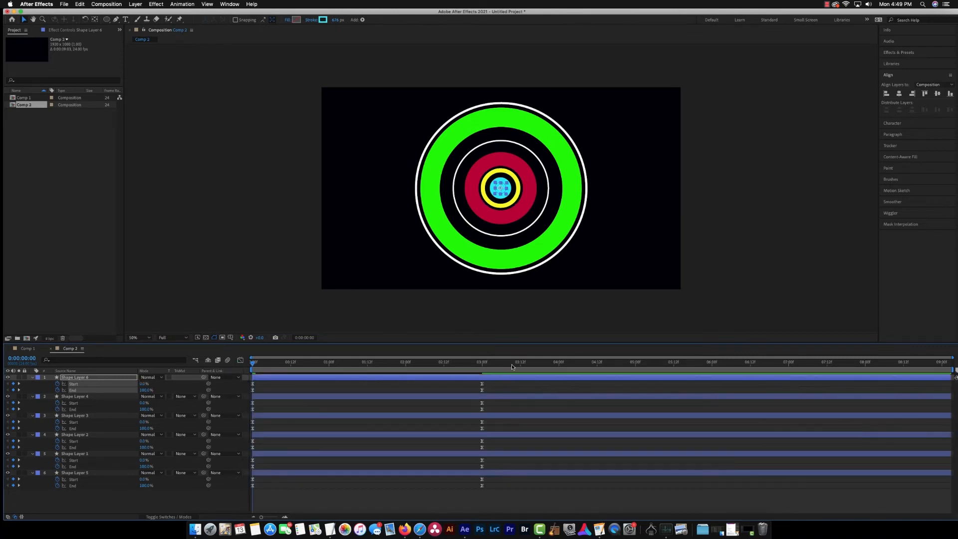
Step: Preview the eased ring animation several times from the first frame
{"action": "left_click_drag", "start_coordinate": [508, 363], "coordinate": [117, 351]}
{"action": "key", "text": "space"}
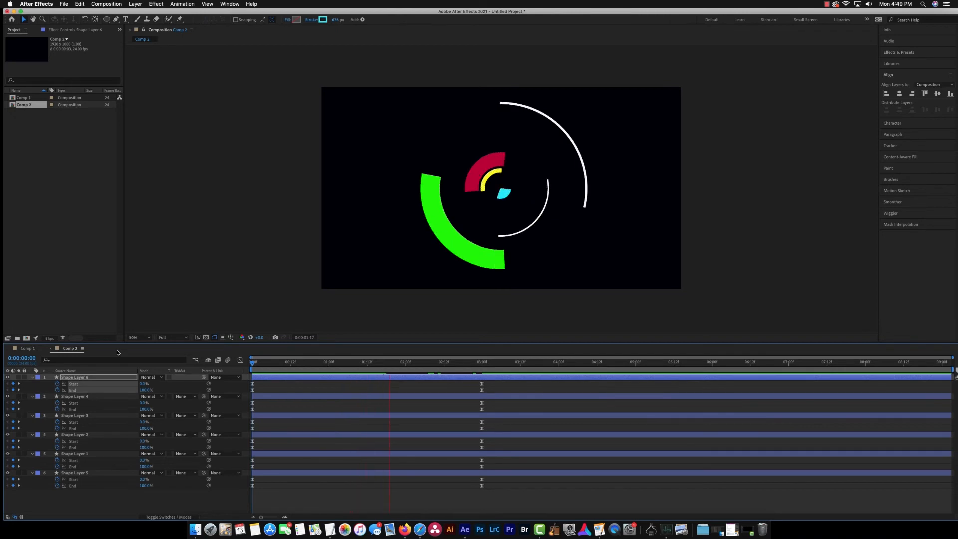
{"action": "key", "text": "space"}
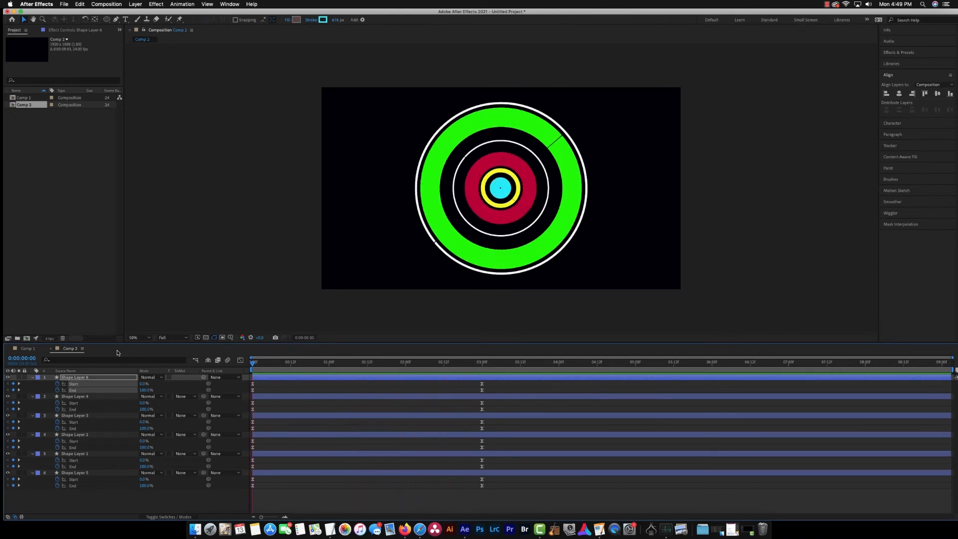
{"action": "key", "text": "space"}
{"action": "key", "text": "space"}
{"action": "key", "text": "space"}
{"action": "key", "text": "space"}
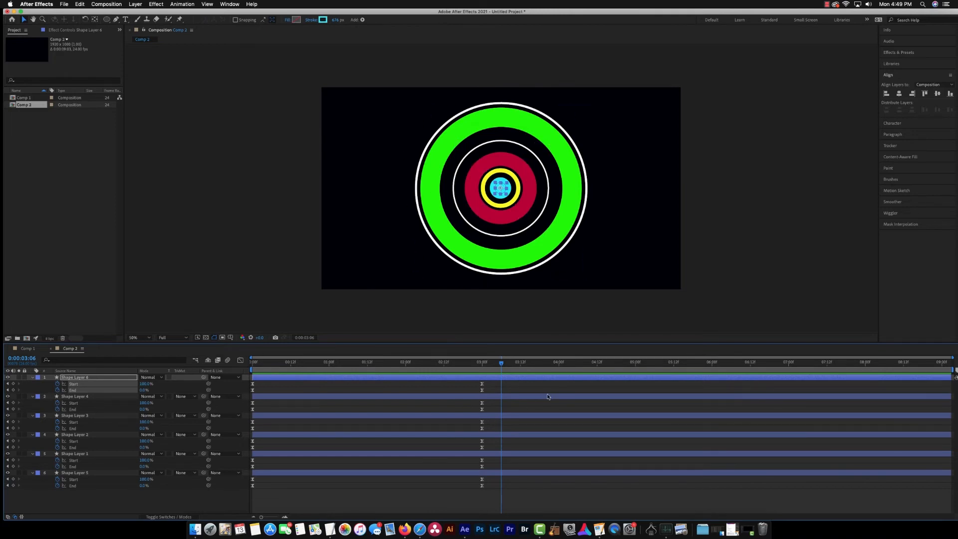
Step: Undo the Easy Ease, select all Start and End keyframes of the six layers, and reapply Easy Ease
{"action": "key", "text": "super+z"}
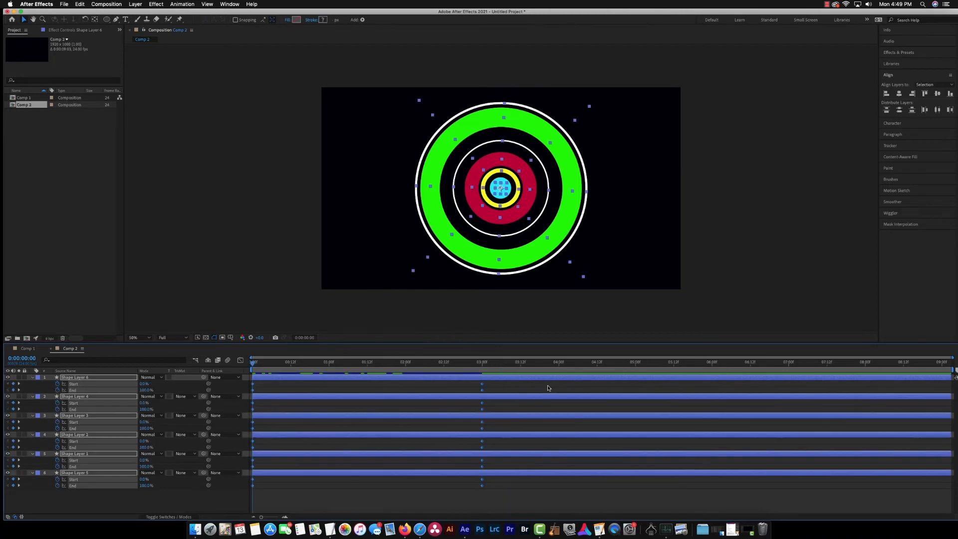
{"action": "left_click_drag", "start_coordinate": [498, 384], "coordinate": [244, 503]}
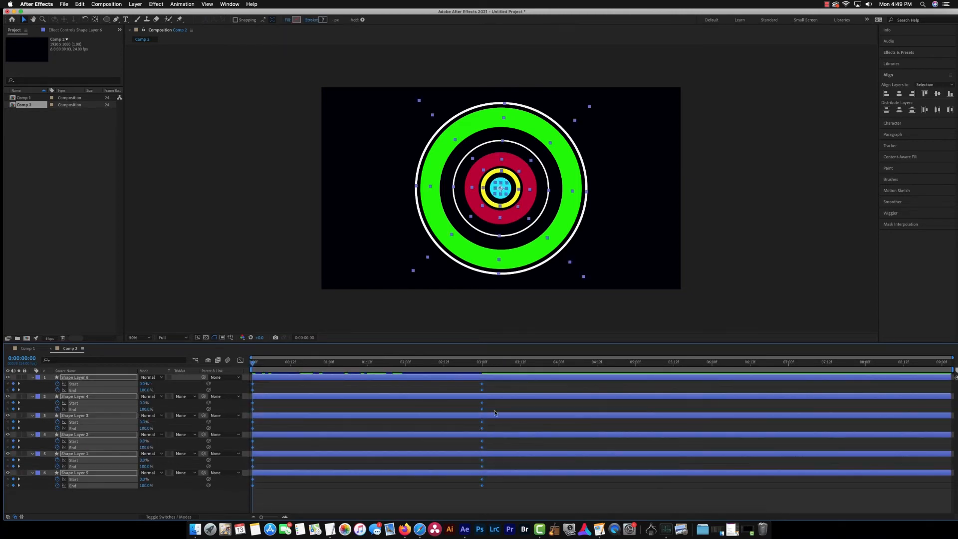
{"action": "right_click", "coordinate": [480, 388]}
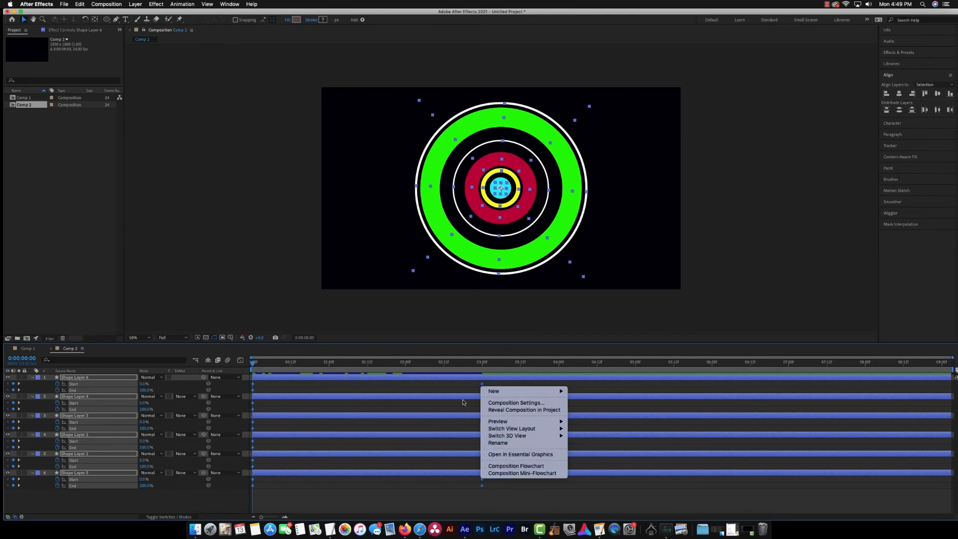
{"action": "left_click", "coordinate": [473, 394]}
{"action": "right_click", "coordinate": [482, 385]}
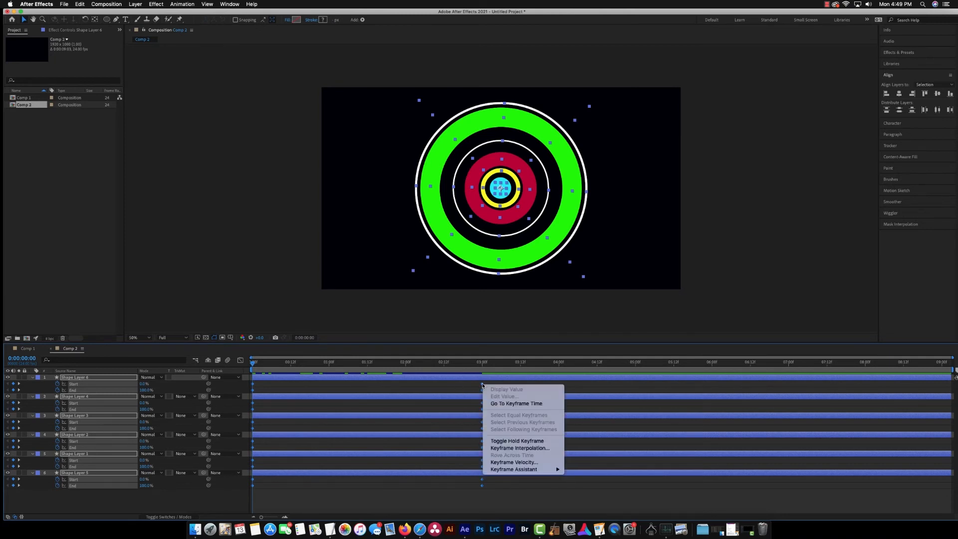
{"action": "mouse_move", "coordinate": [497, 469]}
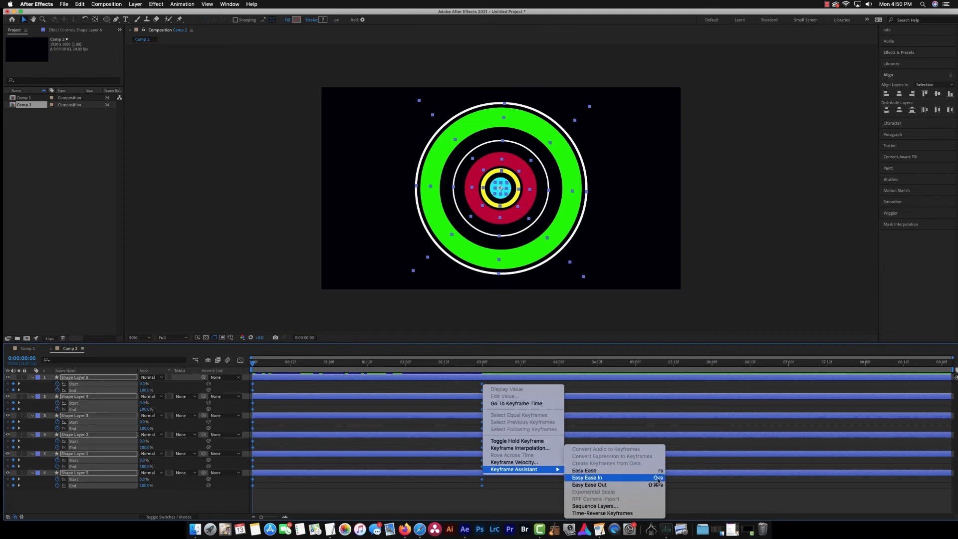
{"action": "key", "text": "F9"}
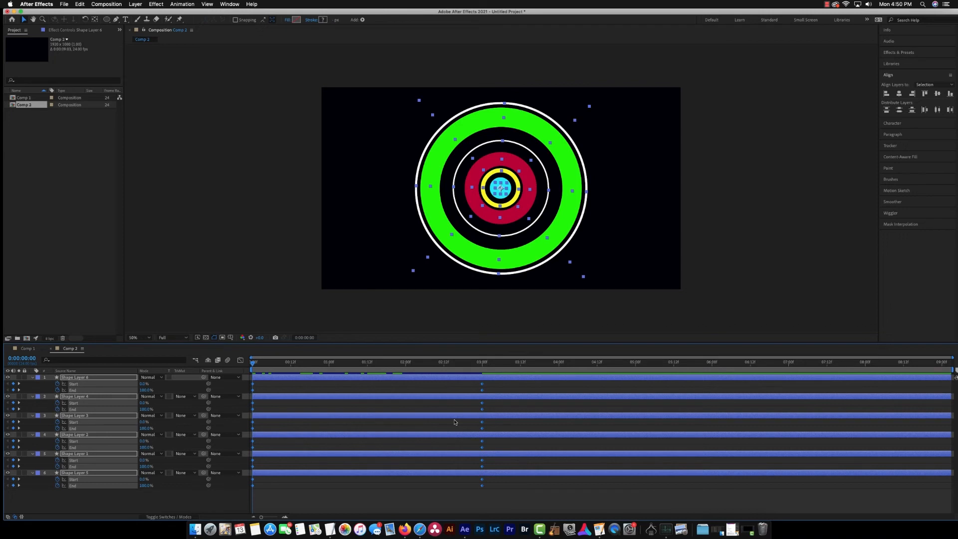
{"action": "key", "text": "F9"}
Step: Enable motion blur for the composition and preview the eased animation, stopping at 0:00:00:14
{"action": "mouse_move", "coordinate": [427, 11]}
{"action": "left_mouse_down"}
{"action": "mouse_move", "coordinate": [441, 11]}
{"action": "mouse_move", "coordinate": [429, 11]}
{"action": "left_mouse_up"}
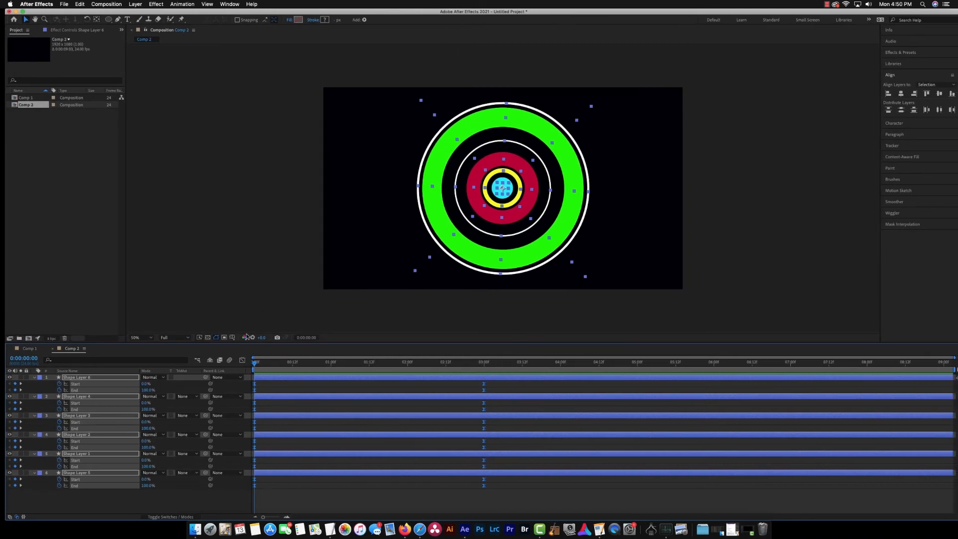
{"action": "left_click", "coordinate": [229, 360]}
{"action": "key", "text": "space"}
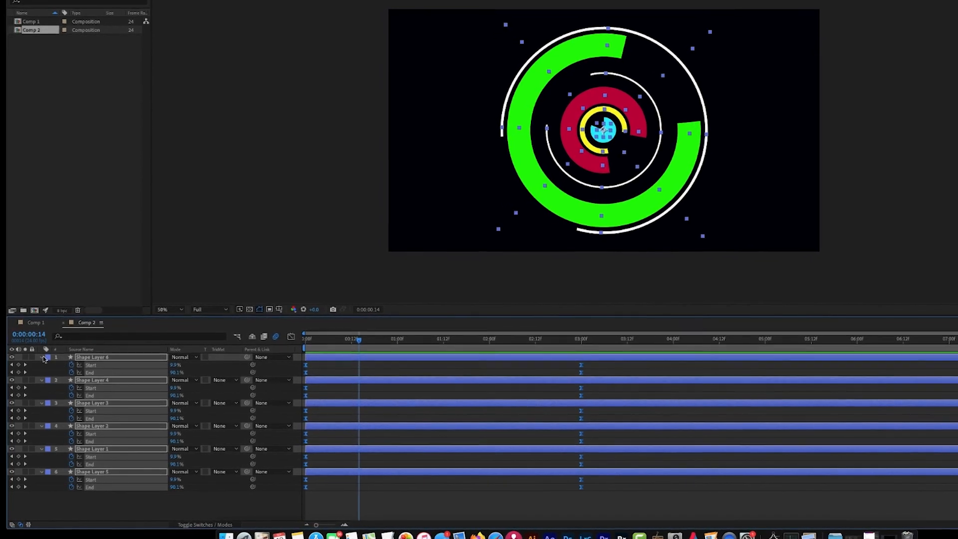
Step: Collapse the keyframed properties of all six shape layers and clear the layer selection
{"action": "key", "text": "u"}
{"action": "left_click", "coordinate": [150, 432]}
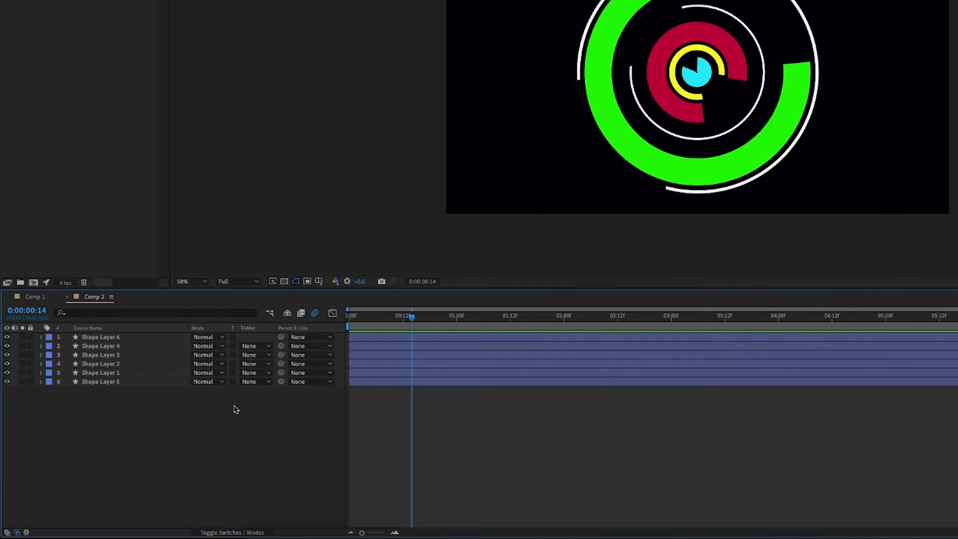
Step: Show the layer switches and turn on motion blur for all six shape layers
{"action": "left_click", "coordinate": [216, 337]}
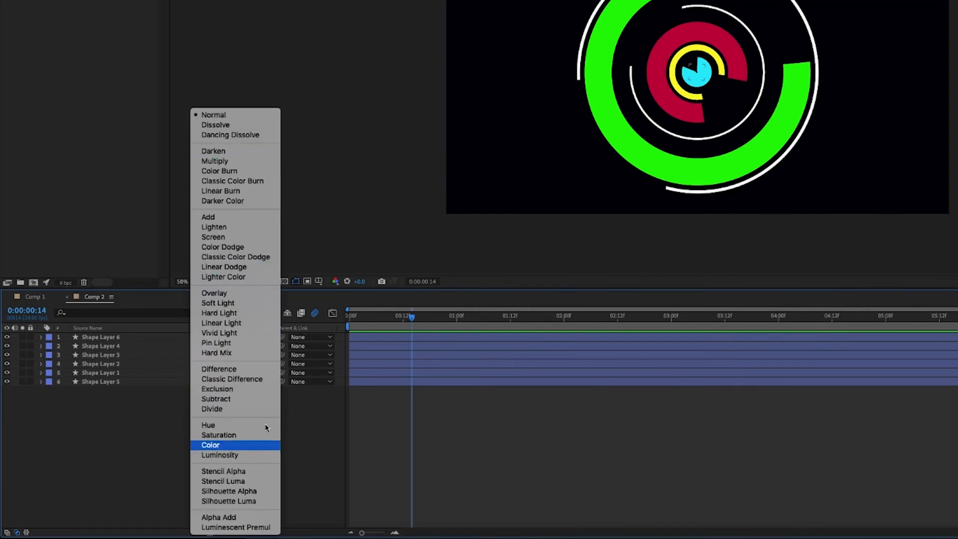
{"action": "left_click", "coordinate": [323, 454]}
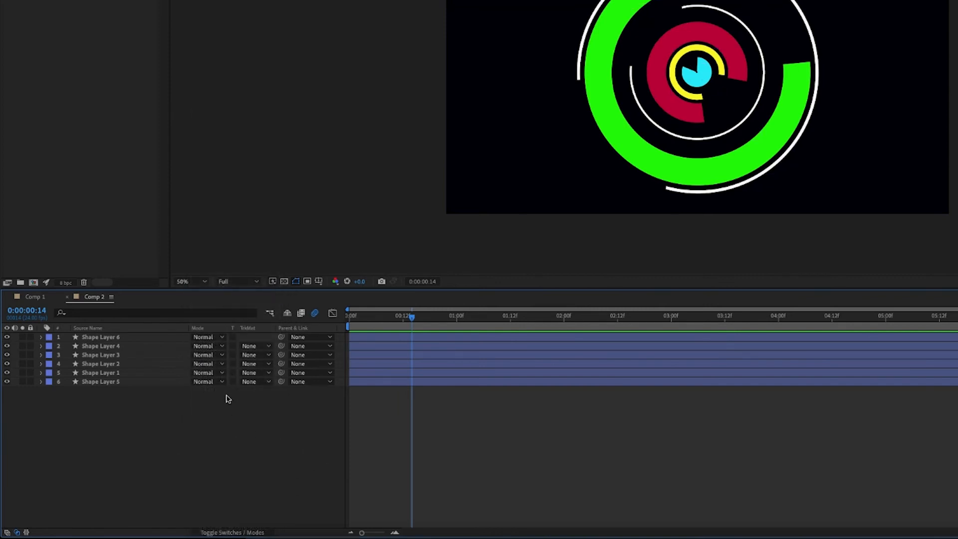
{"action": "left_click", "coordinate": [315, 314]}
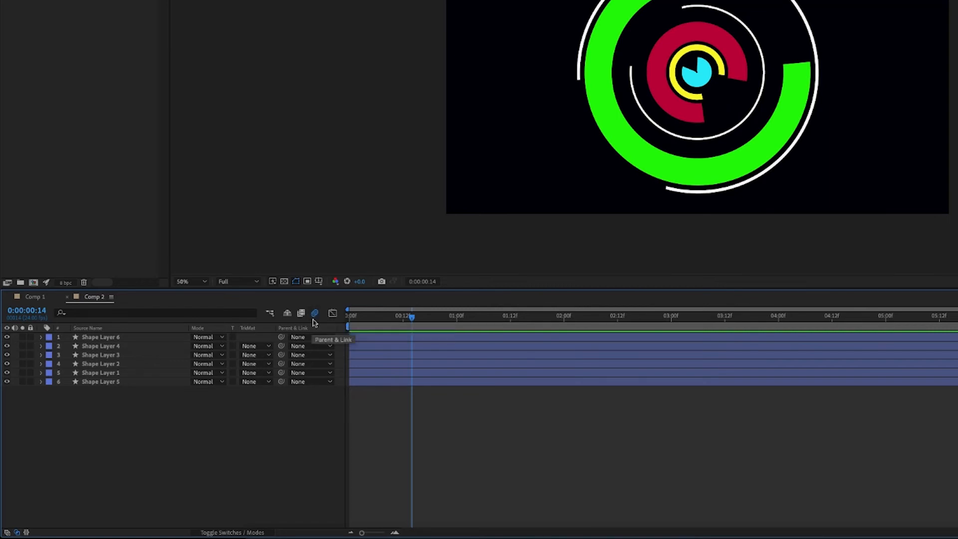
{"action": "left_click", "coordinate": [216, 533]}
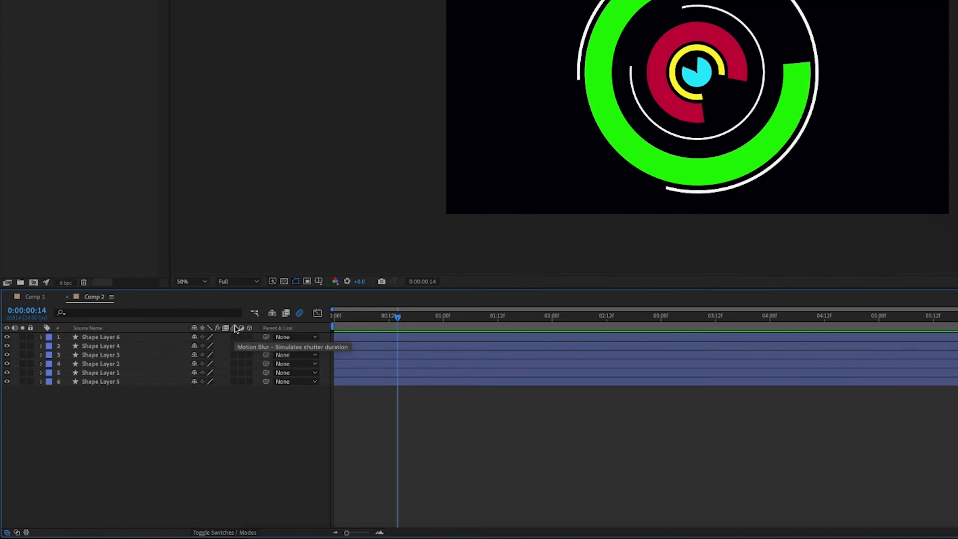
{"action": "left_click_drag", "start_coordinate": [235, 381], "coordinate": [236, 337]}
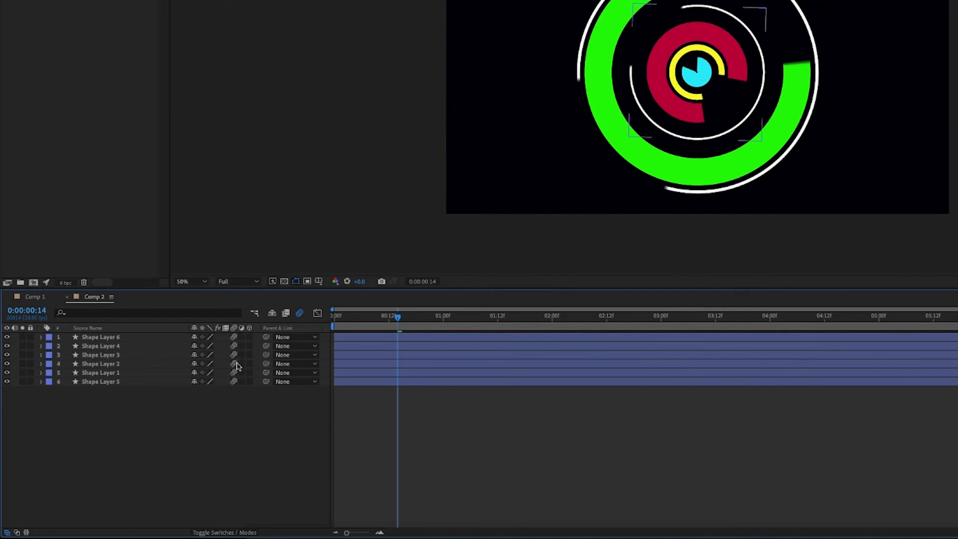
Step: Compare the rings with composition motion blur off and on around 0:00:00:15, leaving motion blur enabled
{"action": "left_click", "coordinate": [300, 314]}
{"action": "left_click", "coordinate": [224, 353]}
{"action": "left_click", "coordinate": [299, 315]}
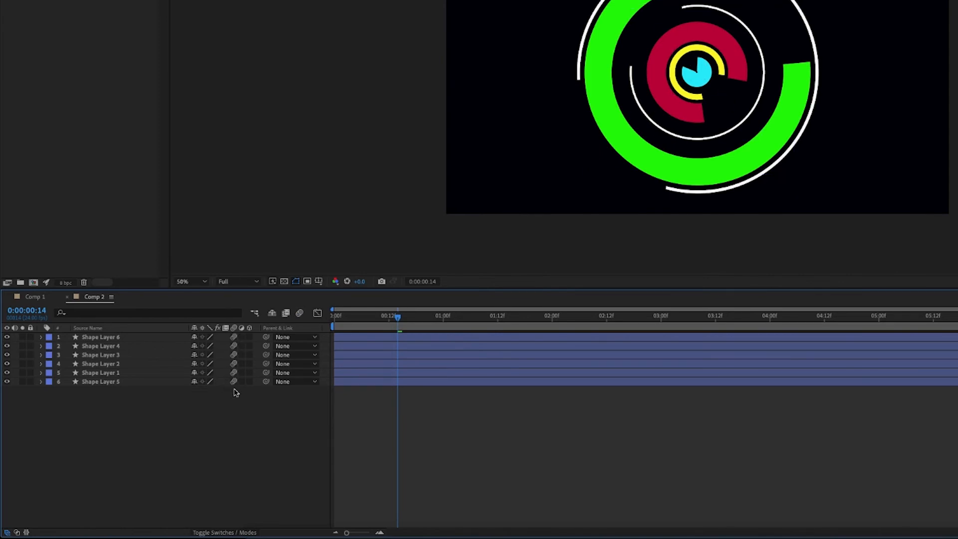
{"action": "mouse_move", "coordinate": [397, 324]}
{"action": "left_mouse_down"}
{"action": "mouse_move", "coordinate": [506, 333]}
{"action": "mouse_move", "coordinate": [402, 329]}
{"action": "left_mouse_up"}
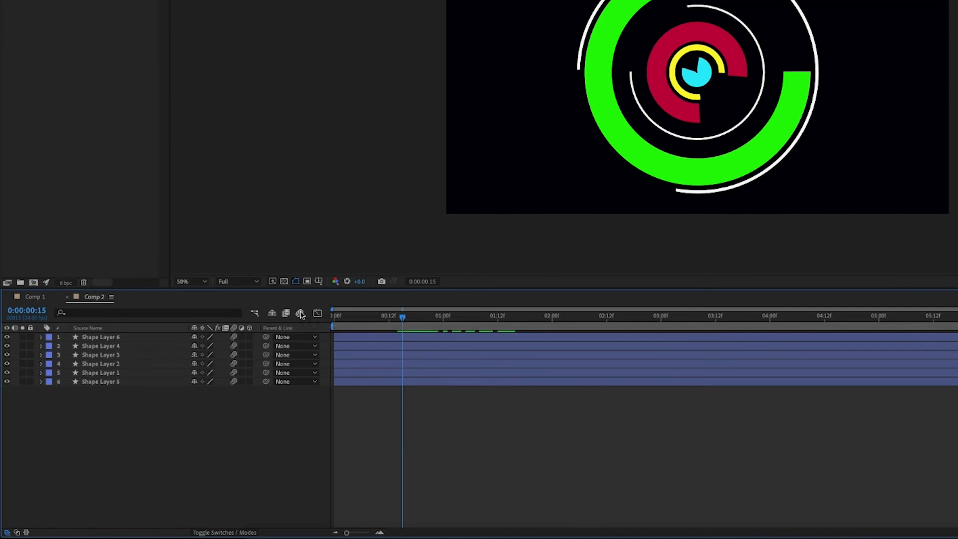
{"action": "left_click", "coordinate": [300, 314]}
Step: Preview the motion-blurred animation from the first frame, and park the playhead at 0:00:02:13
{"action": "left_click_drag", "start_coordinate": [402, 317], "coordinate": [327, 317]}
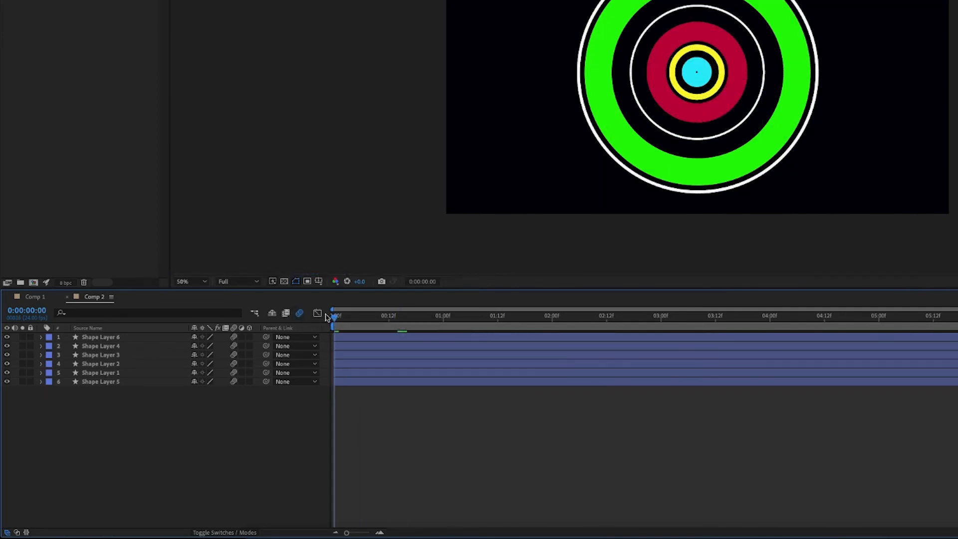
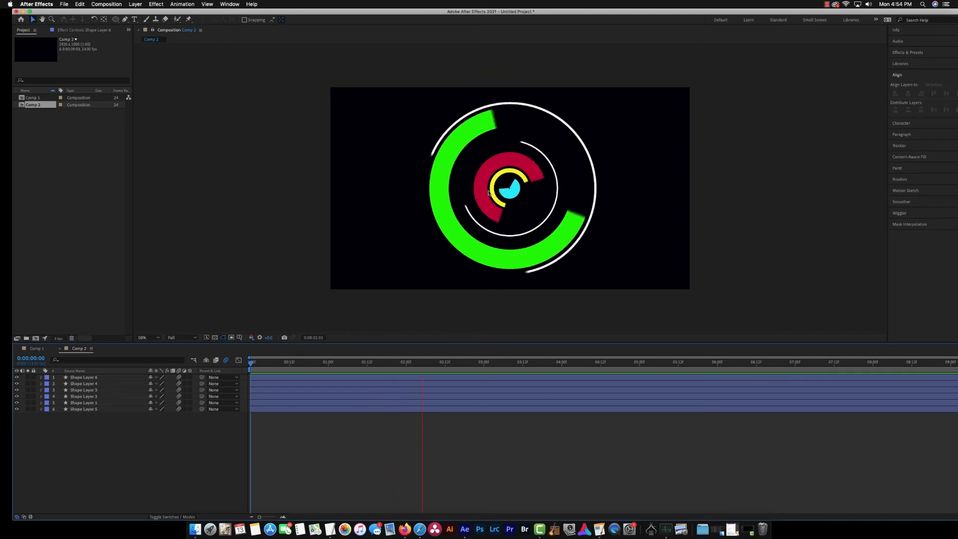
{"action": "key", "text": "space"}
{"action": "left_click", "coordinate": [448, 364]}
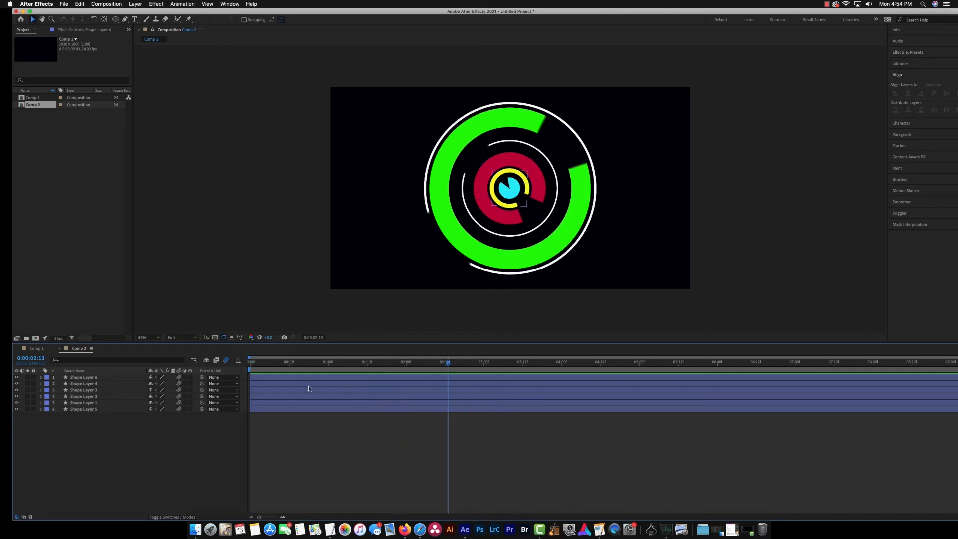
Step: Reveal the Start and End keyframes of all six layers to examine their timing, and collapse them again
{"action": "key", "text": "u"}
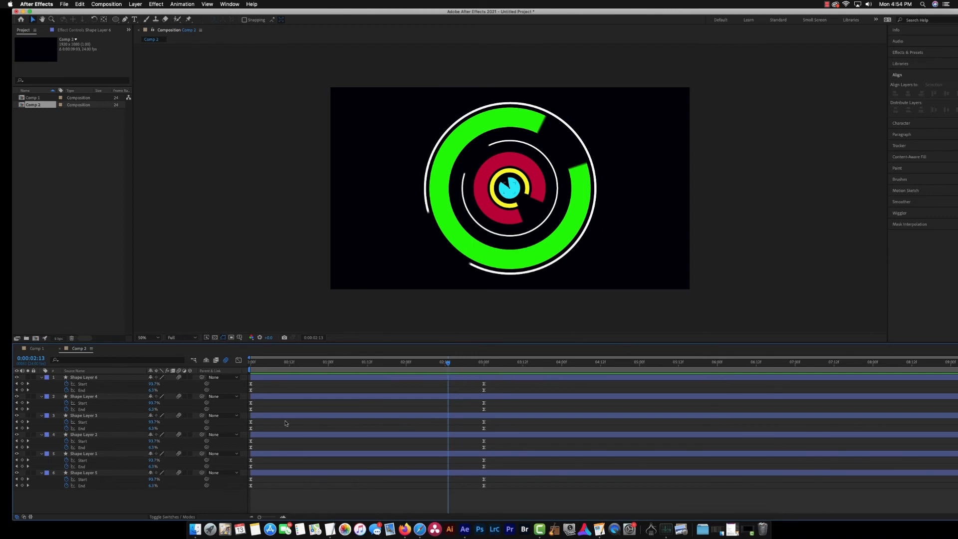
{"action": "left_click", "coordinate": [42, 378]}
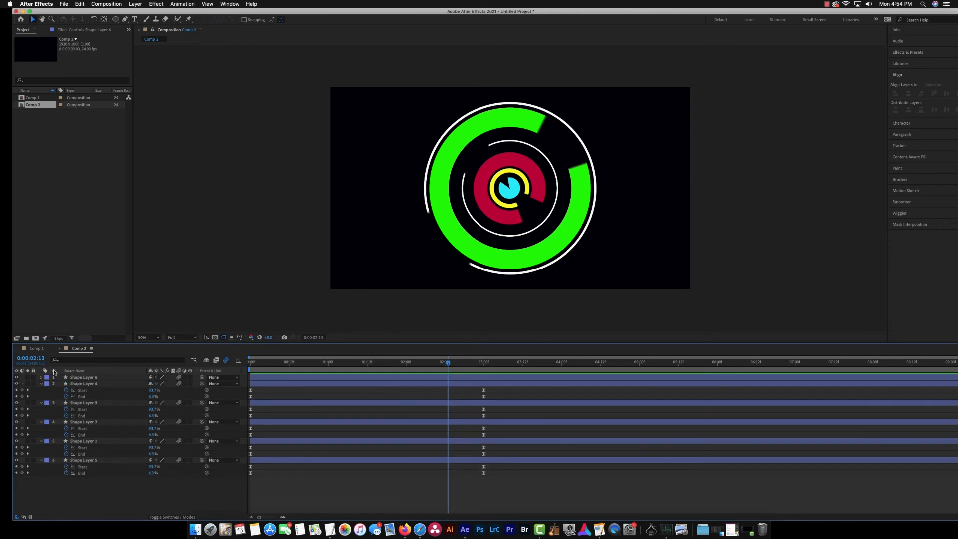
{"action": "left_click", "coordinate": [42, 384]}
{"action": "left_click", "coordinate": [41, 391]}
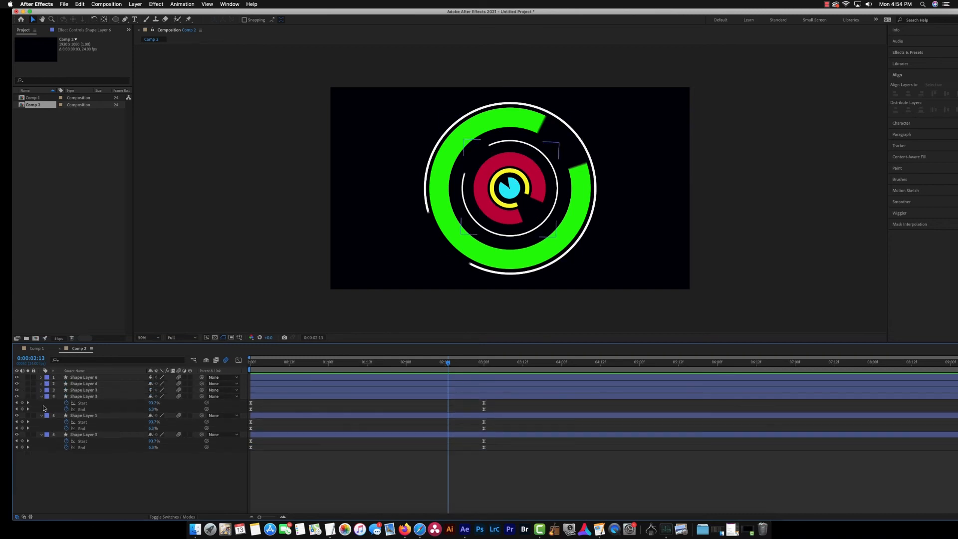
{"action": "left_click", "coordinate": [41, 396]}
{"action": "left_click", "coordinate": [41, 403]}
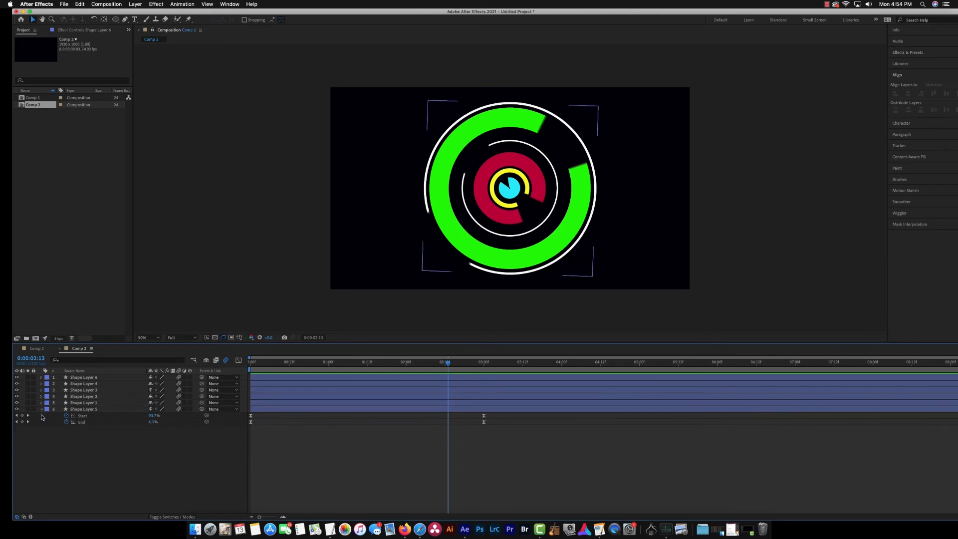
{"action": "left_click", "coordinate": [41, 409]}
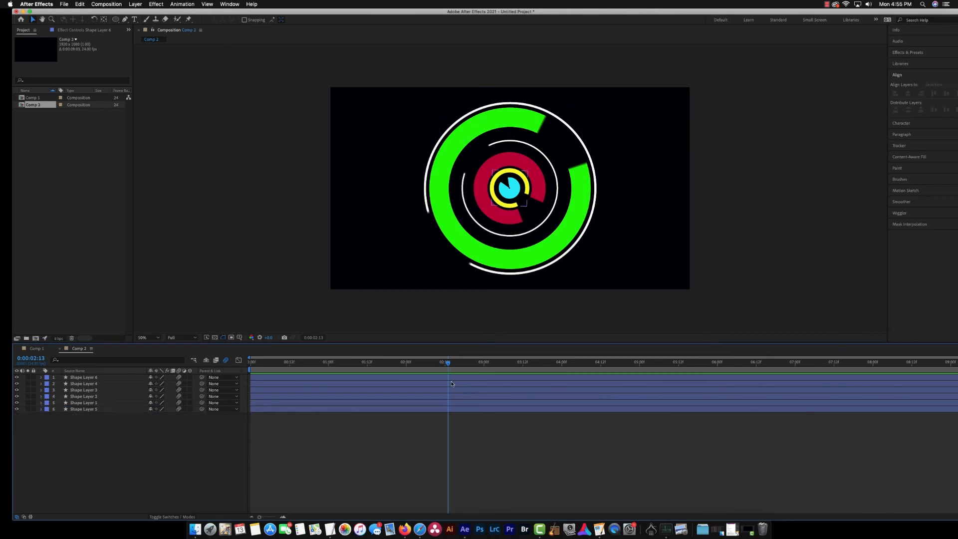
Step: Split all six shape layers at 0:00:03:01, just past their last keyframes, and delete the trailing pieces
{"action": "left_click_drag", "start_coordinate": [448, 363], "coordinate": [488, 365]}
{"action": "key", "text": "u"}
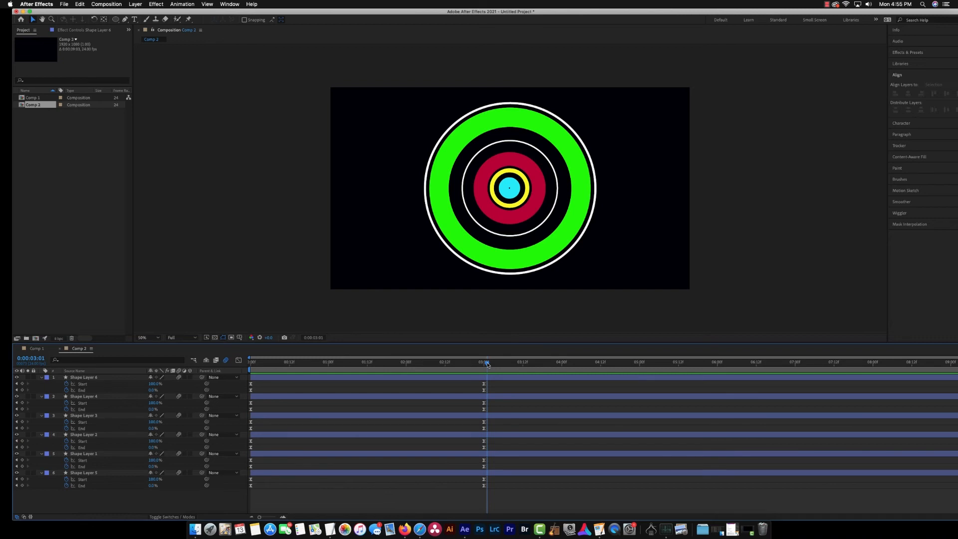
{"action": "left_click", "coordinate": [106, 494]}
{"action": "left_click_drag", "start_coordinate": [114, 502], "coordinate": [130, 375]}
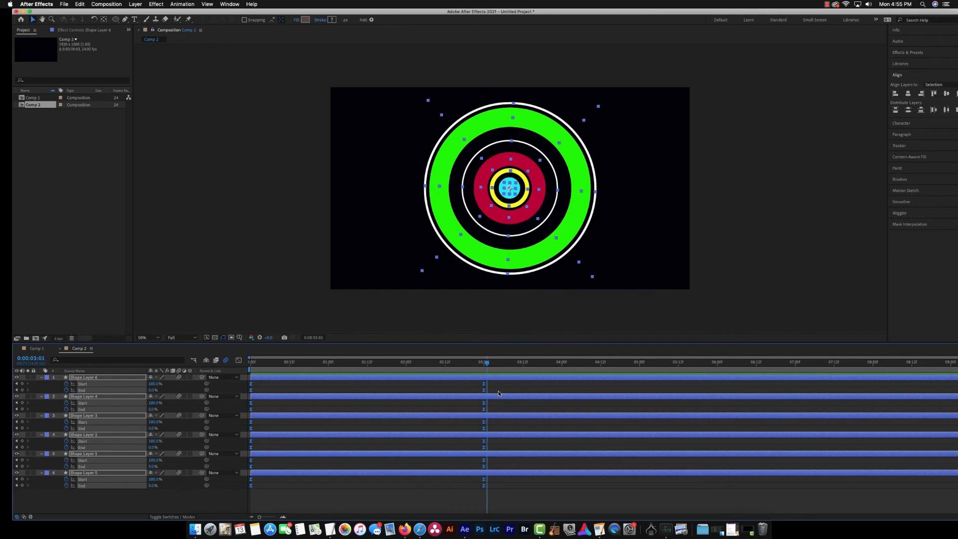
{"action": "key", "text": "super+shift+d"}
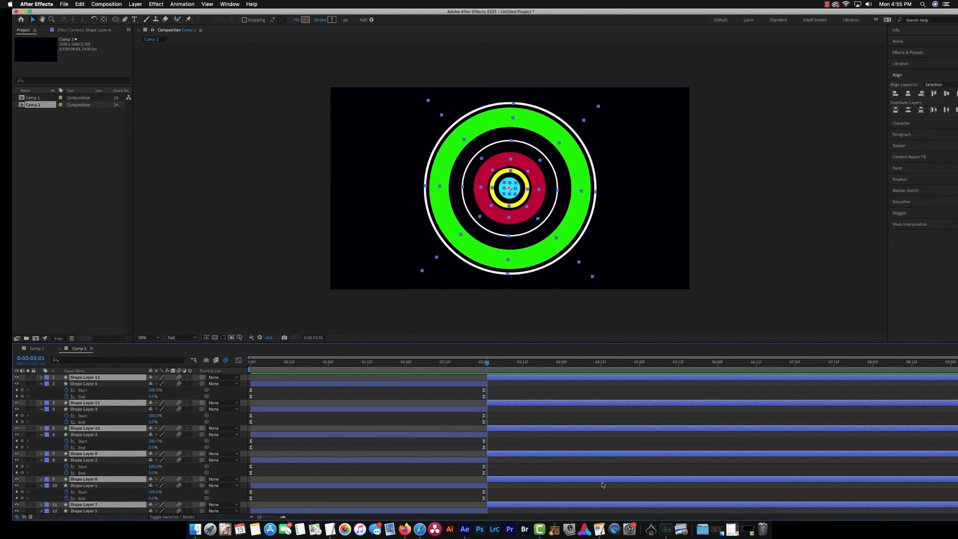
{"action": "key", "text": "Delete"}
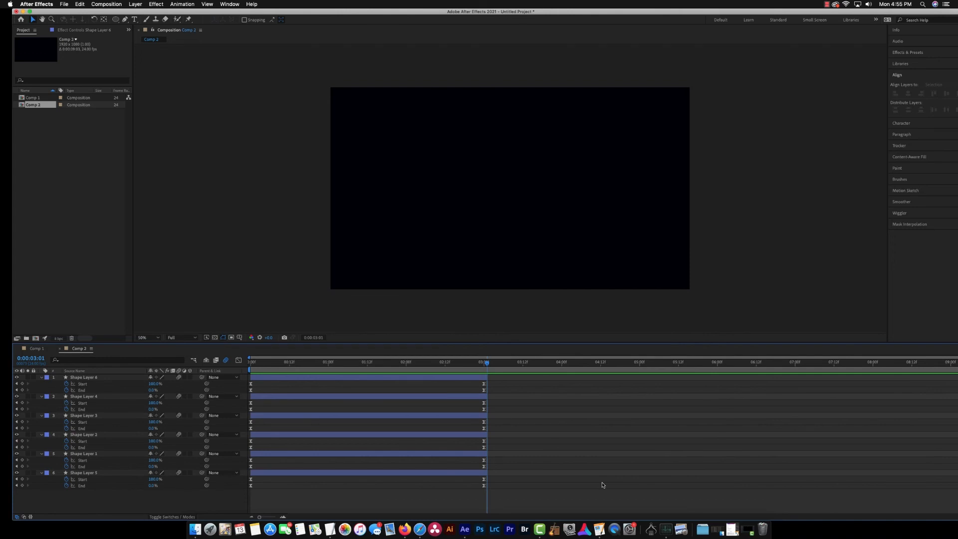
Step: Collapse the keyframed properties of the six trimmed shape layers
{"action": "left_click", "coordinate": [42, 378]}
{"action": "left_click", "coordinate": [42, 383]}
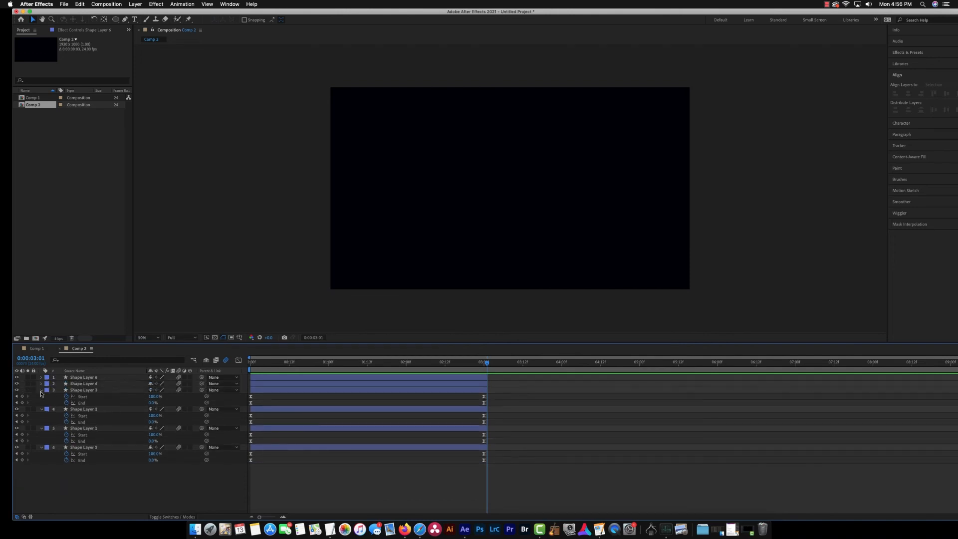
{"action": "left_click", "coordinate": [41, 389]}
{"action": "left_click", "coordinate": [41, 396]}
{"action": "left_click", "coordinate": [42, 403]}
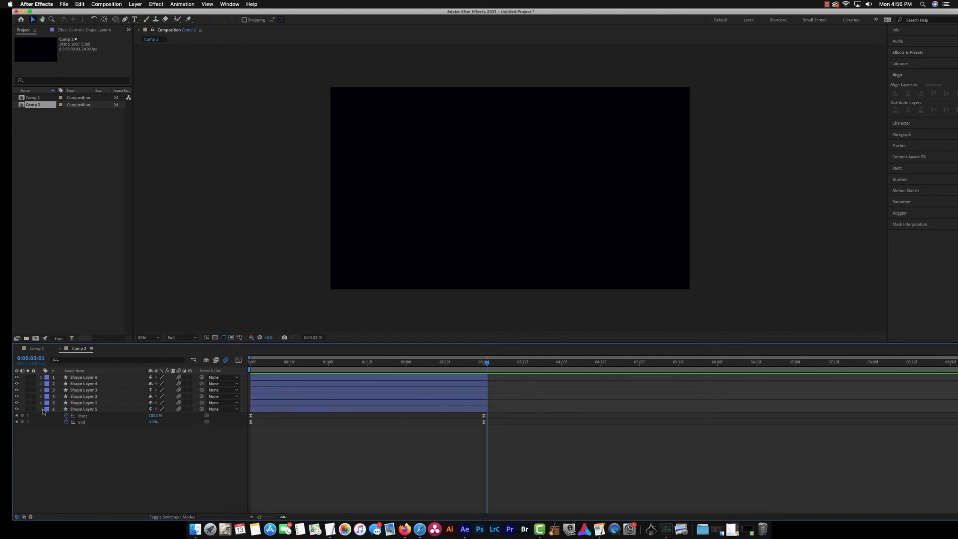
{"action": "left_click", "coordinate": [42, 409]}
Step: Duplicate the six trimmed layers twice and place the two sets of copies end to end, starting at 0:00:03:01
{"action": "left_click_drag", "start_coordinate": [113, 450], "coordinate": [107, 379]}
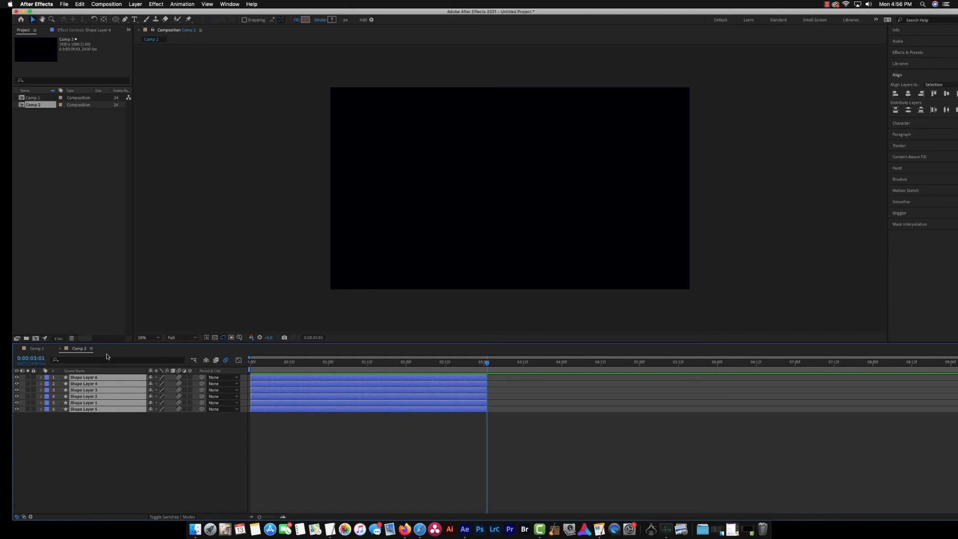
{"action": "key", "text": "super+d"}
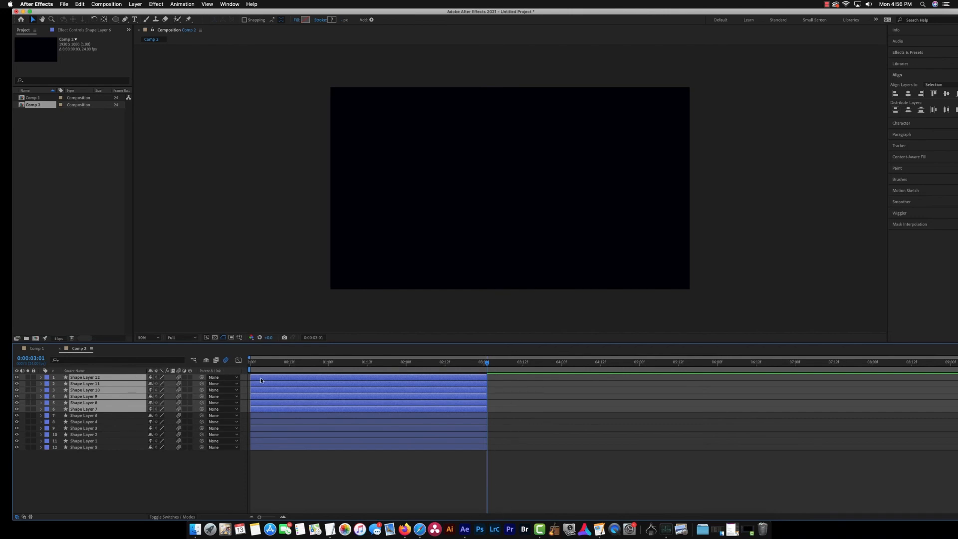
{"action": "left_click_drag", "start_coordinate": [261, 380], "coordinate": [495, 405]}
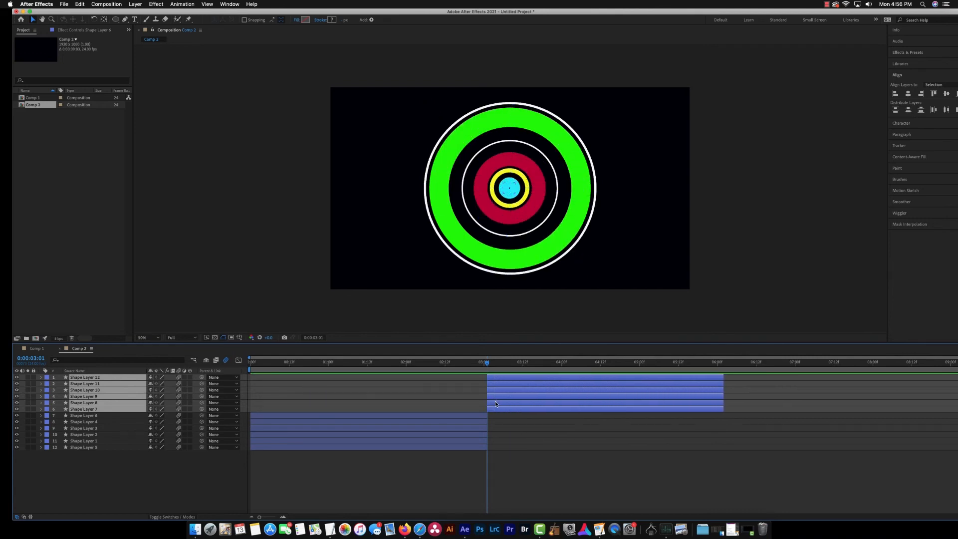
{"action": "key", "text": "super+v"}
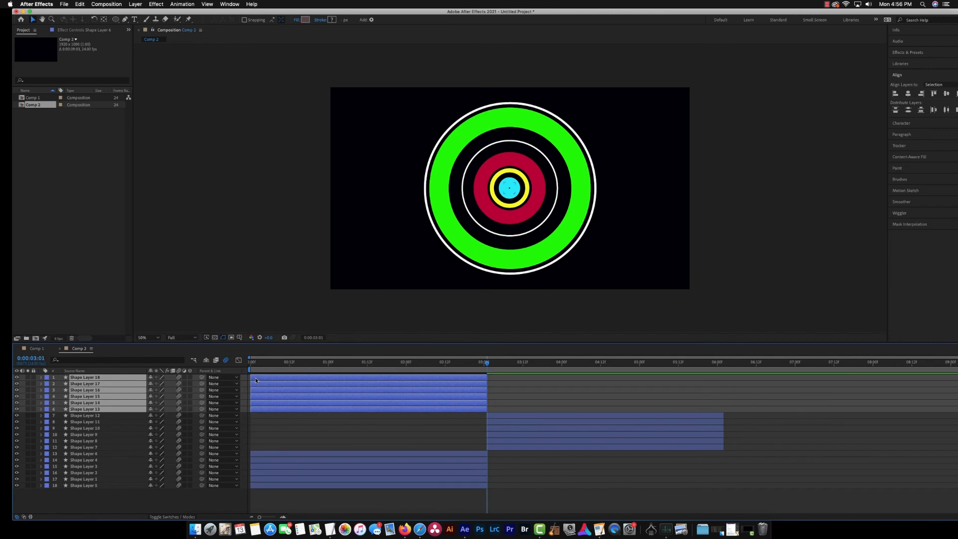
{"action": "left_click_drag", "start_coordinate": [256, 382], "coordinate": [730, 410]}
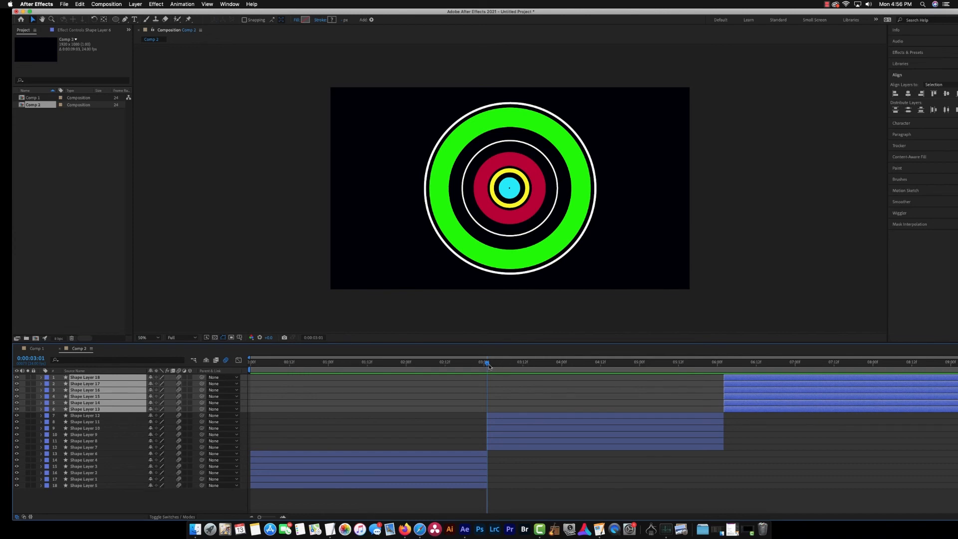
Step: Preview the repeated animation from the first frame and check the join between the first two sets at 0:00:03:02
{"action": "key", "text": "Home"}
{"action": "key", "text": "space"}
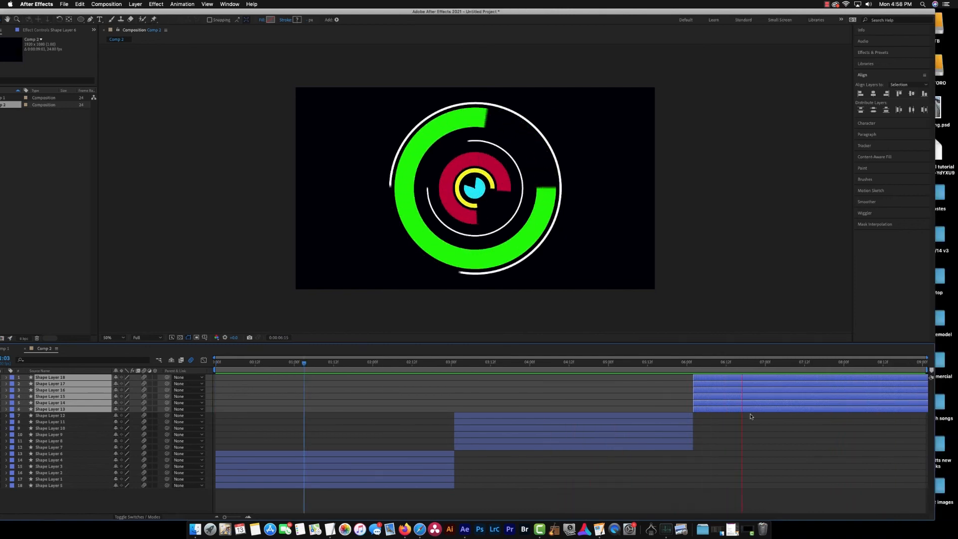
{"action": "key", "text": "space"}
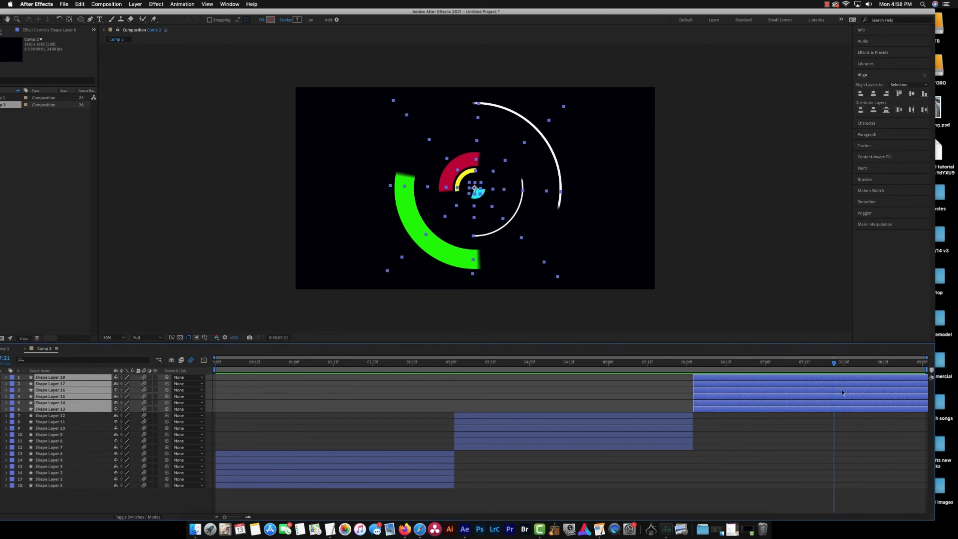
{"action": "left_click_drag", "start_coordinate": [519, 364], "coordinate": [457, 374]}
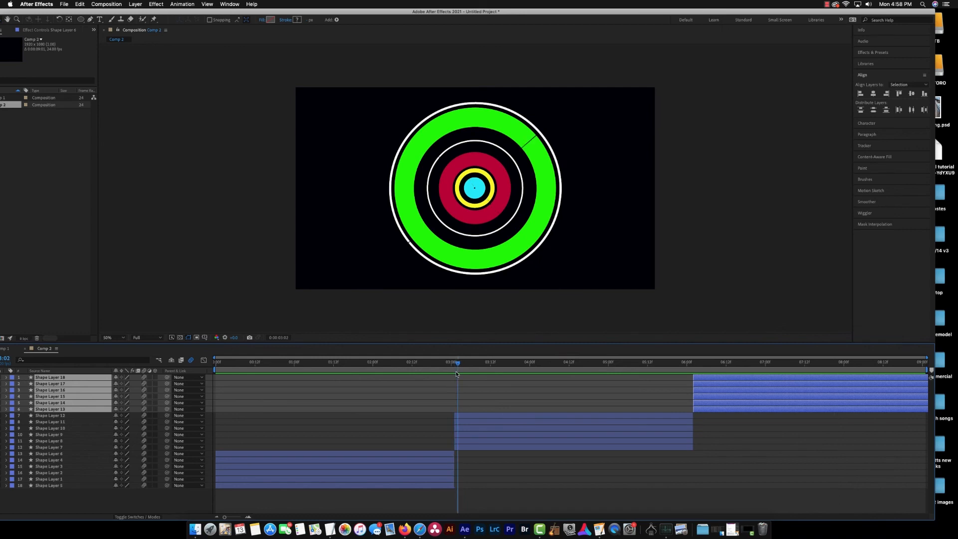
Step: Undo the duplication and shifting of both layer sets, and clear the layer selection
{"action": "key", "text": "super+z"}
{"action": "key", "text": "super+z"}
{"action": "key", "text": "super+z"}
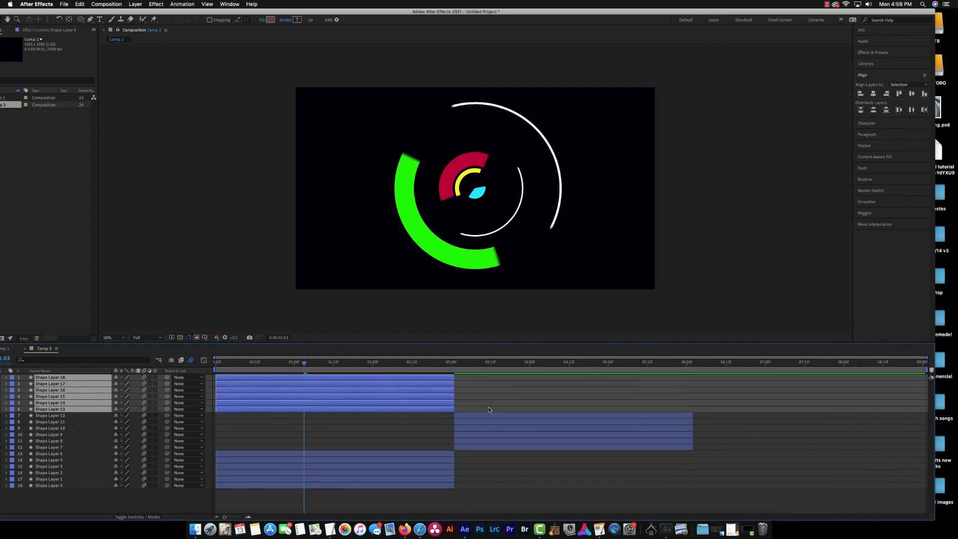
{"action": "key", "text": "super+z"}
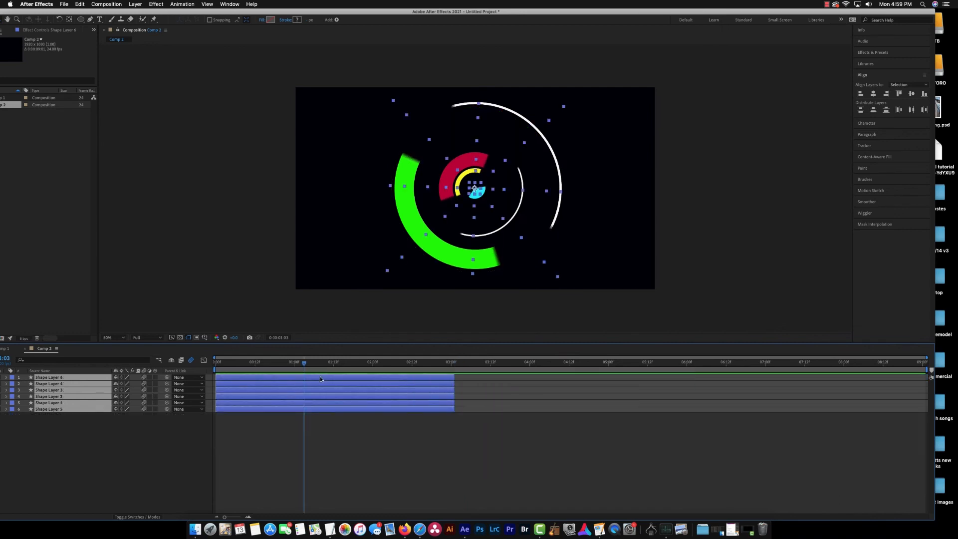
{"action": "left_click", "coordinate": [402, 450]}
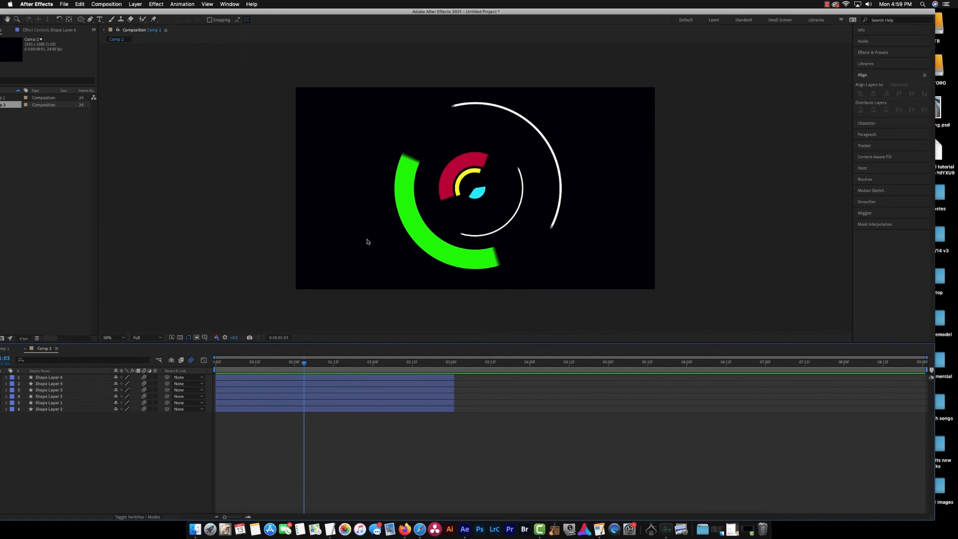
Step: Return to the first frame and duplicate Shape Layer 6, the cyan centre disc
{"action": "left_click_drag", "start_coordinate": [305, 363], "coordinate": [215, 363]}
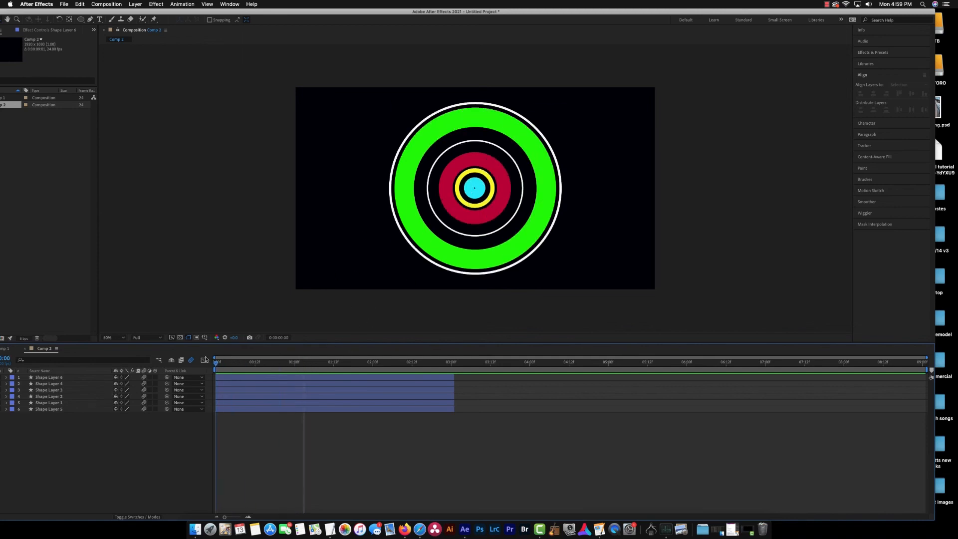
{"action": "left_click", "coordinate": [64, 379]}
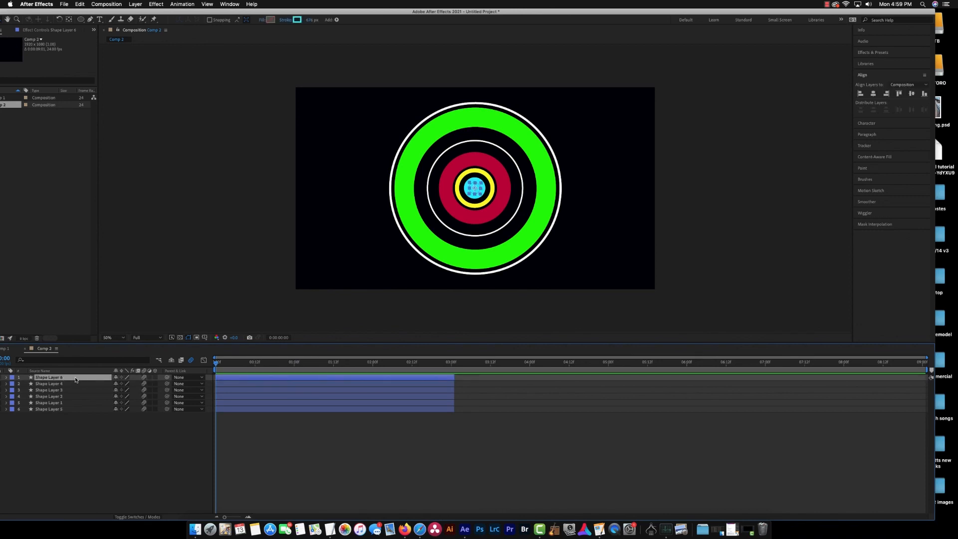
{"action": "key", "text": "super+d"}
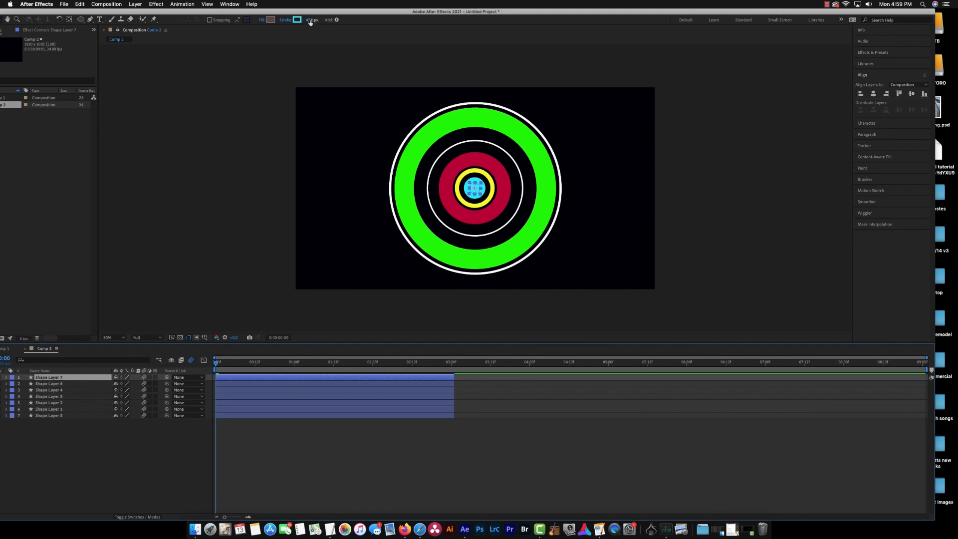
Step: Set the stroke width of Shape Layer 7 to 5 px and give the shape a solid colour fill
{"action": "mouse_move", "coordinate": [309, 22]}
{"action": "left_mouse_down"}
{"action": "mouse_move", "coordinate": [598, 54]}
{"action": "mouse_move", "coordinate": [851, 64]}
{"action": "left_mouse_up"}
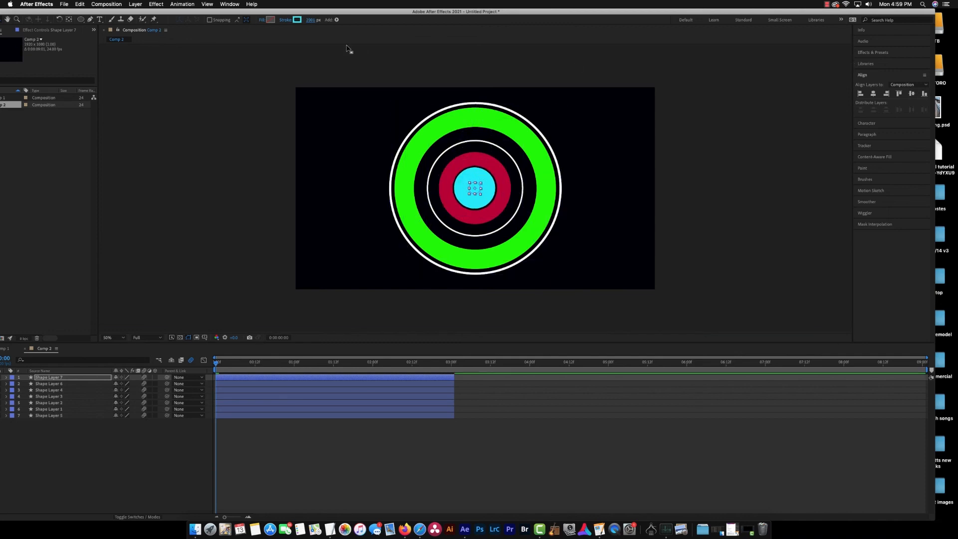
{"action": "left_click_drag", "start_coordinate": [310, 21], "coordinate": [222, 20]}
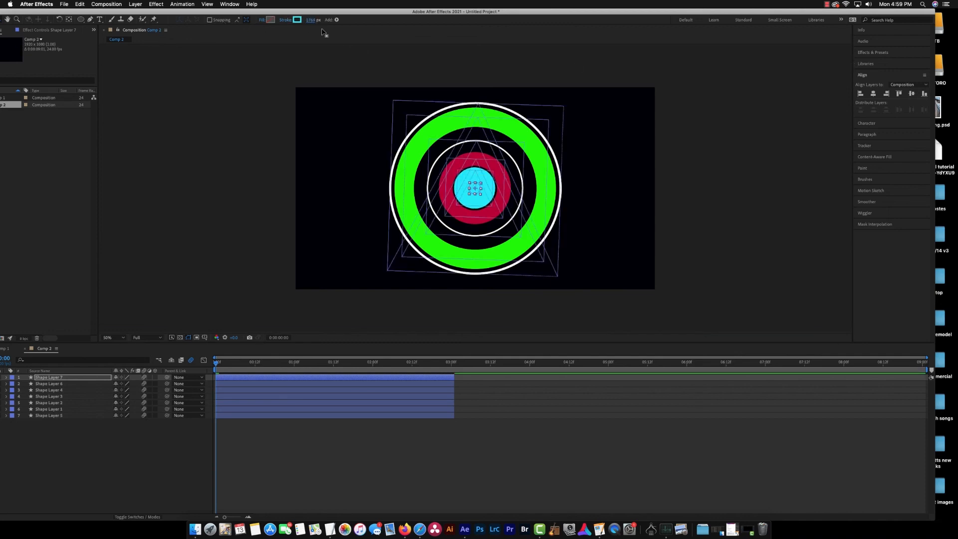
{"action": "left_click", "coordinate": [313, 21]}
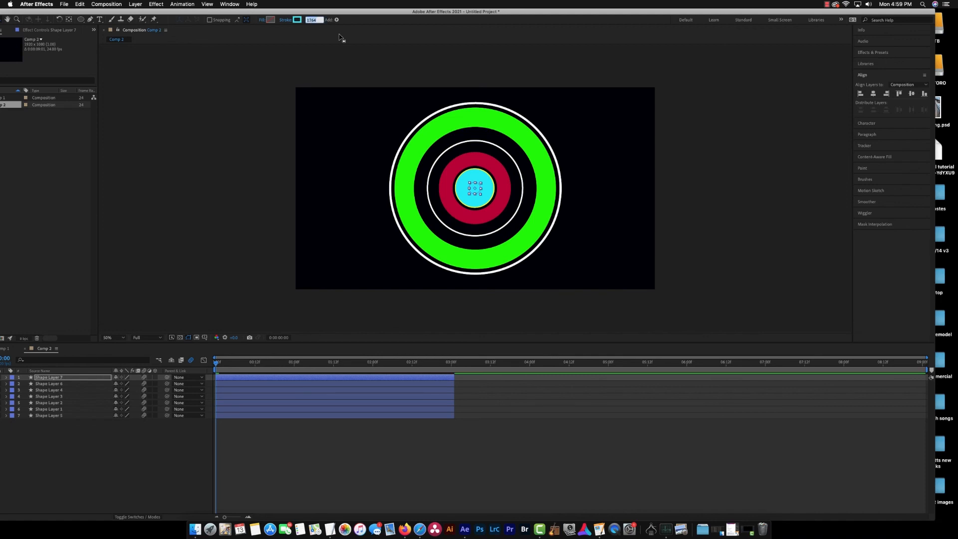
{"action": "type", "text": "5"}
{"action": "key", "text": "Return"}
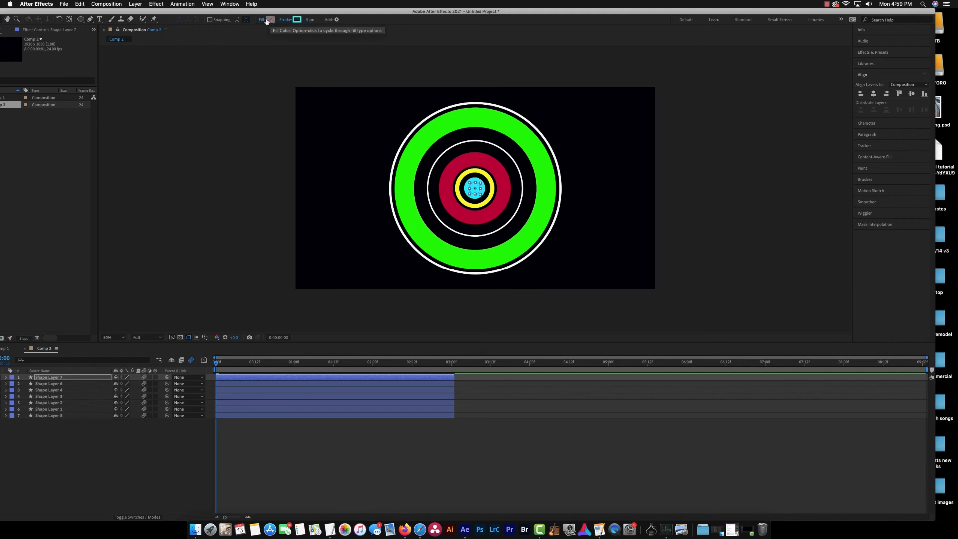
{"action": "left_click", "coordinate": [262, 20]}
{"action": "left_click", "coordinate": [246, 50]}
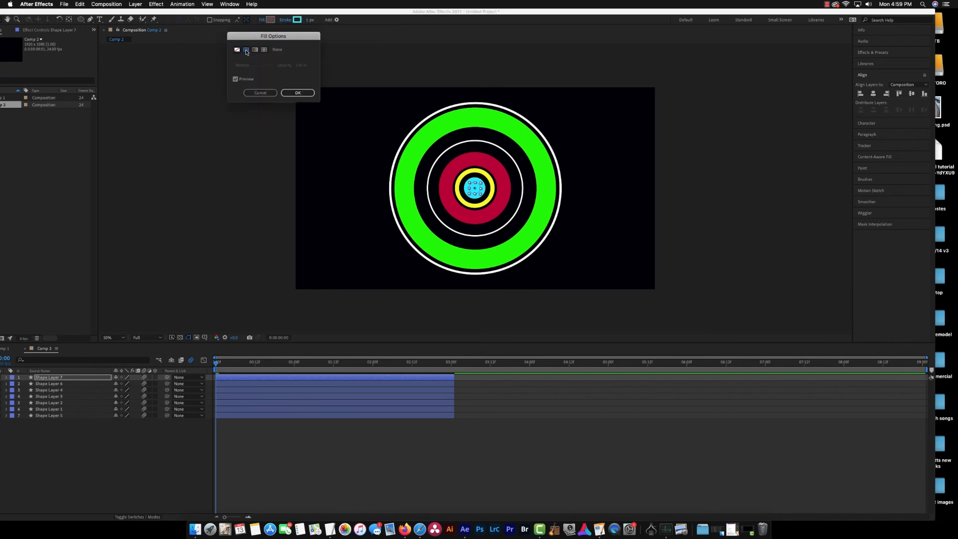
{"action": "left_click", "coordinate": [297, 92]}
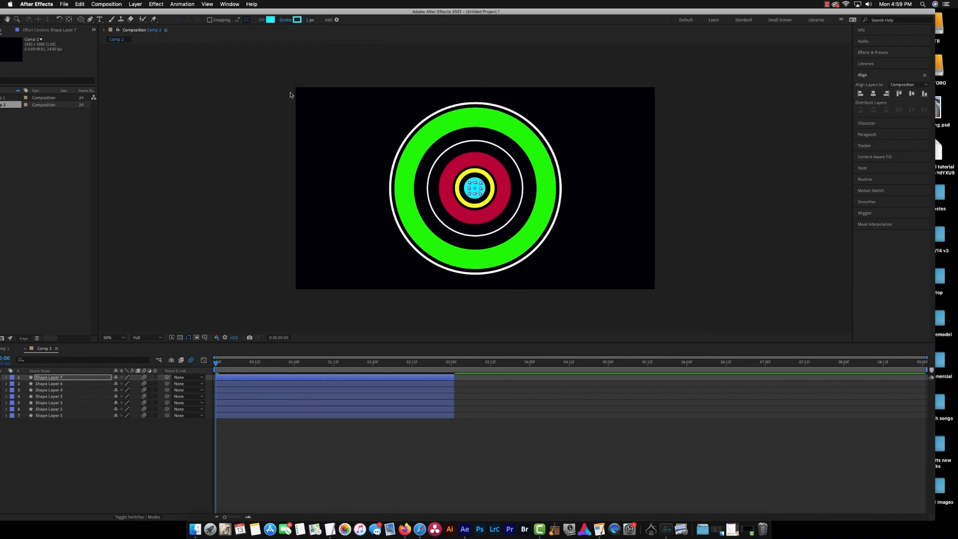
Step: Set the Scale of Shape Layer 7 to 124% and move the layer beneath all the other shape layers
{"action": "key", "text": "s"}
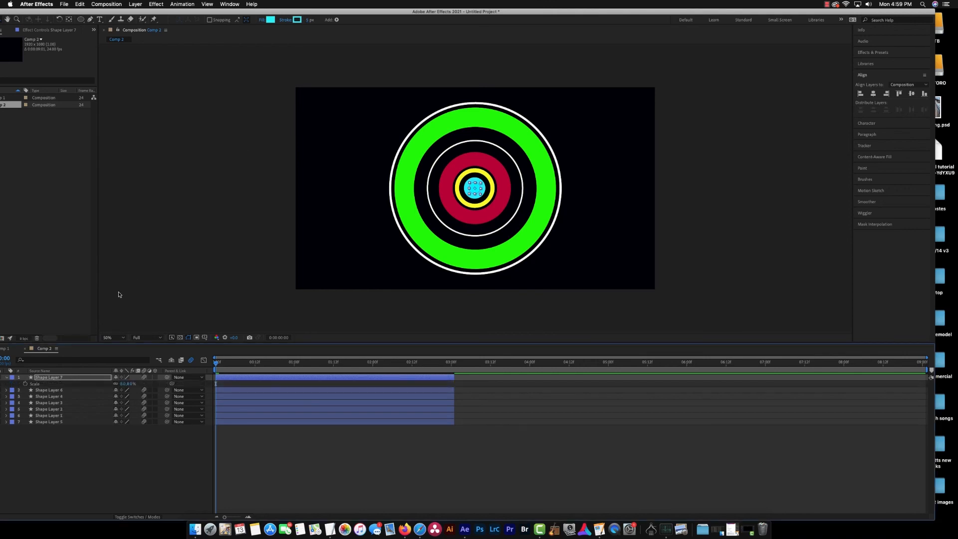
{"action": "left_click_drag", "start_coordinate": [130, 385], "coordinate": [183, 395]}
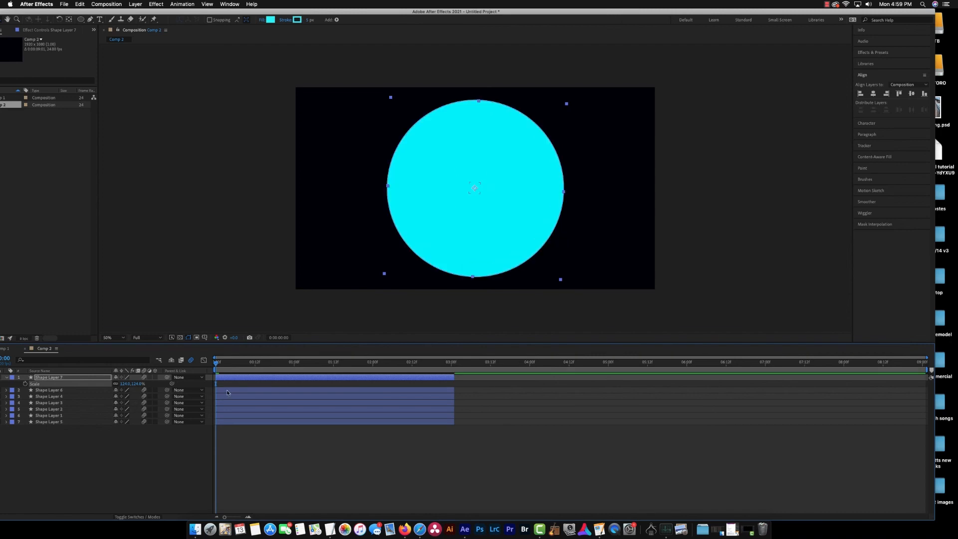
{"action": "left_click", "coordinate": [239, 272]}
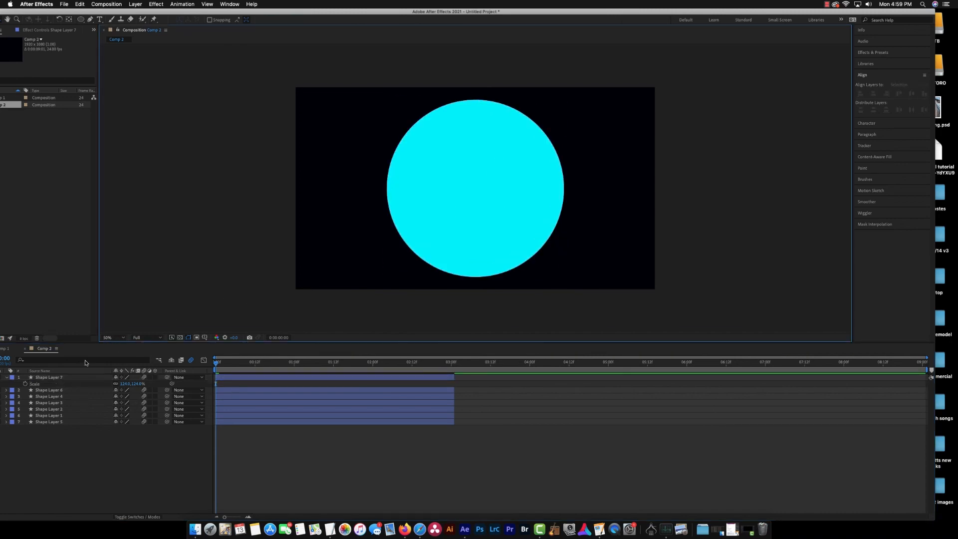
{"action": "left_click_drag", "start_coordinate": [212, 11], "coordinate": [239, 12]}
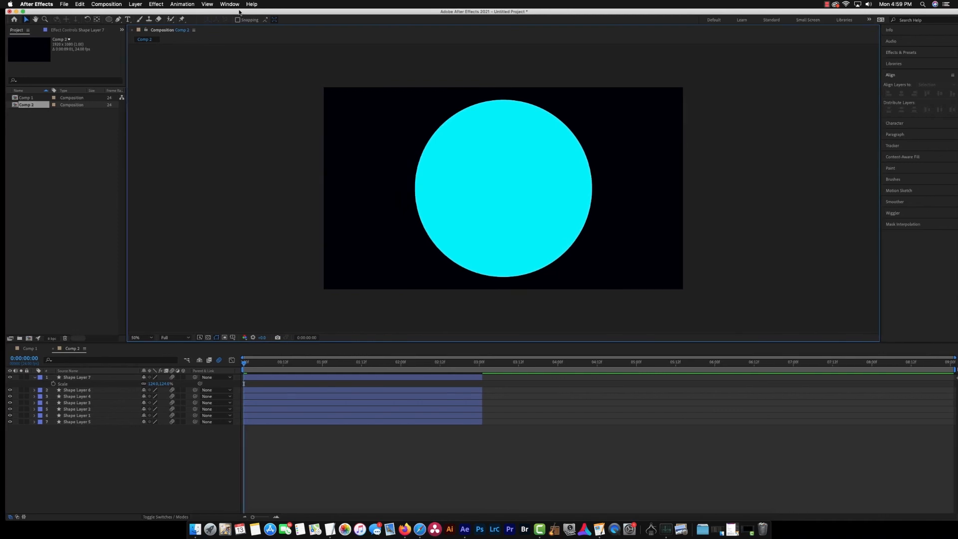
{"action": "left_click_drag", "start_coordinate": [113, 378], "coordinate": [113, 429]}
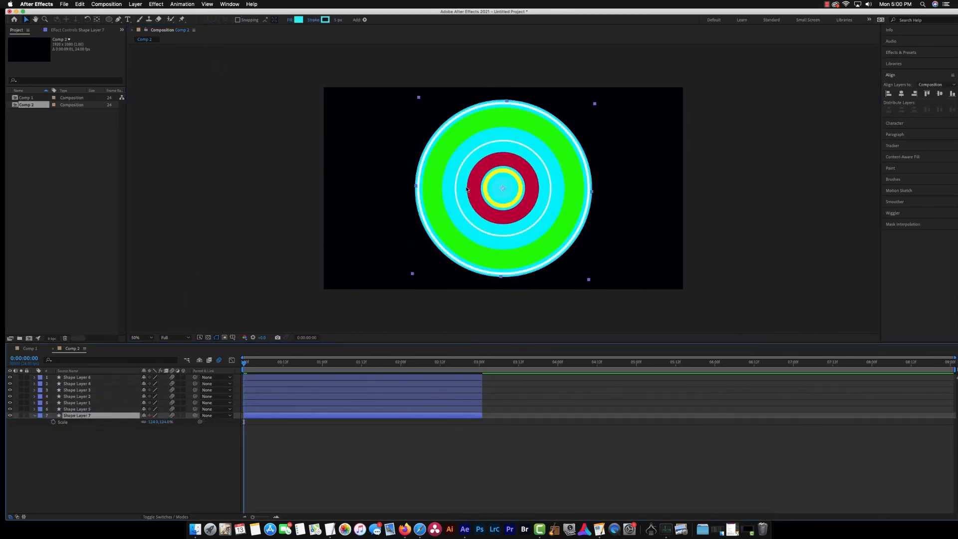
Step: Change the fill colour of Shape Layer 7 to a slightly darkened red
{"action": "left_click", "coordinate": [298, 20]}
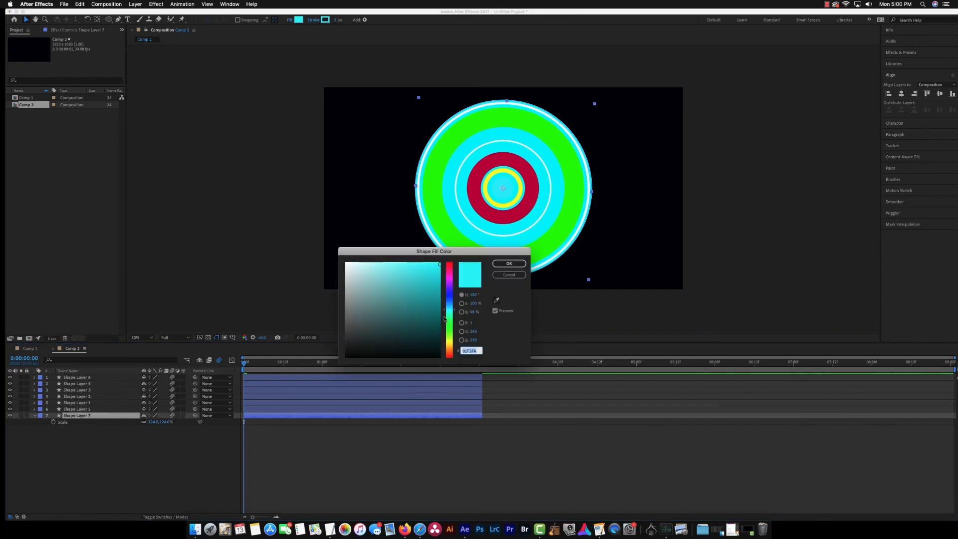
{"action": "left_click", "coordinate": [448, 357]}
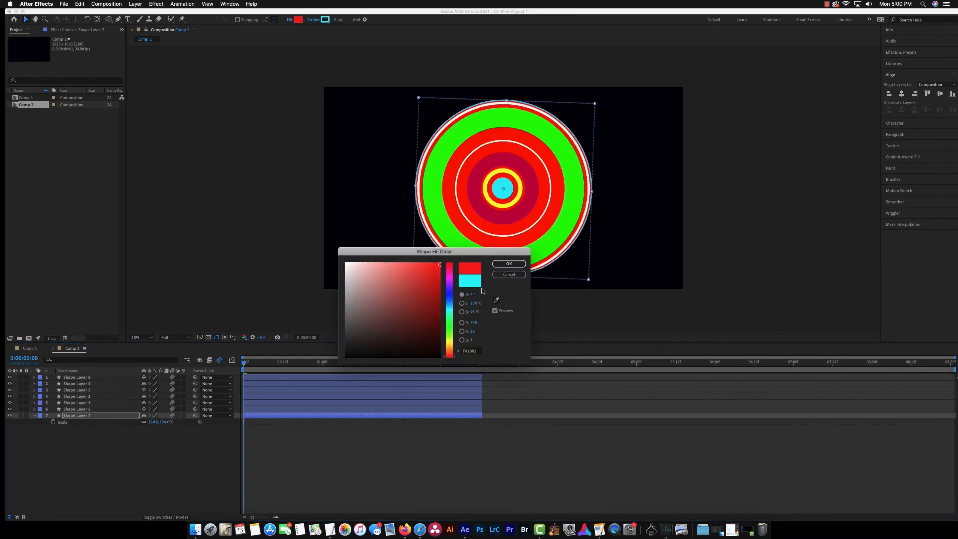
{"action": "left_click", "coordinate": [440, 277]}
{"action": "left_click", "coordinate": [524, 266]}
{"action": "left_click", "coordinate": [442, 350]}
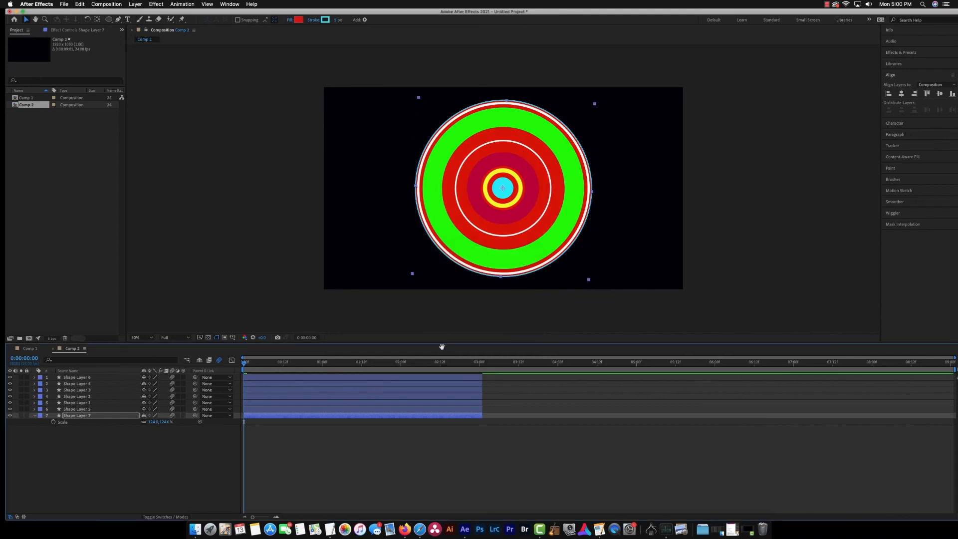
Step: Preview the animation and scrub back to 0:00:01:08 to examine how the filled red circle animates
{"action": "key", "text": "space"}
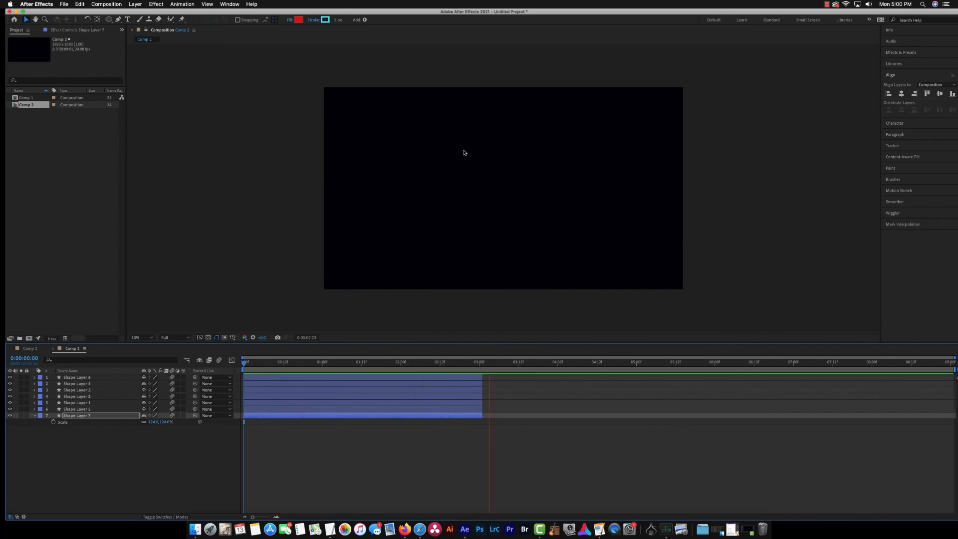
{"action": "left_click_drag", "start_coordinate": [449, 362], "coordinate": [376, 358]}
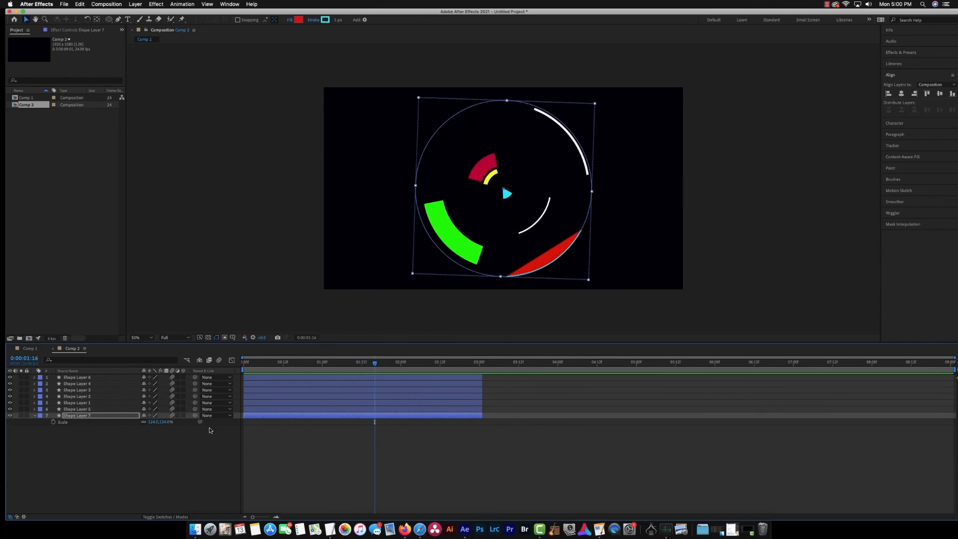
{"action": "left_click_drag", "start_coordinate": [375, 361], "coordinate": [349, 363]}
Step: Set the fill of Shape Layer 7 to None
{"action": "left_click", "coordinate": [290, 19]}
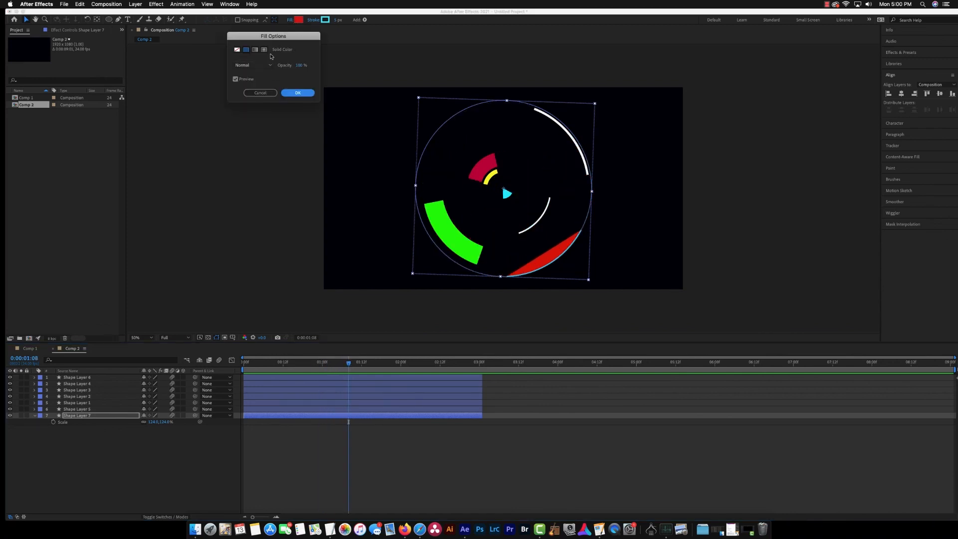
{"action": "left_click", "coordinate": [237, 49]}
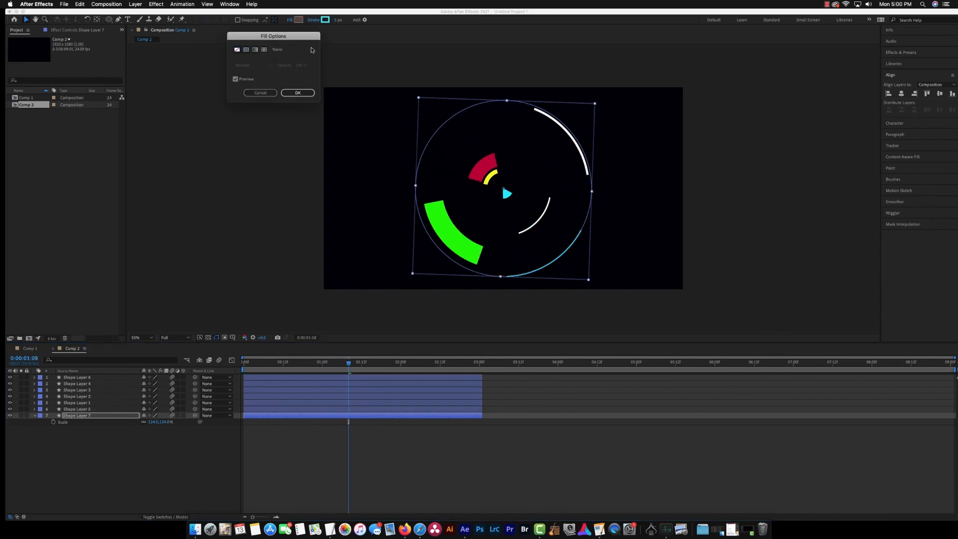
{"action": "left_click", "coordinate": [297, 93]}
Step: Widen the stroke of Shape Layer 7 to about 310 px and set its Scale to 88%
{"action": "mouse_move", "coordinate": [338, 20]}
{"action": "left_mouse_down"}
{"action": "mouse_move", "coordinate": [589, 44]}
{"action": "mouse_move", "coordinate": [493, 60]}
{"action": "left_mouse_up"}
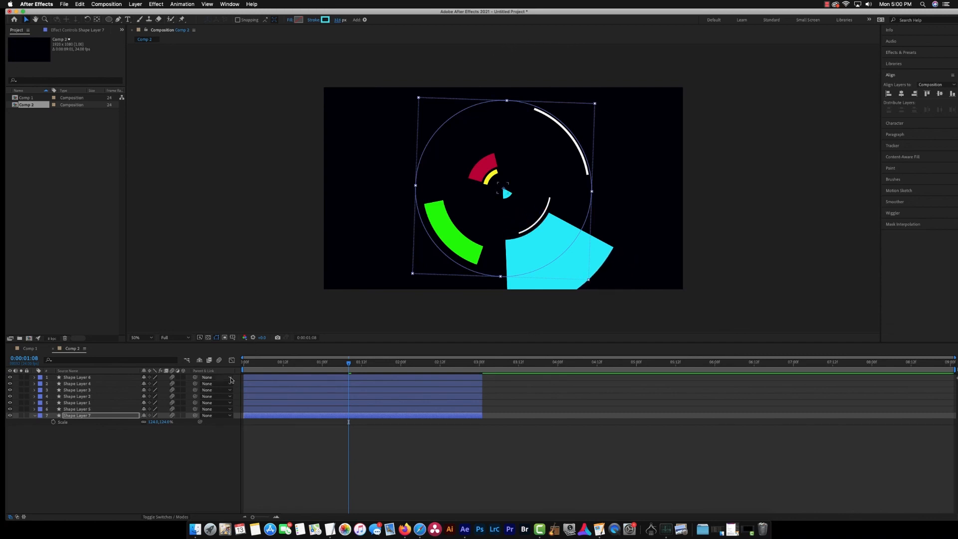
{"action": "left_click_drag", "start_coordinate": [157, 423], "coordinate": [140, 422]}
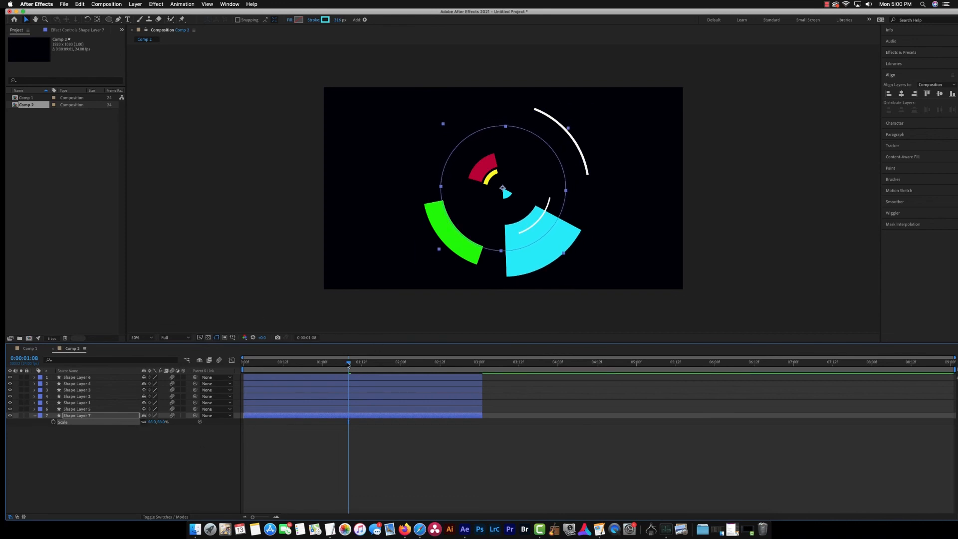
Step: Go to 0:00:02:23 and change the stroke colour of Shape Layer 7 to a fully saturated red
{"action": "left_click_drag", "start_coordinate": [348, 365], "coordinate": [476, 387]}
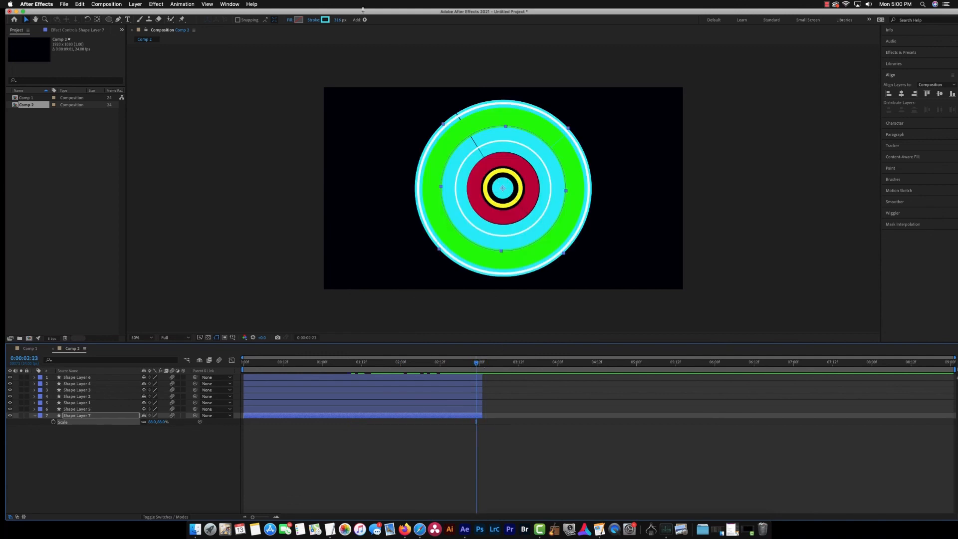
{"action": "left_click", "coordinate": [325, 19]}
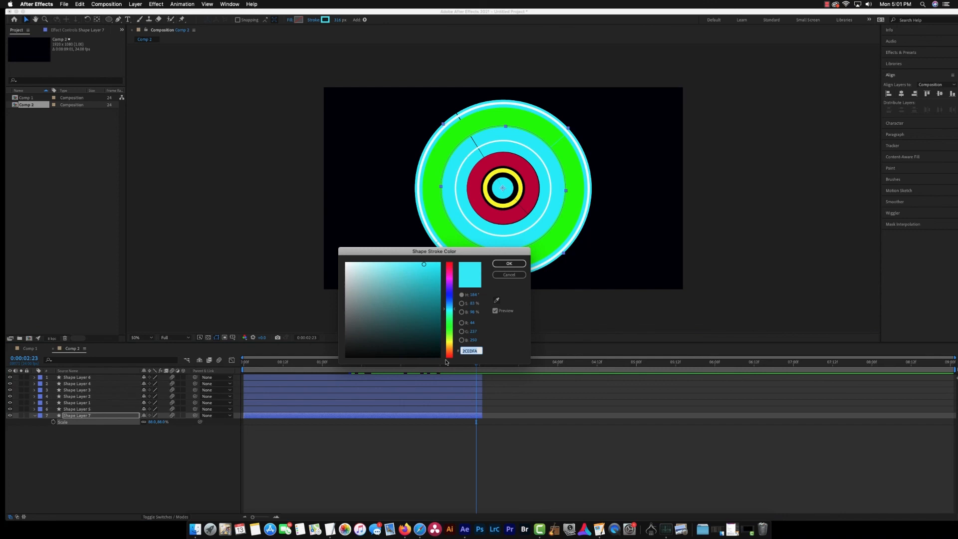
{"action": "left_click", "coordinate": [446, 357]}
{"action": "left_click", "coordinate": [440, 265]}
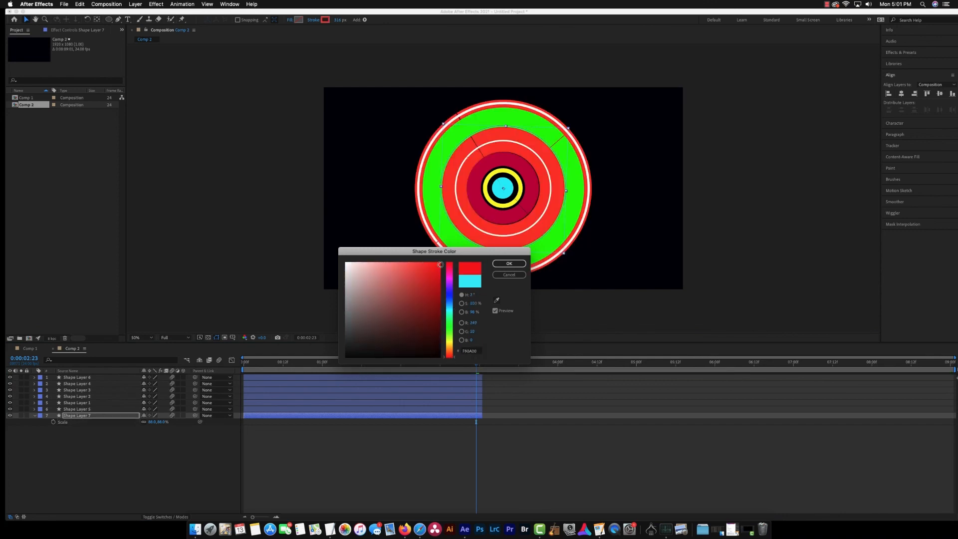
{"action": "left_click", "coordinate": [509, 263]}
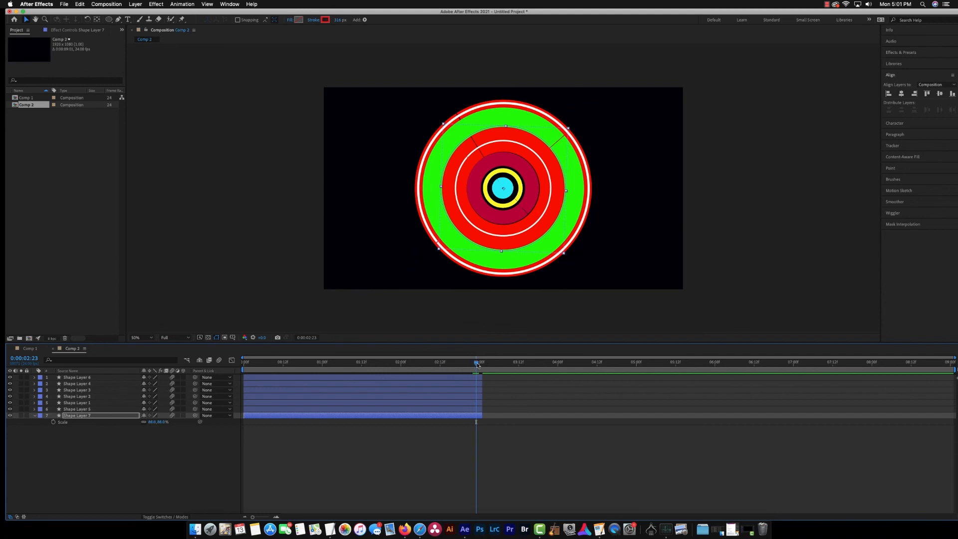
Step: Check the frames around 0:00:02:03 and change the stroke colour of Shape Layer 7 to dark grey
{"action": "left_click_drag", "start_coordinate": [478, 364], "coordinate": [409, 360]}
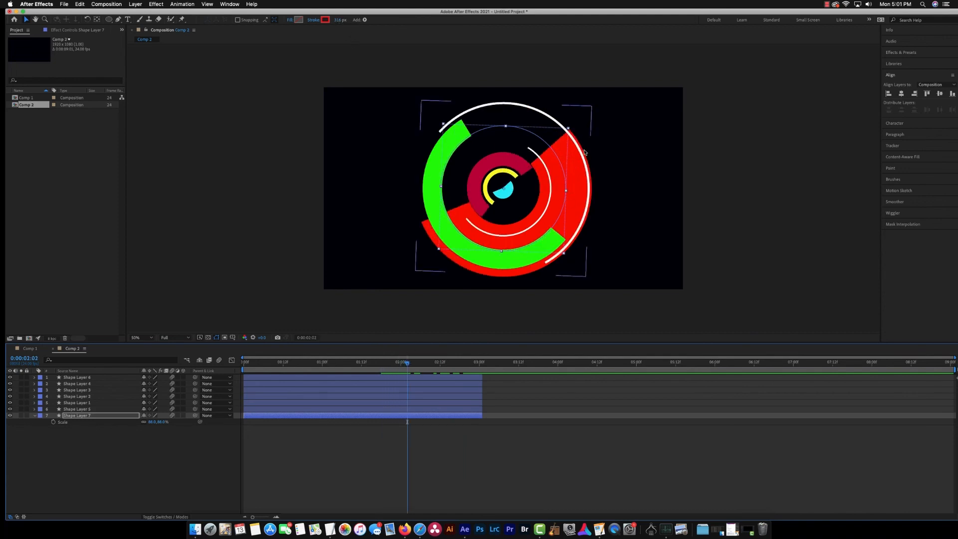
{"action": "mouse_move", "coordinate": [409, 365]}
{"action": "left_mouse_down"}
{"action": "mouse_move", "coordinate": [389, 367]}
{"action": "mouse_move", "coordinate": [412, 366]}
{"action": "left_mouse_up"}
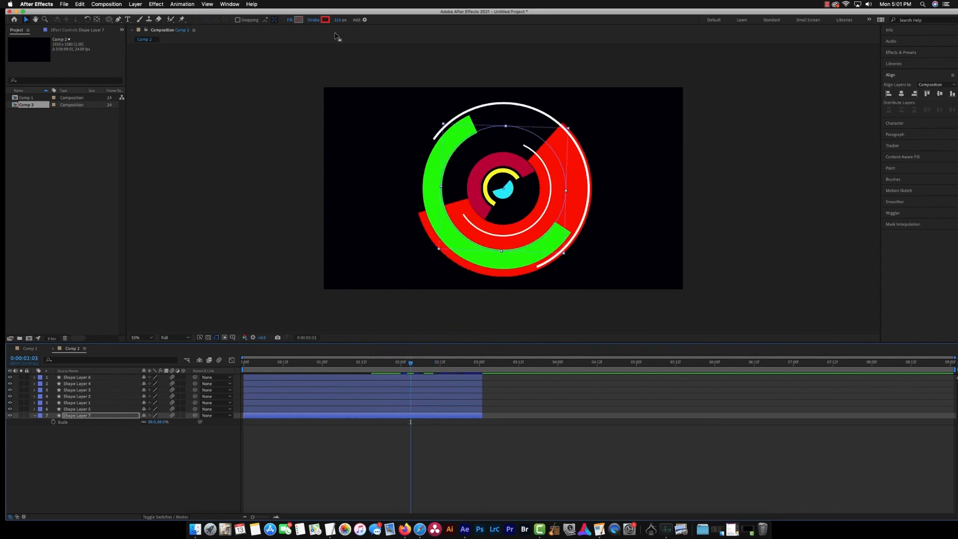
{"action": "left_click", "coordinate": [325, 21]}
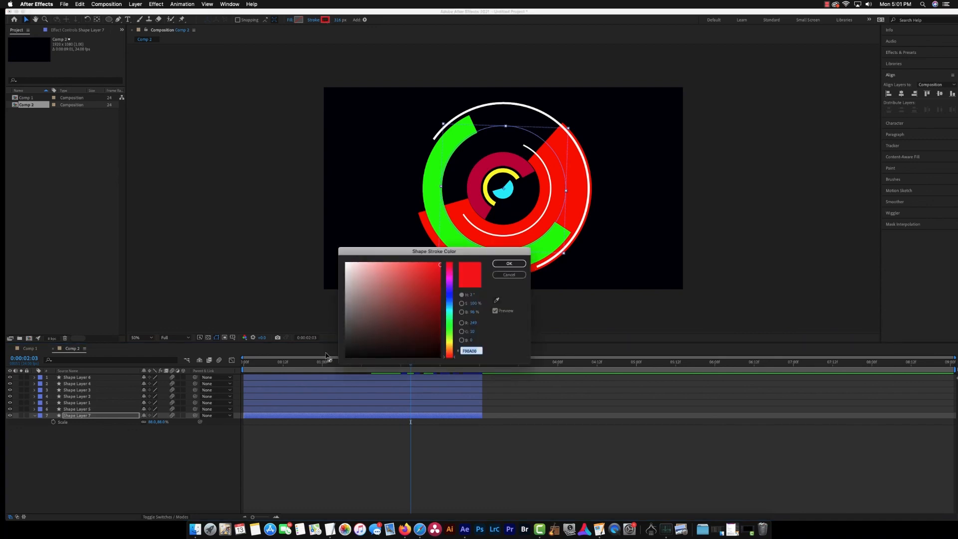
{"action": "left_click", "coordinate": [346, 343]}
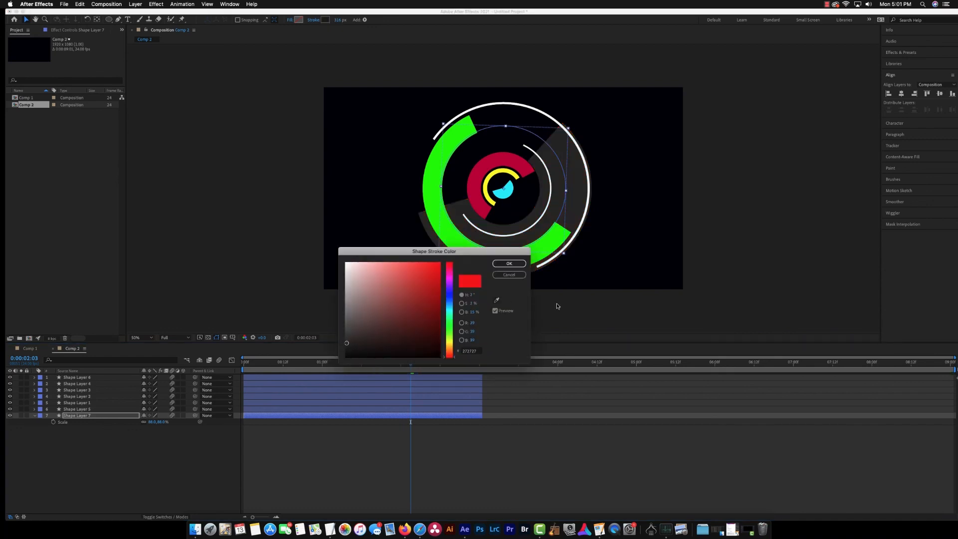
{"action": "left_click", "coordinate": [509, 264]}
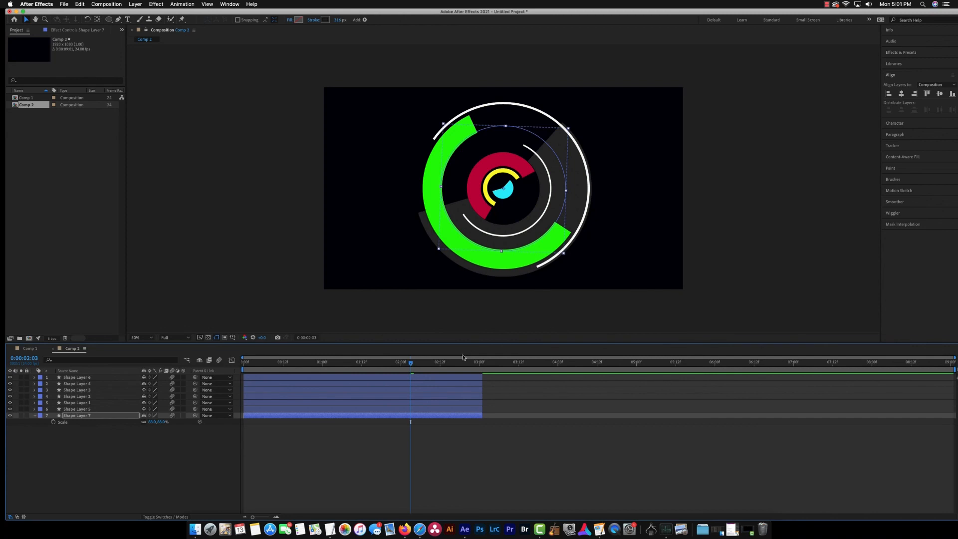
Step: Preview the animation from the first frame and examine the grey ring at 0:00:02:00
{"action": "left_click_drag", "start_coordinate": [403, 365], "coordinate": [239, 339]}
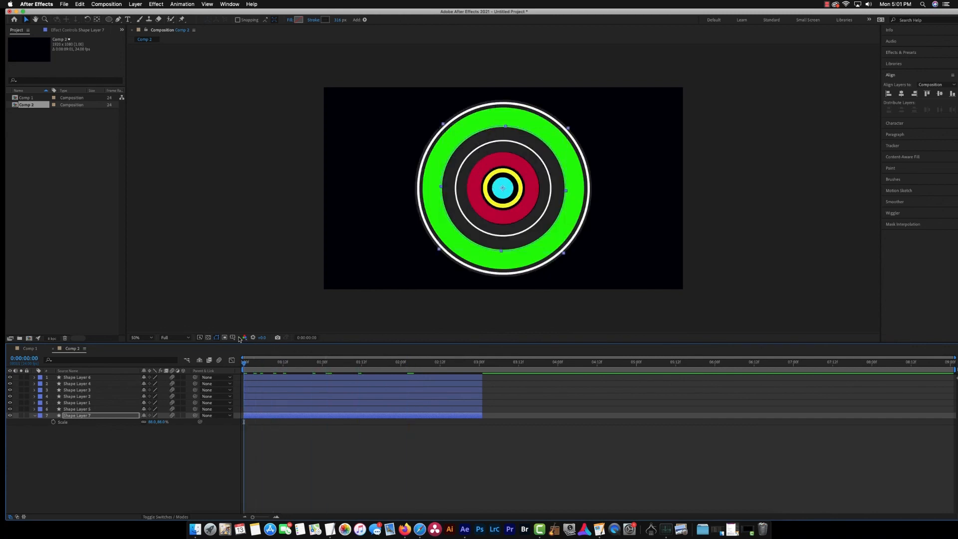
{"action": "key", "text": "space"}
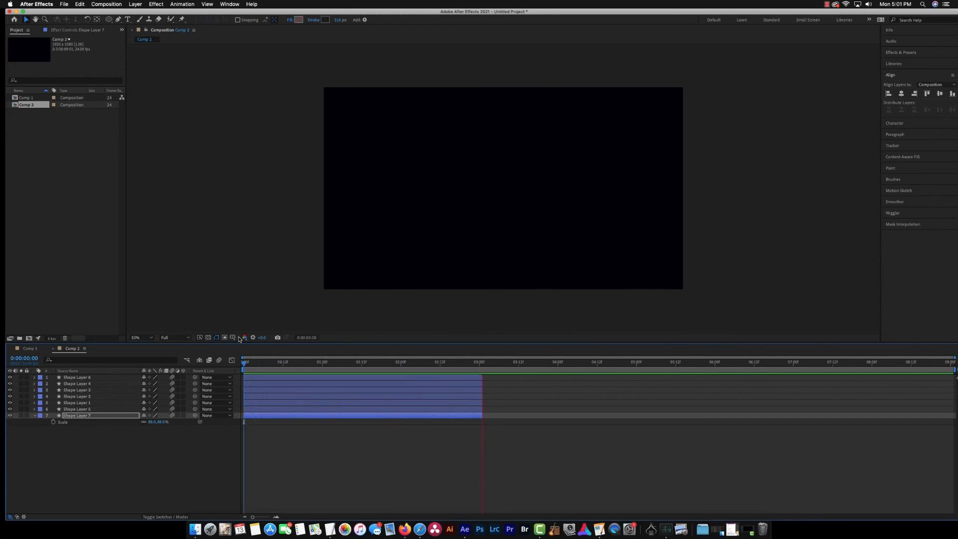
{"action": "key", "text": "space"}
{"action": "left_click_drag", "start_coordinate": [541, 373], "coordinate": [402, 349]}
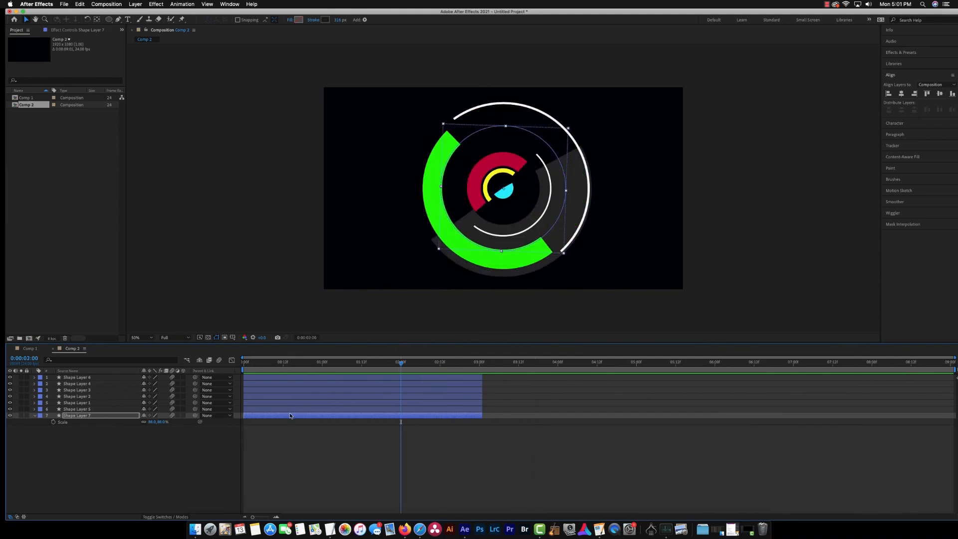
Step: Move Shape Layer 7 to the top of the layer stack, try the Overlay blending mode, and set the mode to Difference
{"action": "left_click_drag", "start_coordinate": [114, 413], "coordinate": [118, 377]}
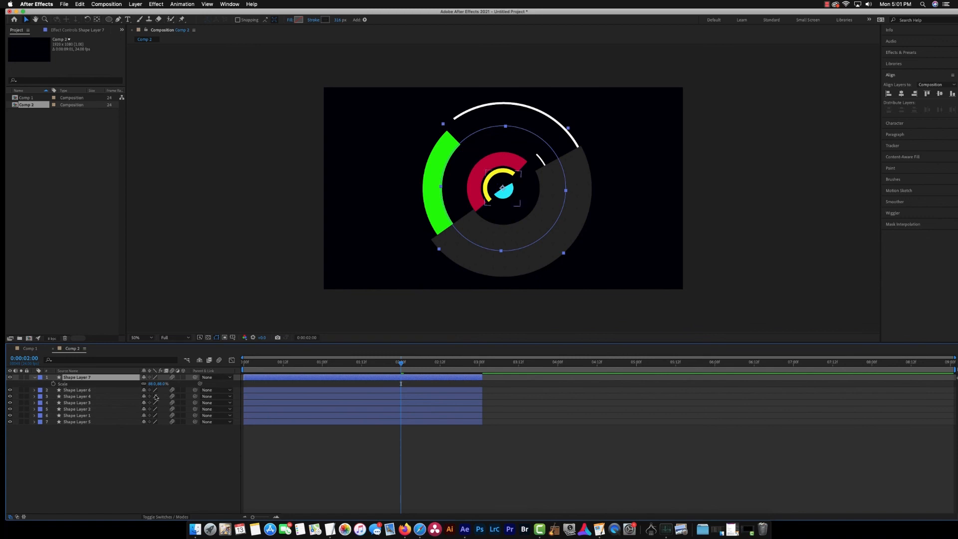
{"action": "left_click", "coordinate": [161, 518]}
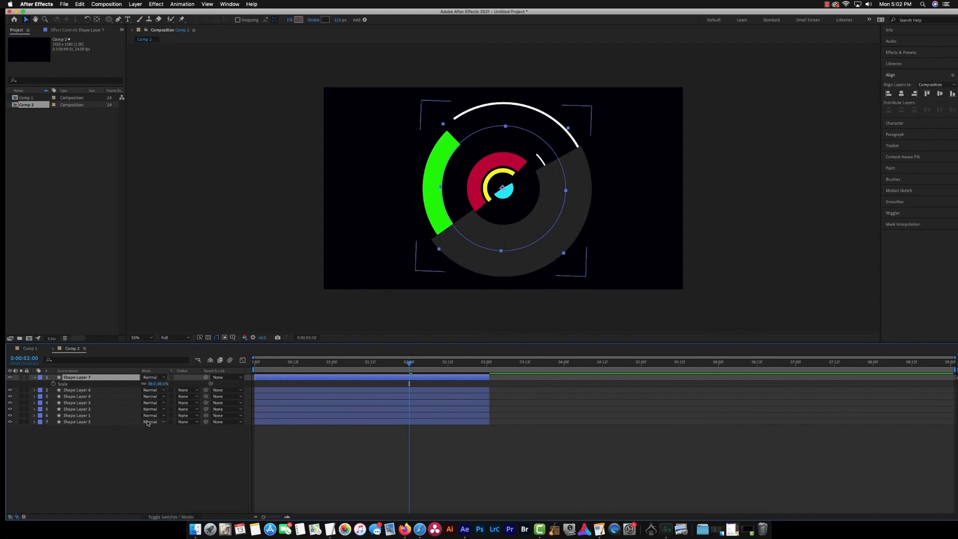
{"action": "left_click", "coordinate": [163, 379]}
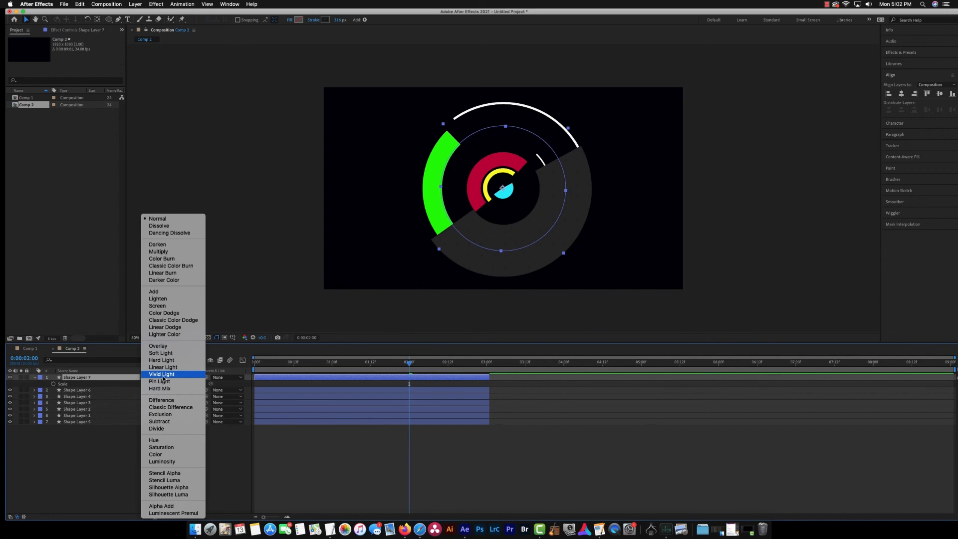
{"action": "left_click", "coordinate": [162, 346]}
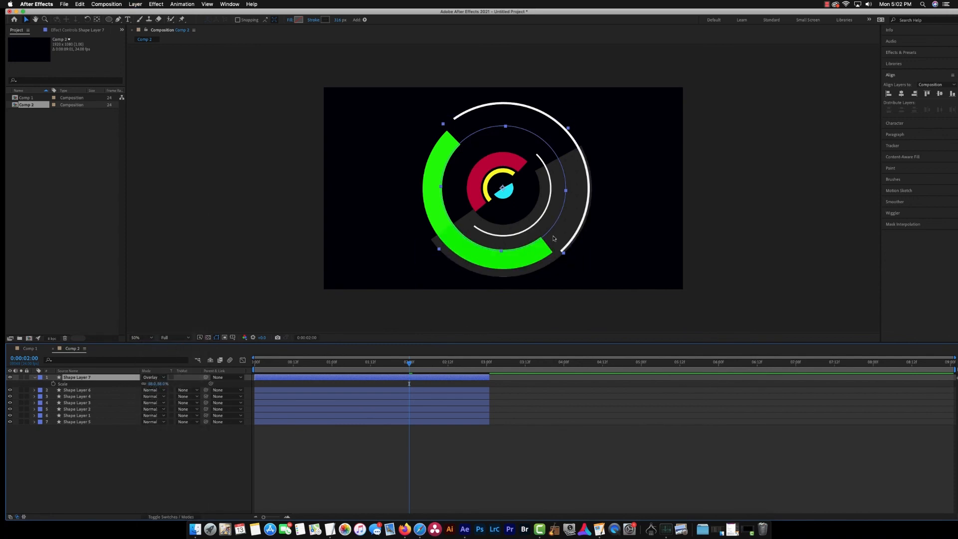
{"action": "left_click", "coordinate": [164, 378]}
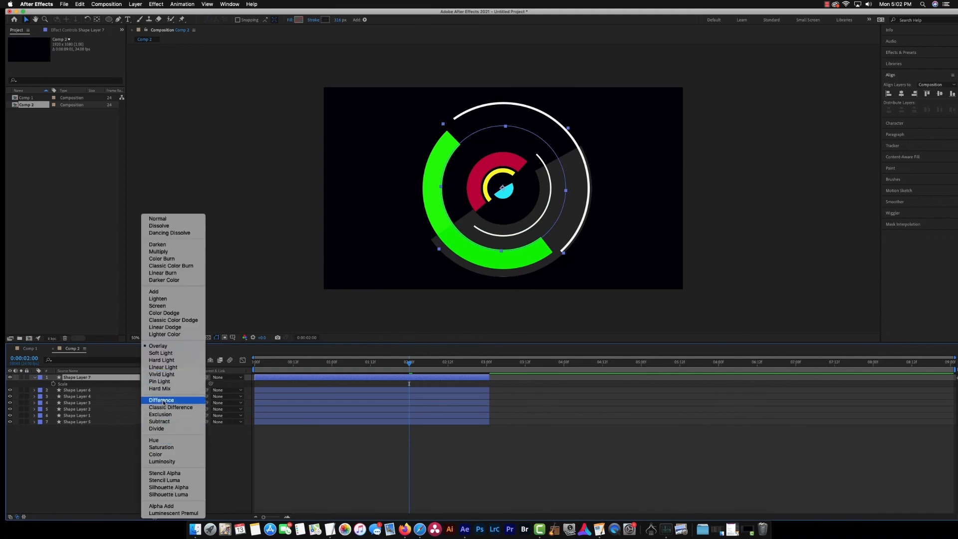
{"action": "left_click", "coordinate": [161, 400]}
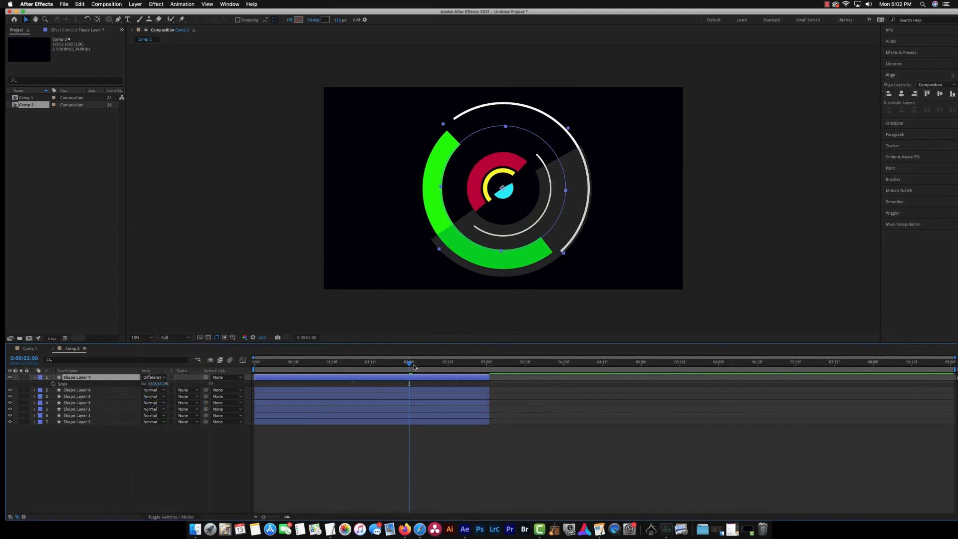
Step: Go to 0:00:01:01, change the stroke colour of Shape Layer 7 to a fully saturated orange, and preview the animation
{"action": "left_click_drag", "start_coordinate": [411, 364], "coordinate": [335, 362]}
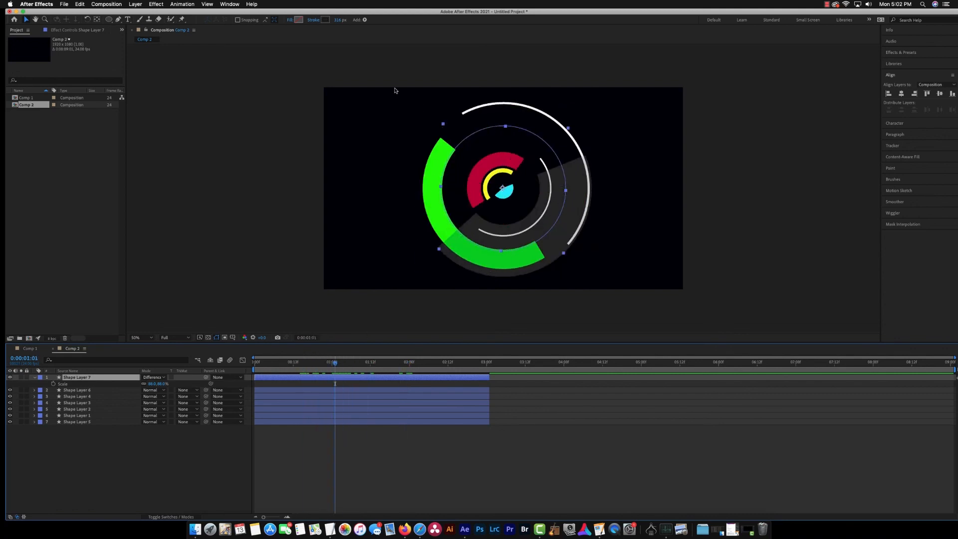
{"action": "left_click", "coordinate": [326, 22]}
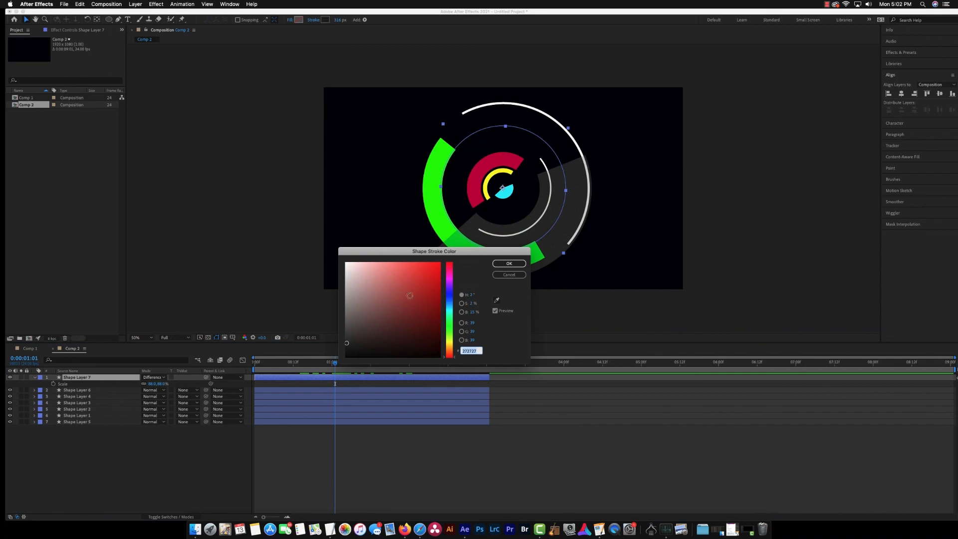
{"action": "left_click", "coordinate": [449, 356]}
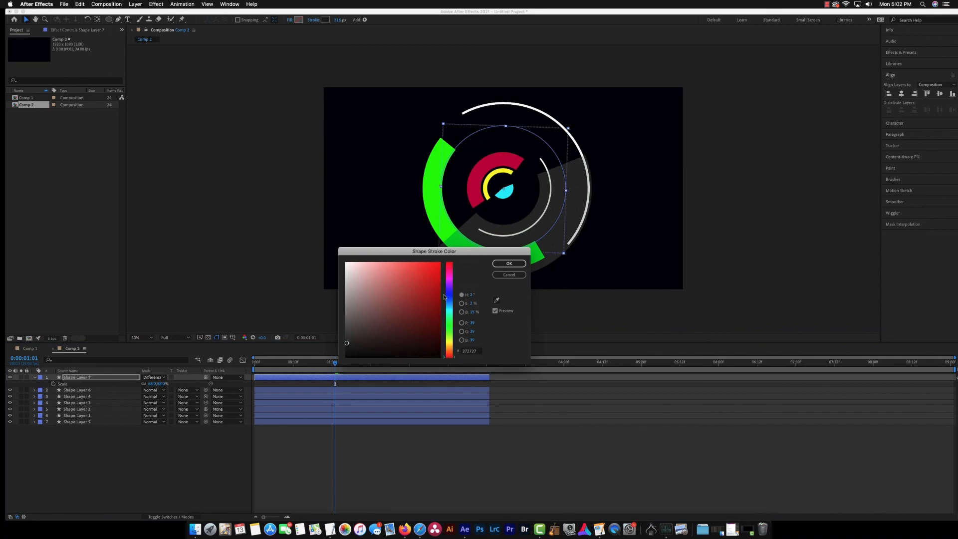
{"action": "left_click_drag", "start_coordinate": [453, 350], "coordinate": [454, 347]}
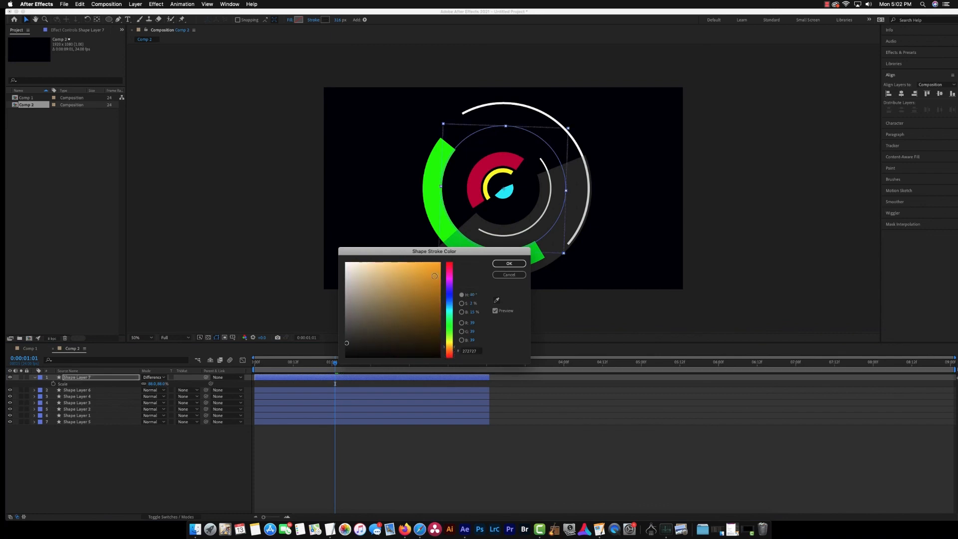
{"action": "left_click", "coordinate": [439, 265]}
{"action": "left_click", "coordinate": [509, 264]}
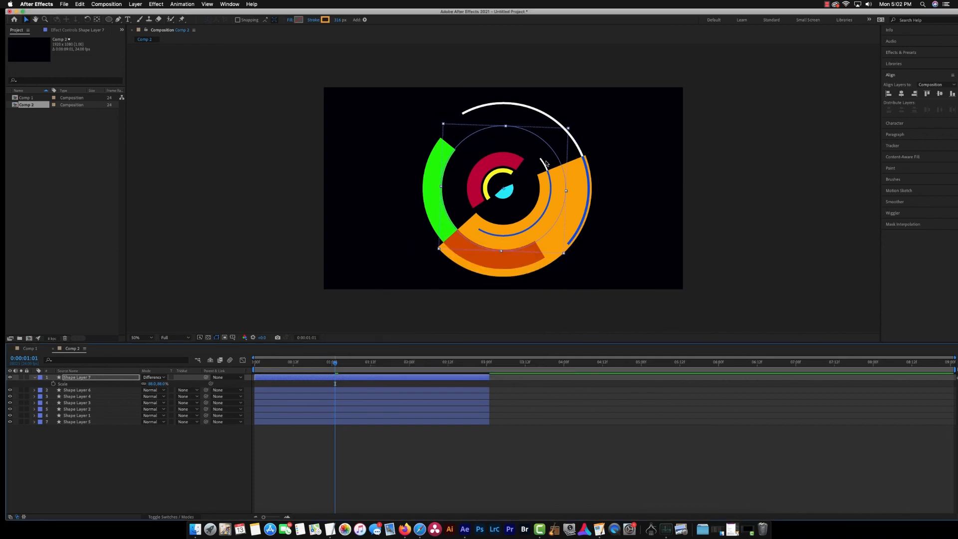
{"action": "key", "text": "space"}
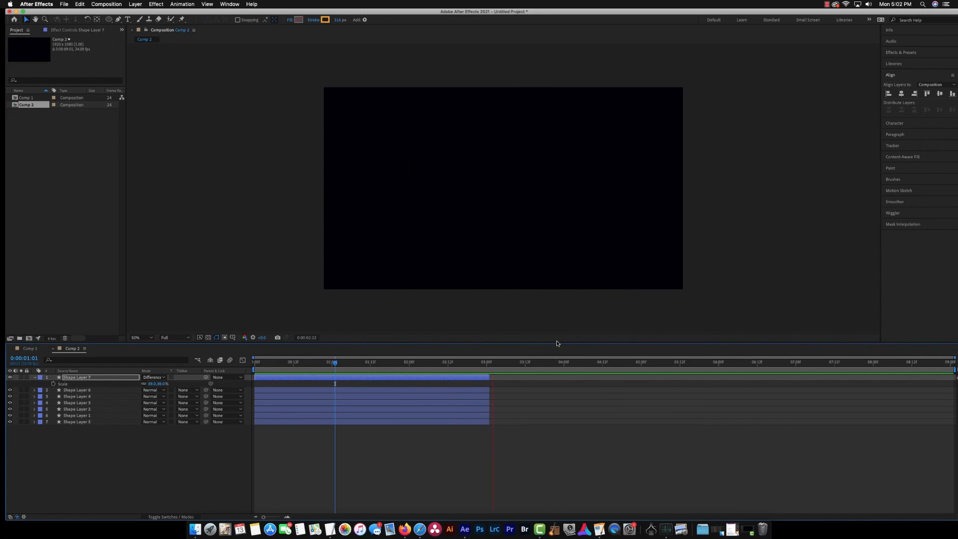
{"action": "key", "text": "space"}
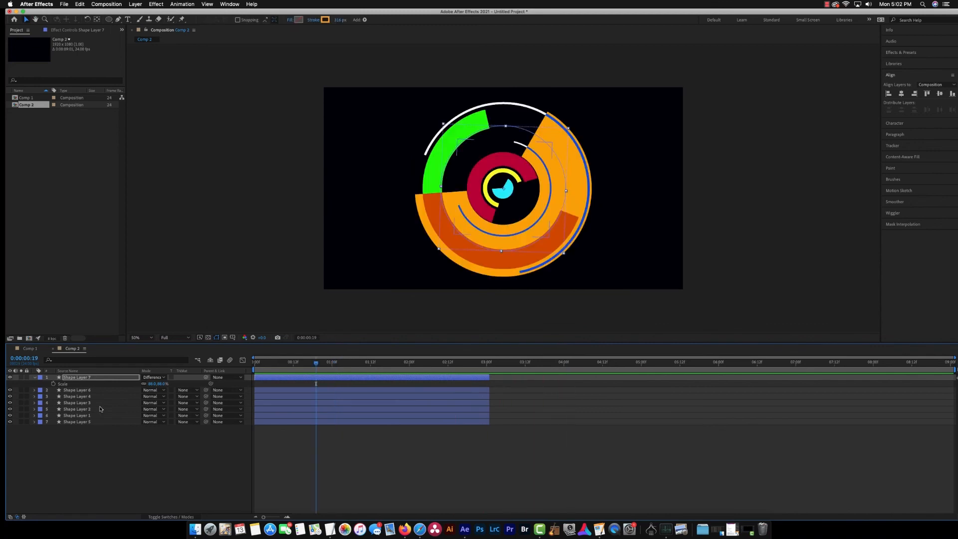
Step: Lower the opacity of Shape Layer 7 to about 42% and preview the blended rings
{"action": "key", "text": "t"}
{"action": "left_click_drag", "start_coordinate": [145, 383], "coordinate": [116, 380]}
{"action": "key", "text": "space"}
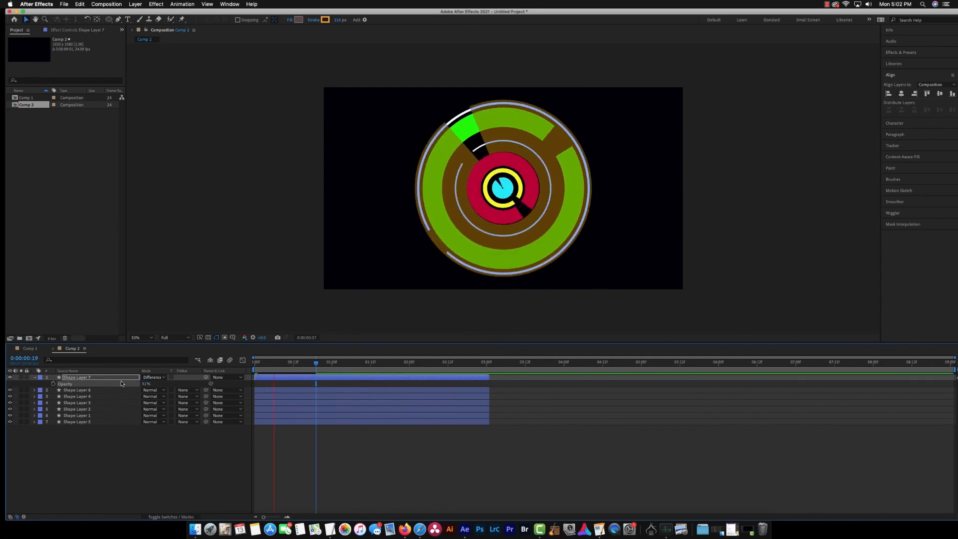
{"action": "key", "text": "space"}
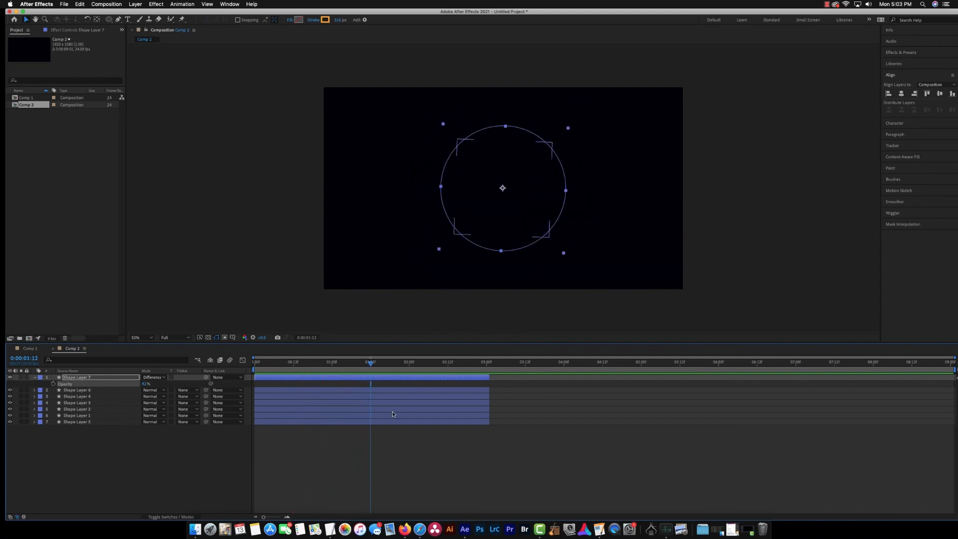
Step: Make two copies of all seven shape layers and place the sets end to end so the animation repeats until the comp ends
{"action": "left_click", "coordinate": [385, 388]}
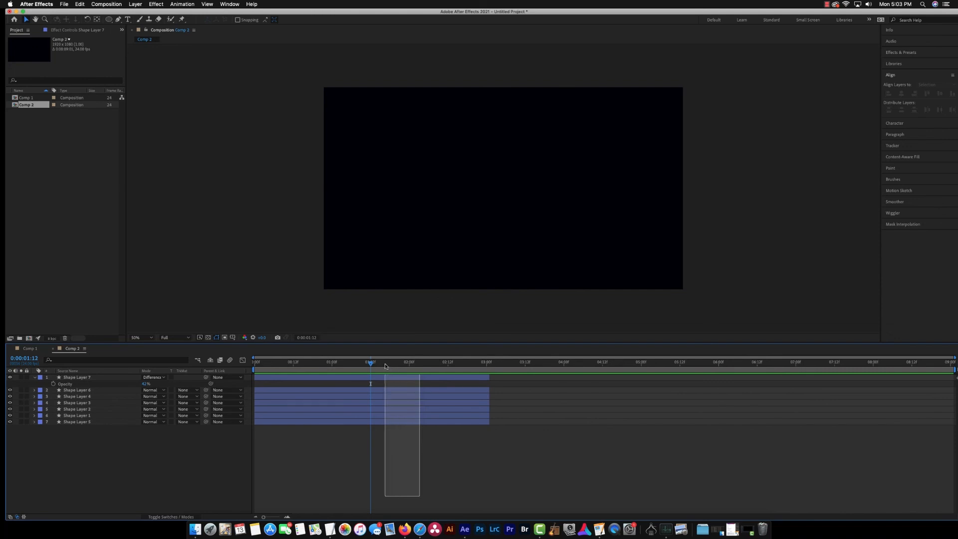
{"action": "left_click_drag", "start_coordinate": [170, 454], "coordinate": [102, 355]}
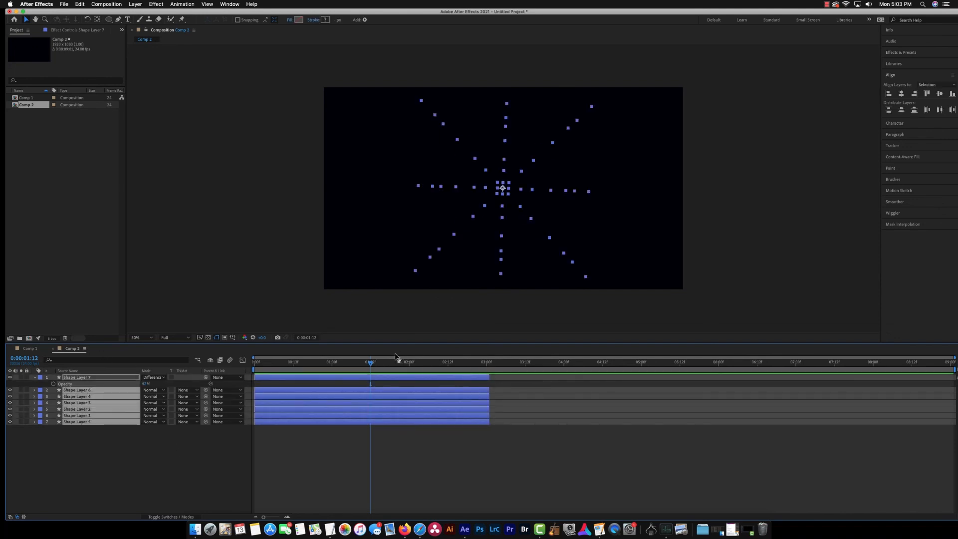
{"action": "key", "text": "super+d"}
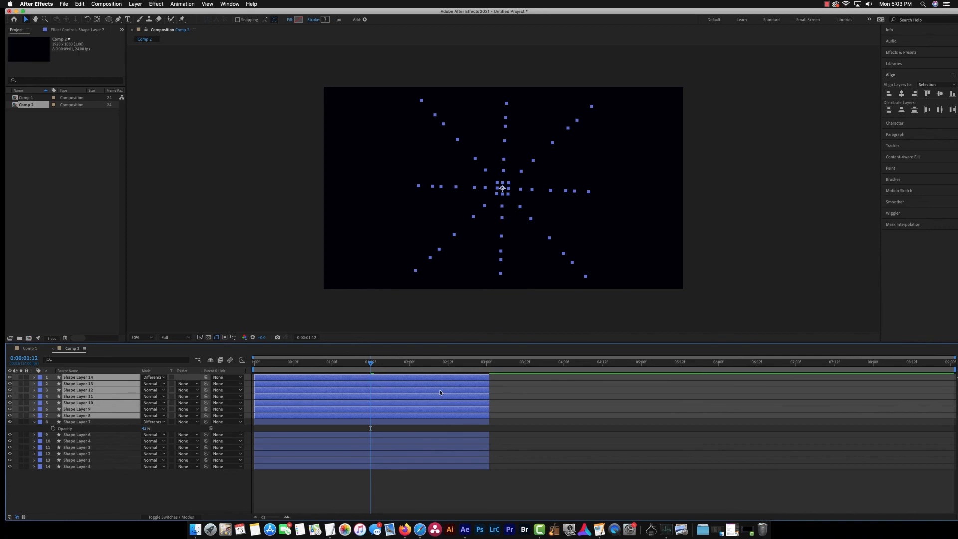
{"action": "left_click", "coordinate": [519, 400]}
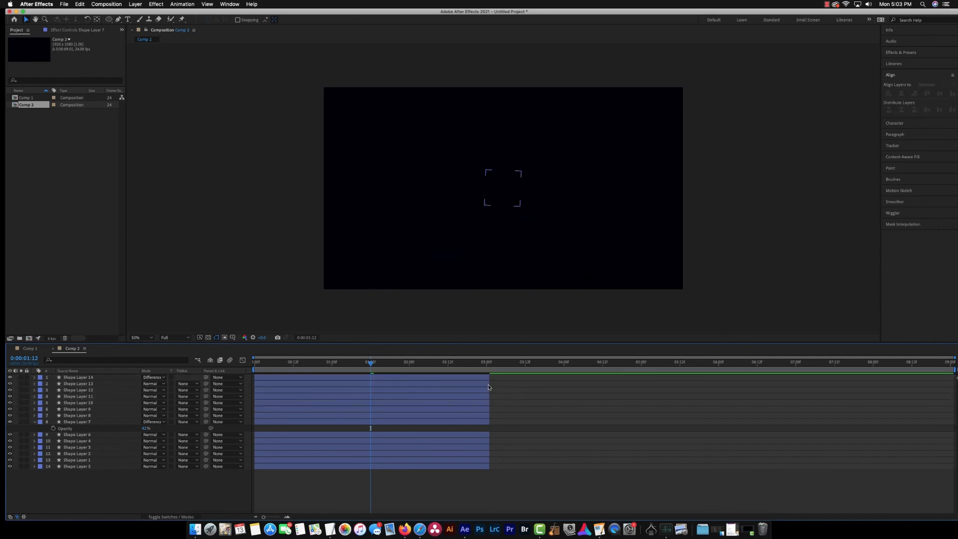
{"action": "key", "text": "super+z"}
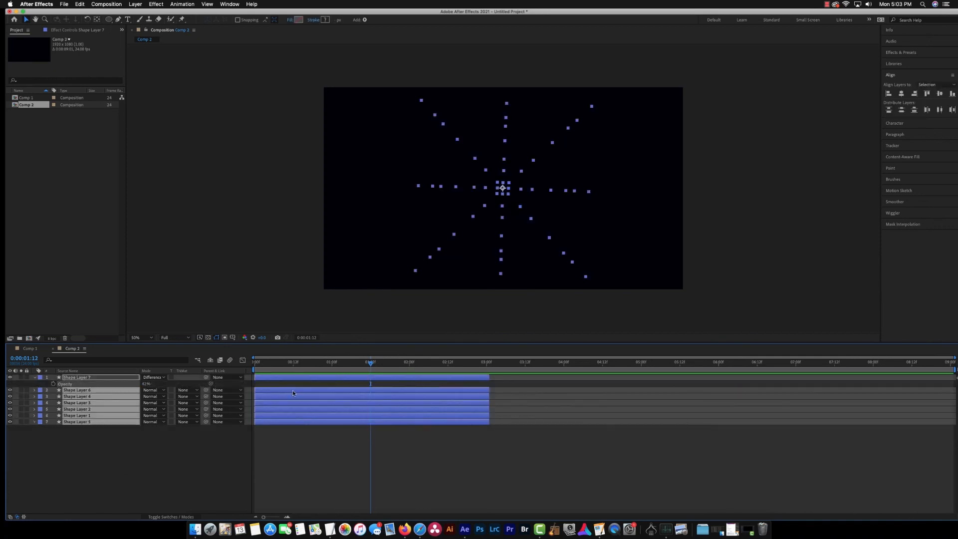
{"action": "key", "text": "super+d"}
{"action": "left_click_drag", "start_coordinate": [266, 380], "coordinate": [500, 411]}
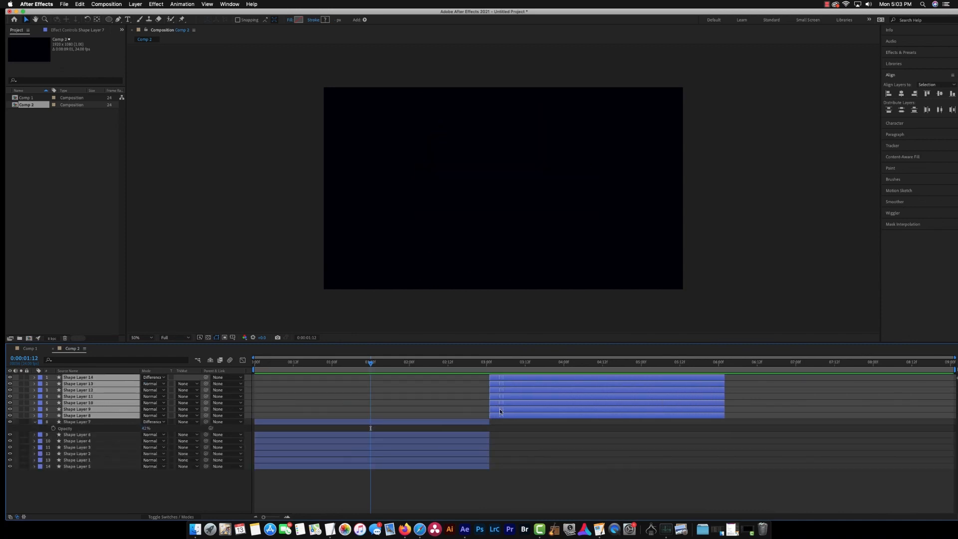
{"action": "key", "text": "super+v"}
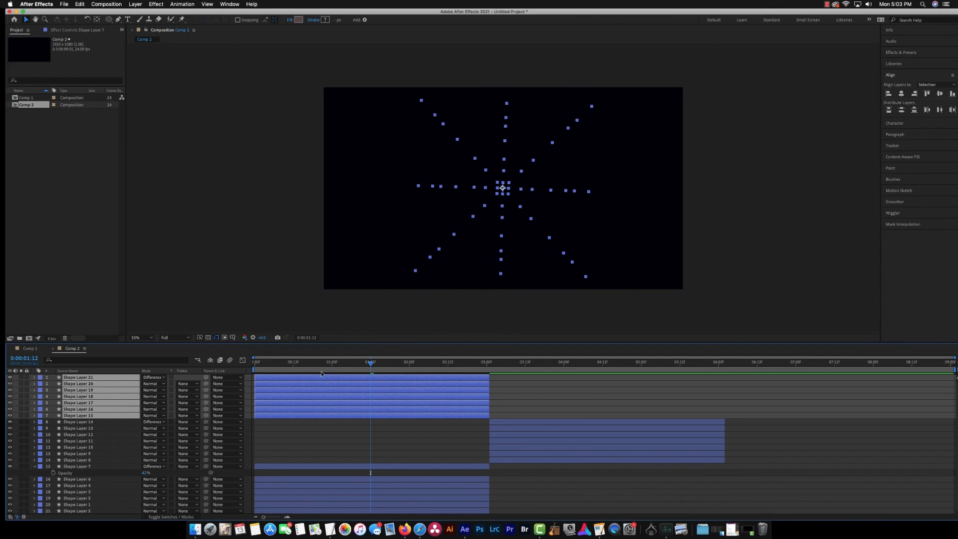
{"action": "left_click_drag", "start_coordinate": [319, 380], "coordinate": [791, 460]}
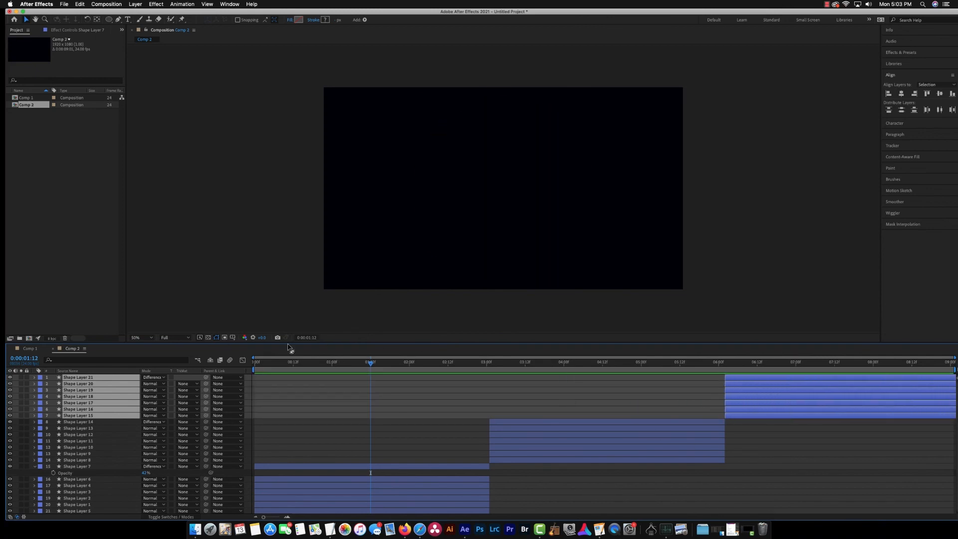
Step: Enable motion blur for Comp 2 and collapse the properties of Shape Layer 7
{"action": "left_click", "coordinate": [230, 360]}
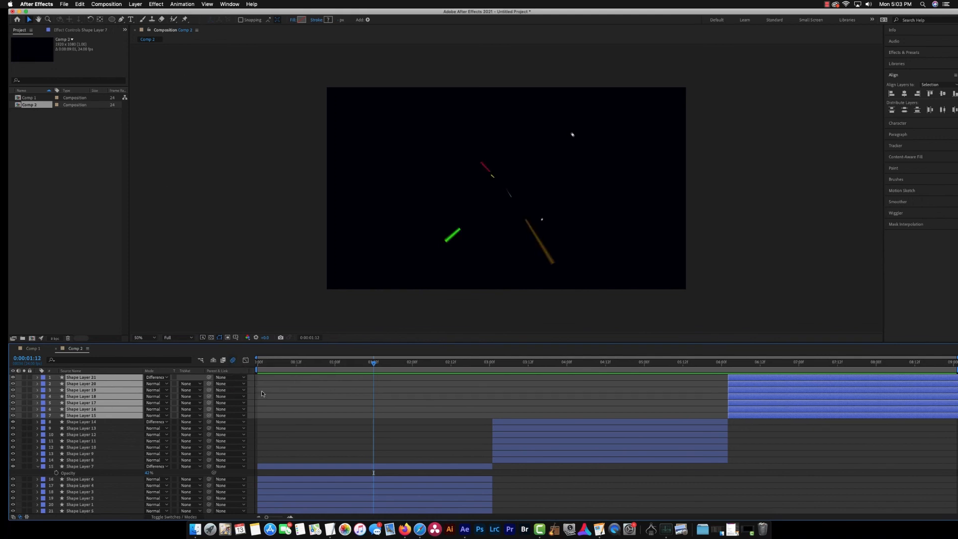
{"action": "left_click", "coordinate": [234, 362]}
{"action": "left_click", "coordinate": [37, 467]}
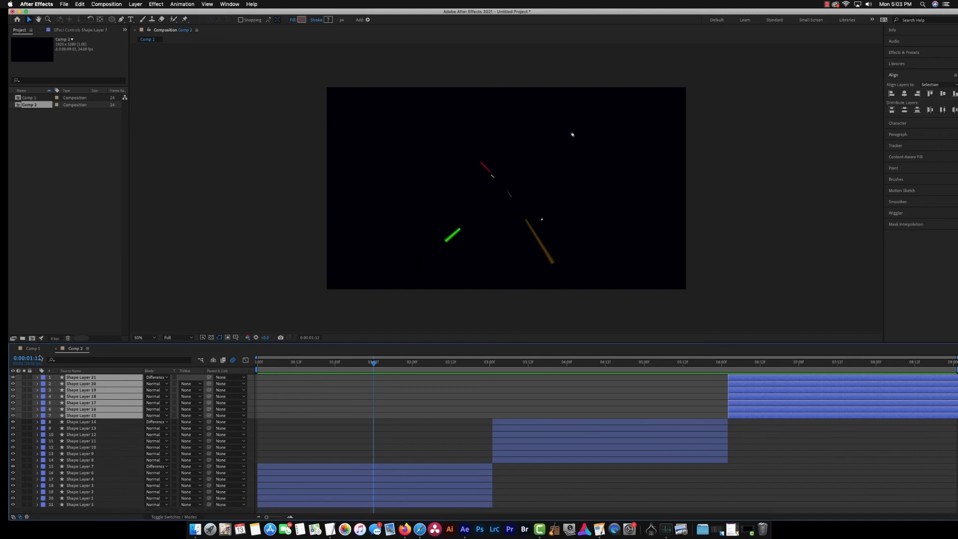
Step: Add Comp 2 to the render queue, keeping Best Settings and the Lossless output module
{"action": "left_click", "coordinate": [64, 4]}
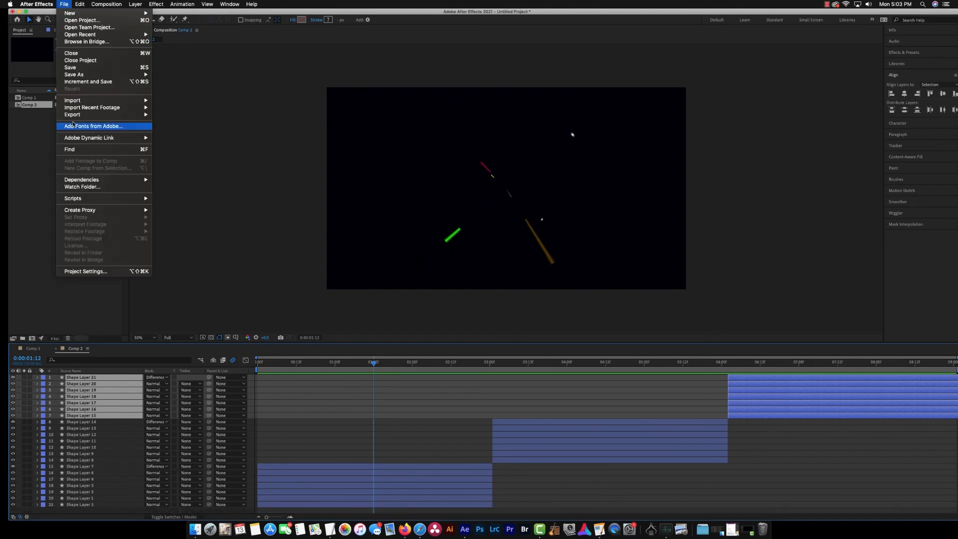
{"action": "mouse_move", "coordinate": [84, 116]}
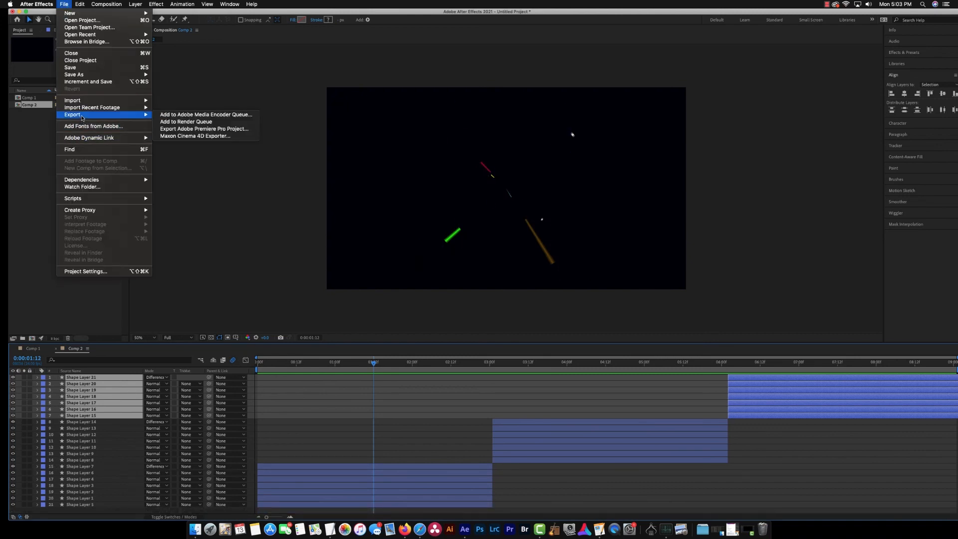
{"action": "left_click", "coordinate": [204, 123]}
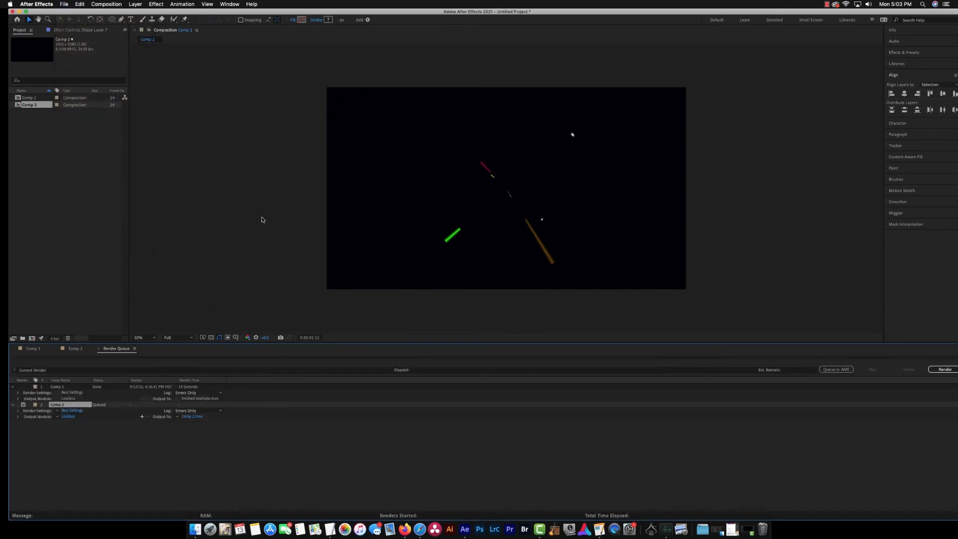
{"action": "left_click", "coordinate": [355, 16]}
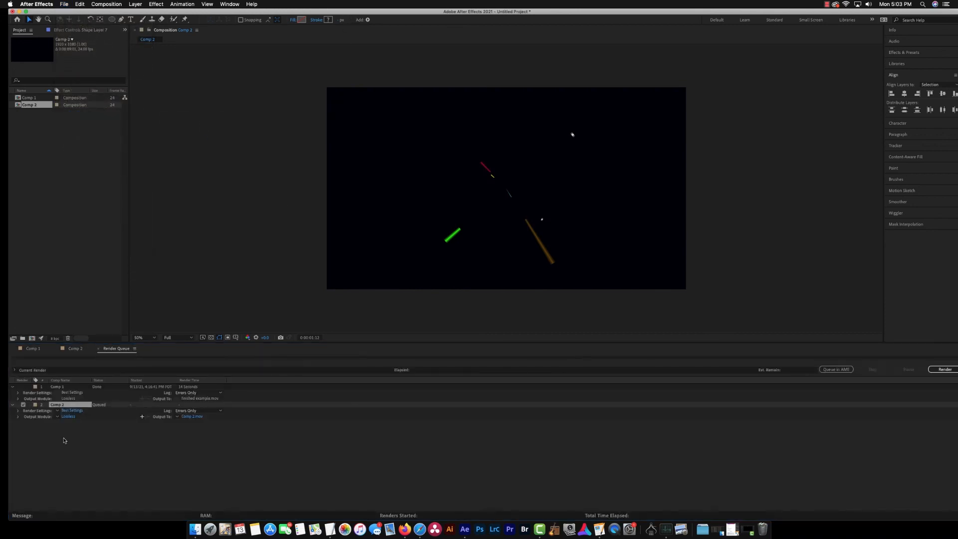
Step: Name the output movie "trim paths lesson" in the "shapes trim paths lesson" folder and start rendering Comp 2
{"action": "left_click", "coordinate": [192, 417]}
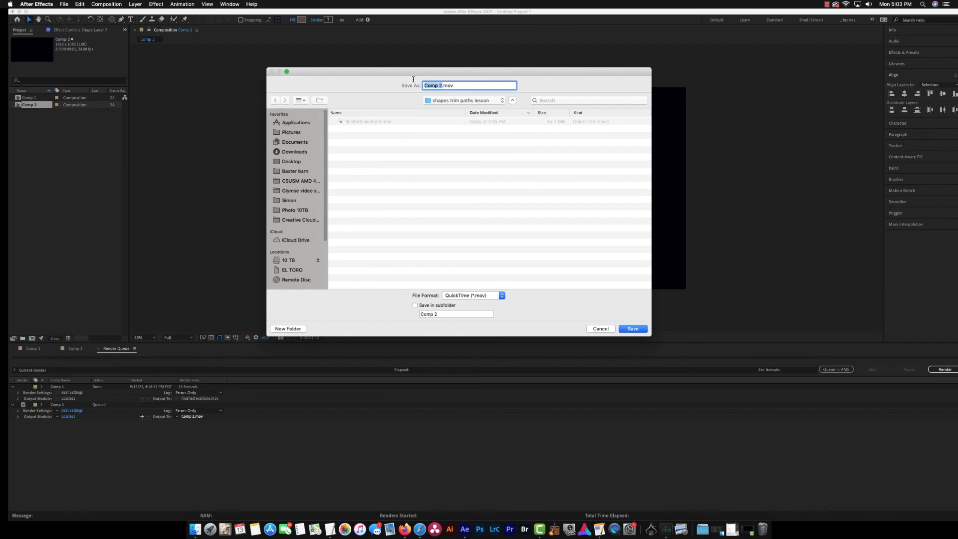
{"action": "type", "text": "trim paths lesson"}
{"action": "left_click", "coordinate": [632, 329]}
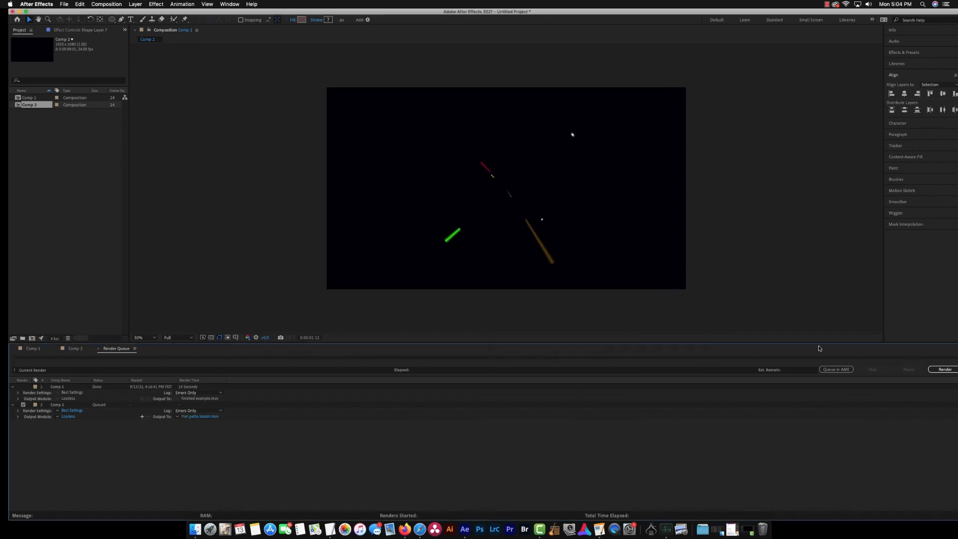
{"action": "left_click", "coordinate": [944, 370]}
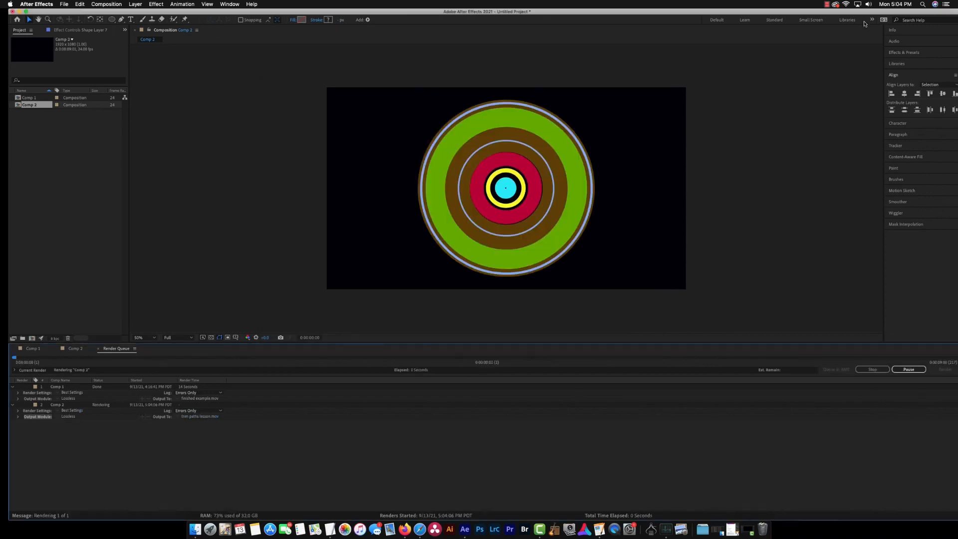
{"action": "left_click_drag", "start_coordinate": [871, 13], "coordinate": [850, 15]}
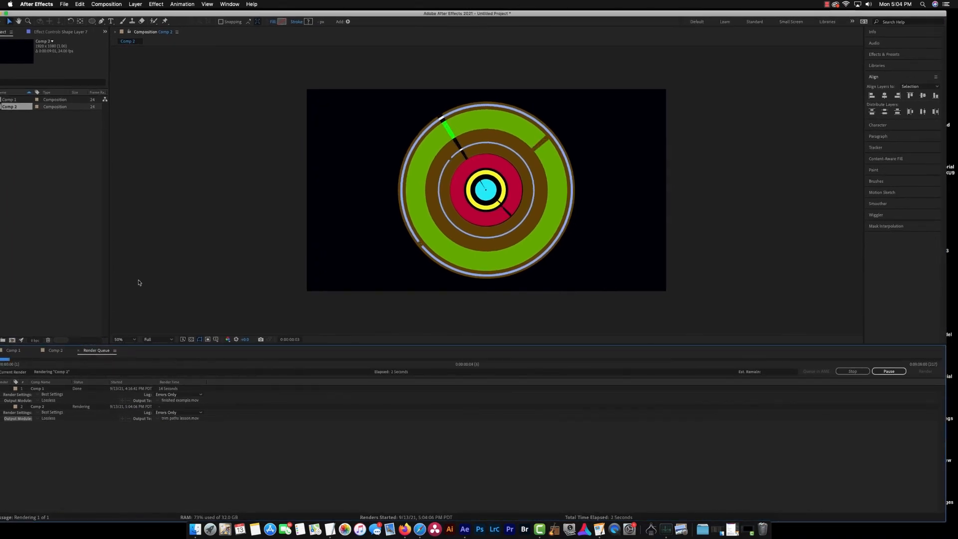